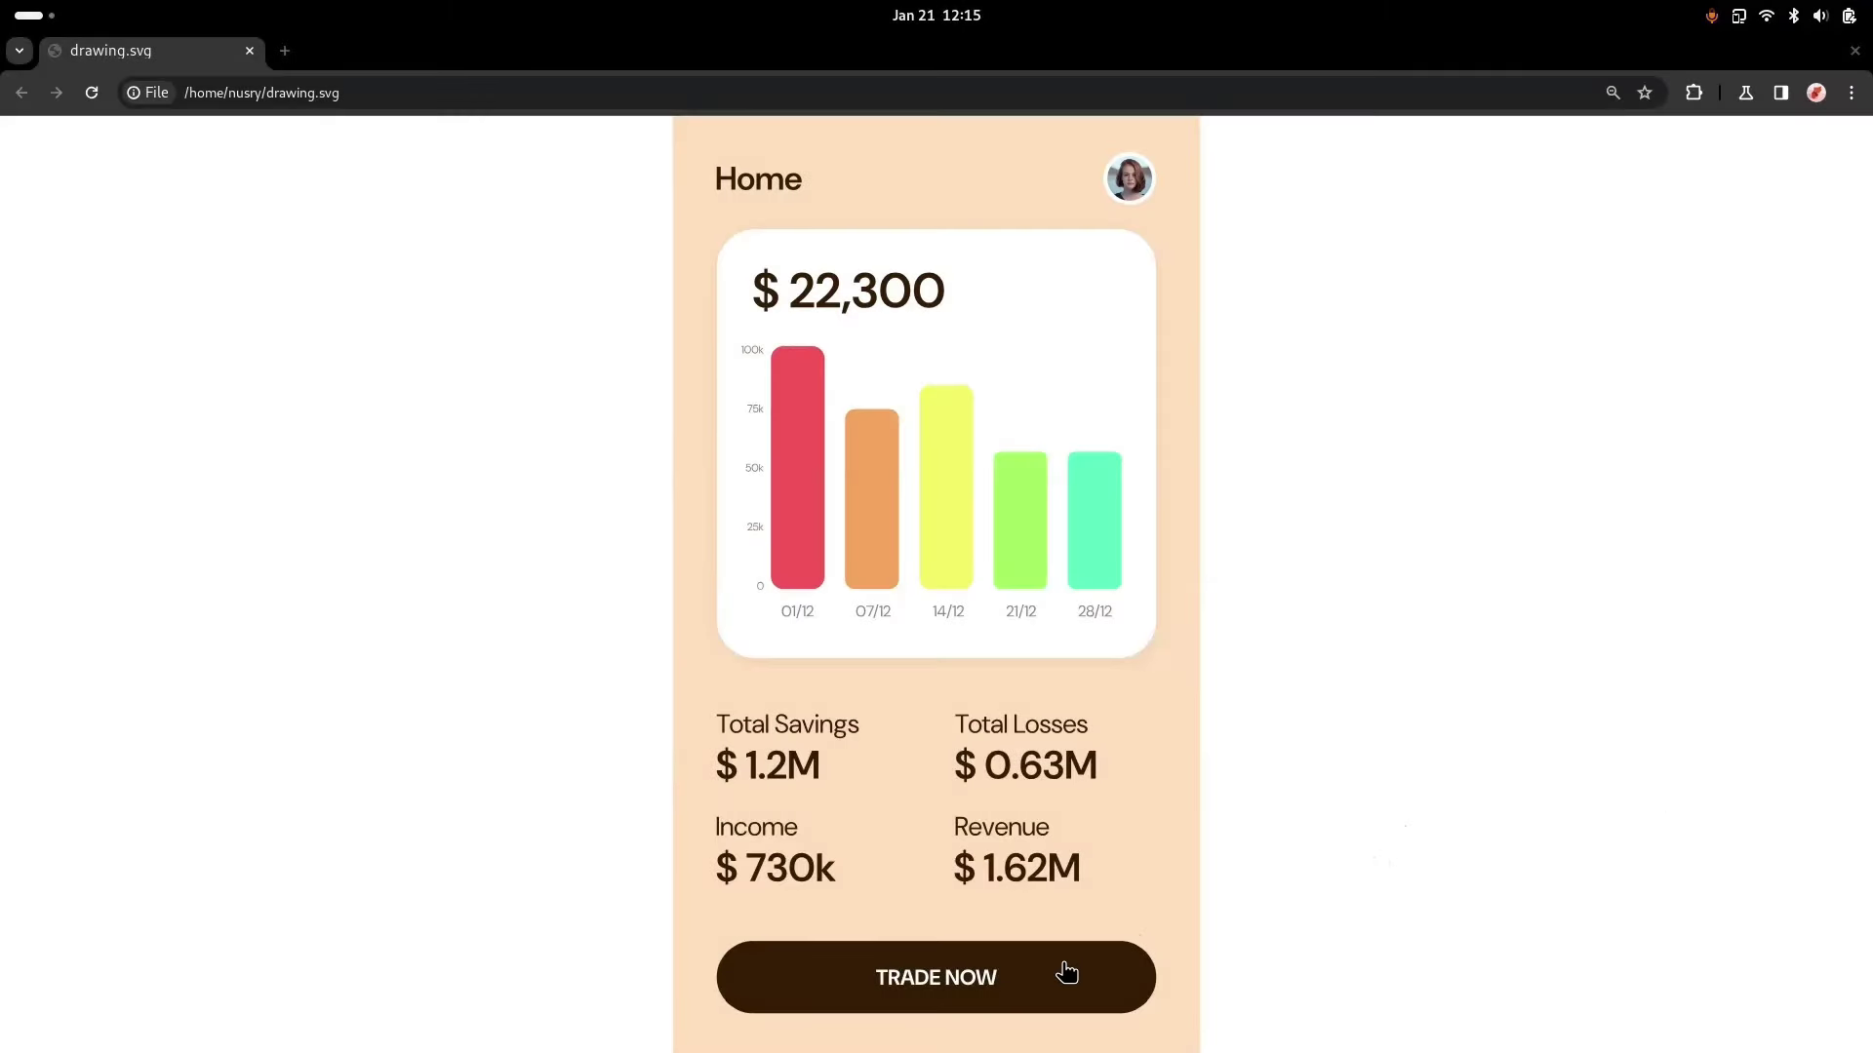
Step: Test the TRADE NOW link in the Chrome preview of drawing.svg to bring up the trade sheet
click(1066, 970)
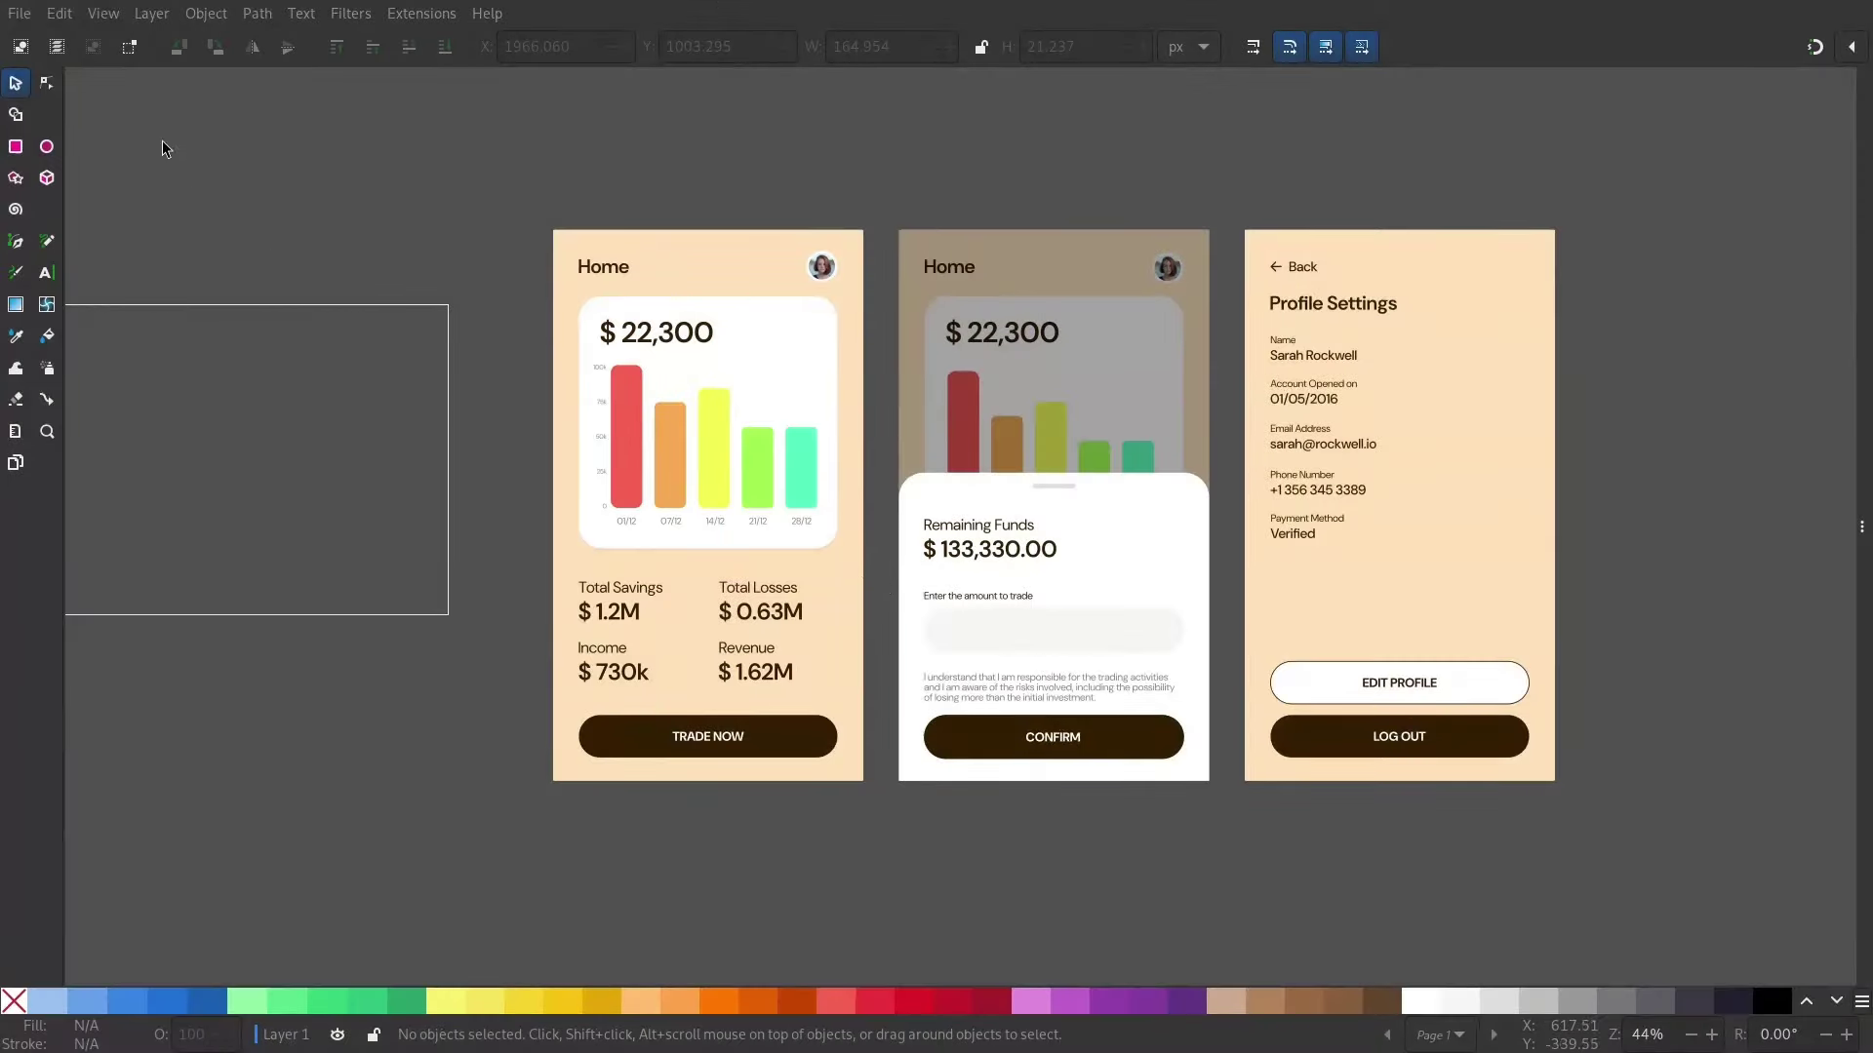
Step: Open the Layers and Objects dock from the Layer menu to list Layer 1's objects
click(152, 14)
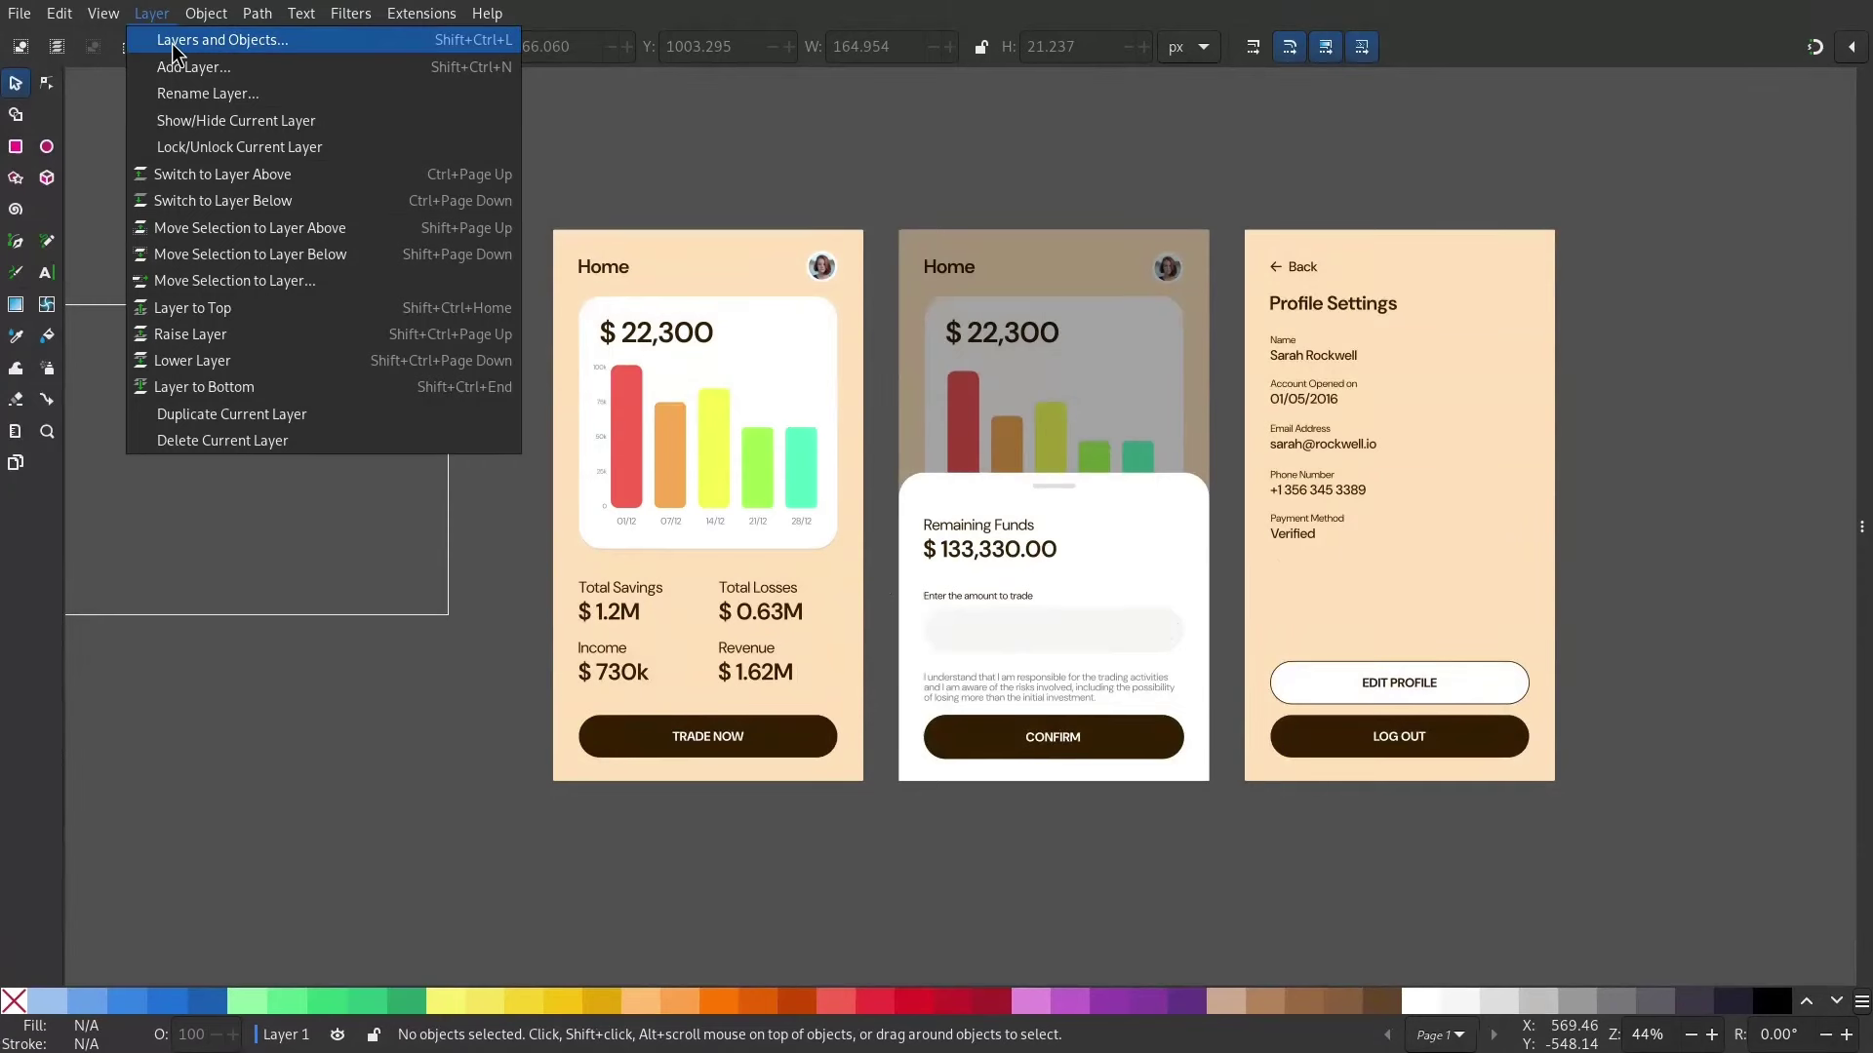
click(177, 44)
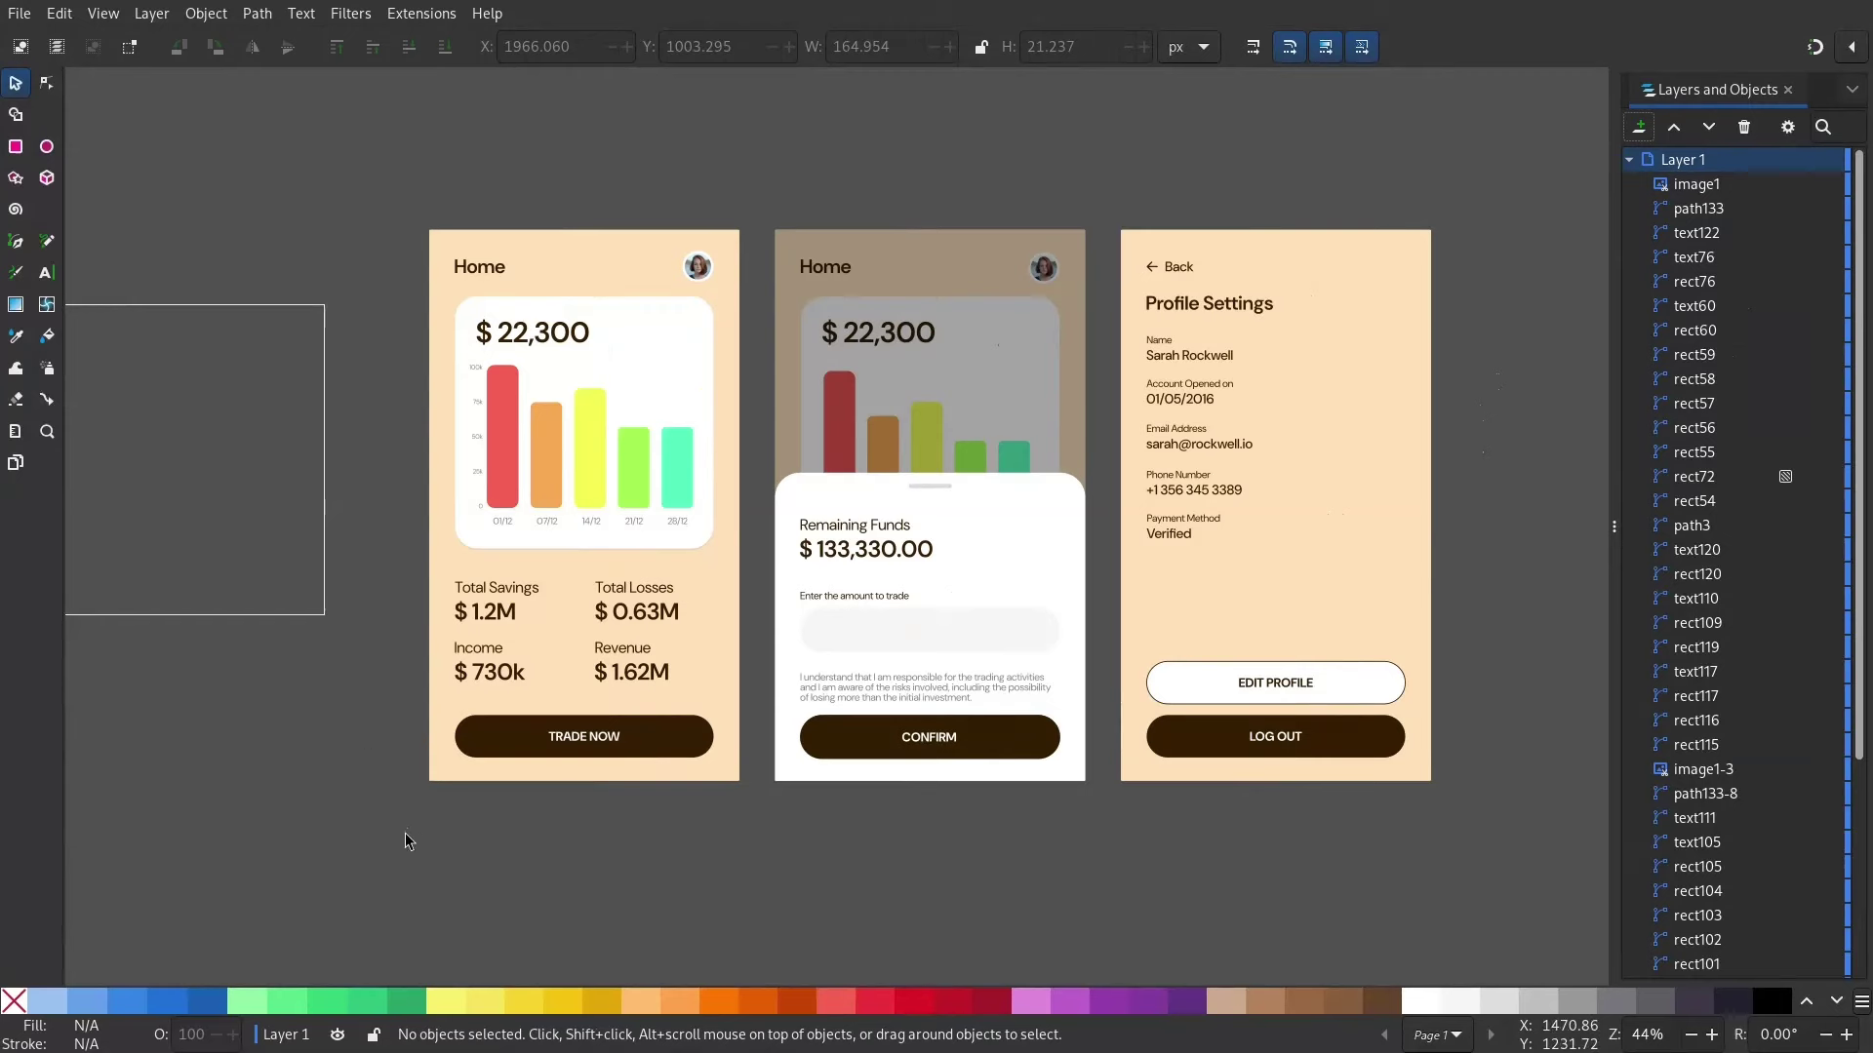
Step: Group the text and shape of the TRADE NOW button, then of the CONFIRM button
drag(407, 840, 726, 715)
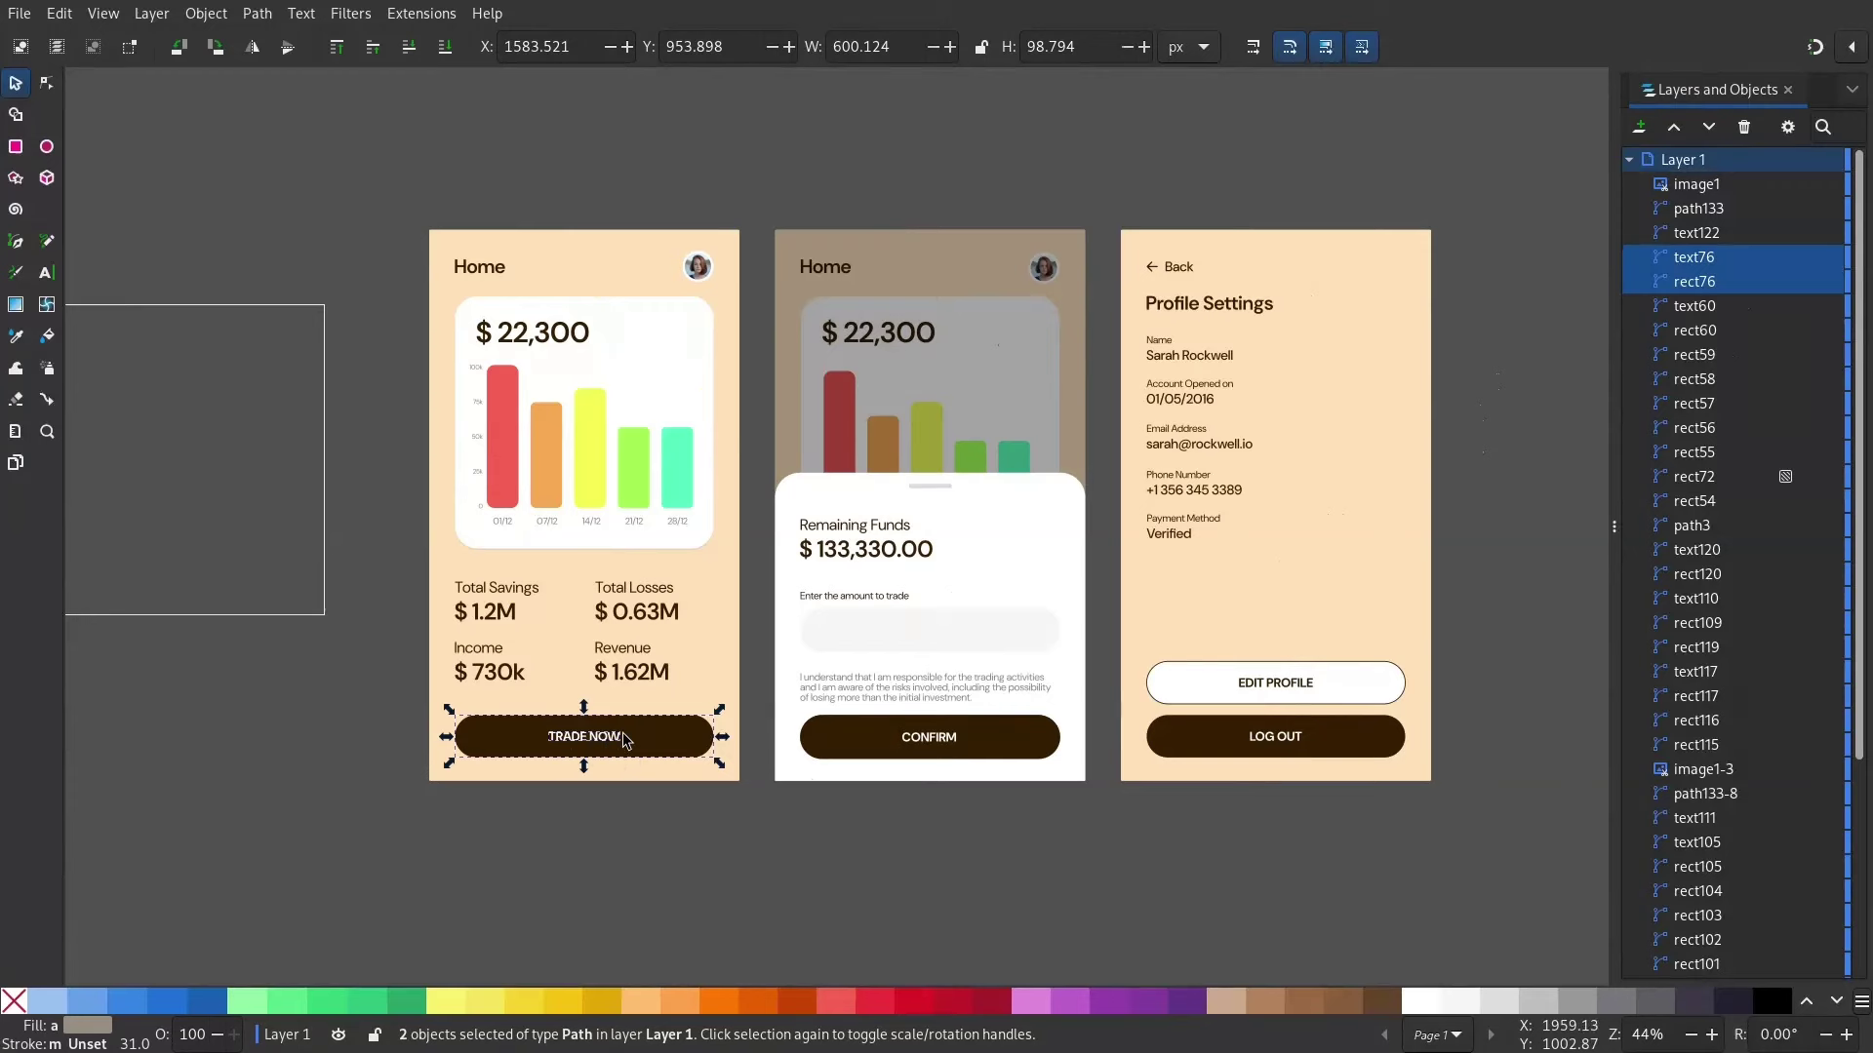
key(ctrl+g)
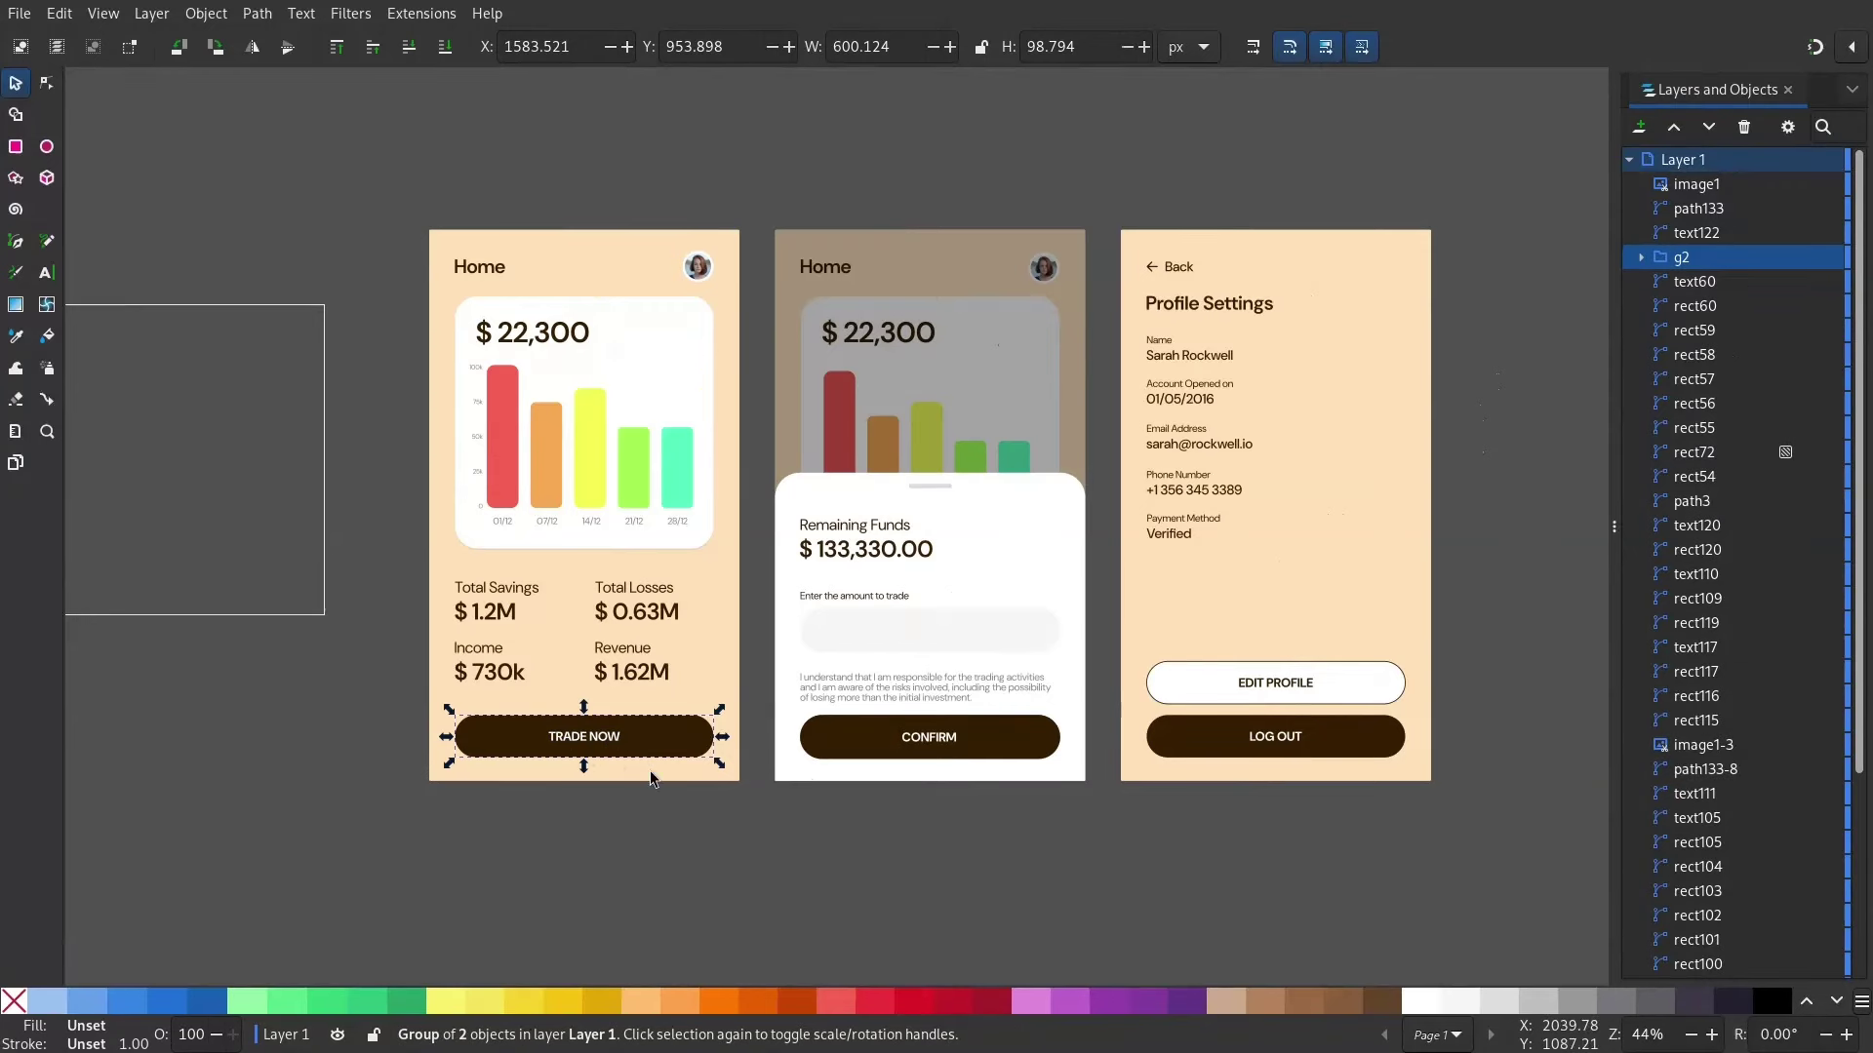
drag(746, 824, 1090, 704)
key(ctrl+g)
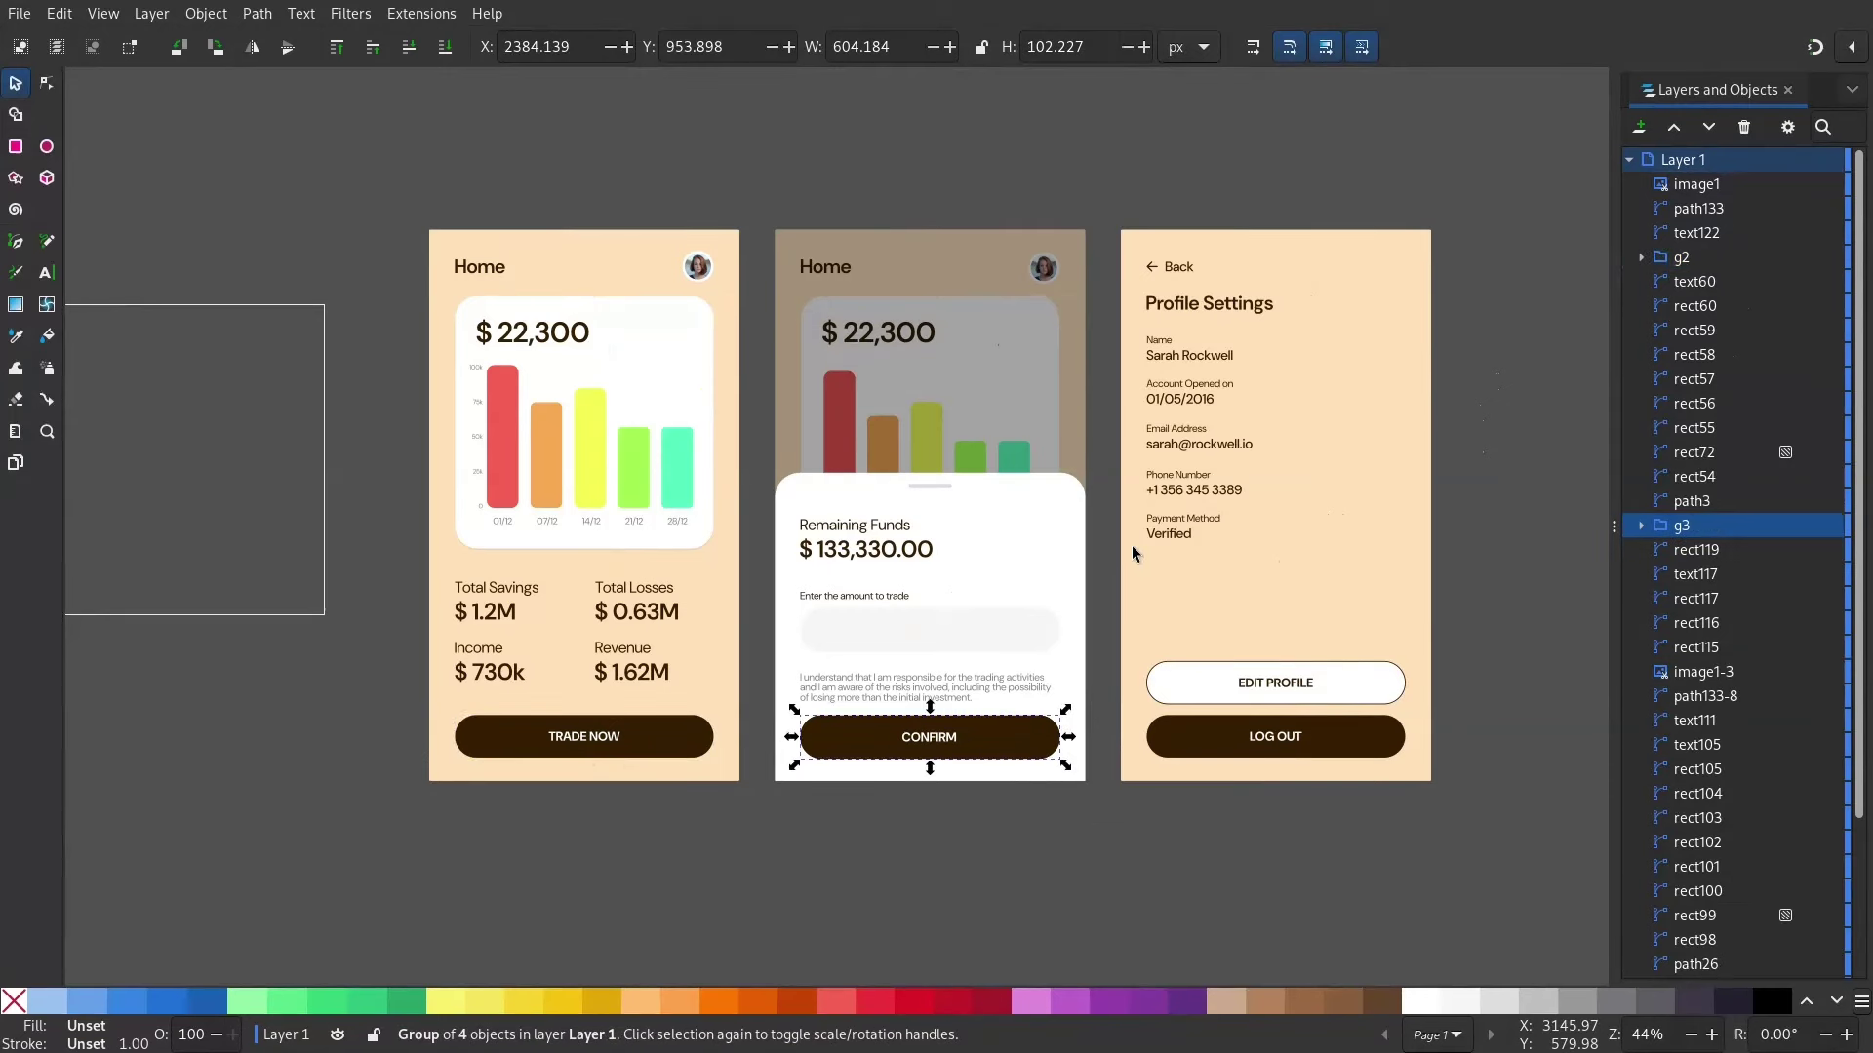
Step: Group the Back arrow with its label, and the Home avatar image with its frame
drag(1109, 193, 1200, 292)
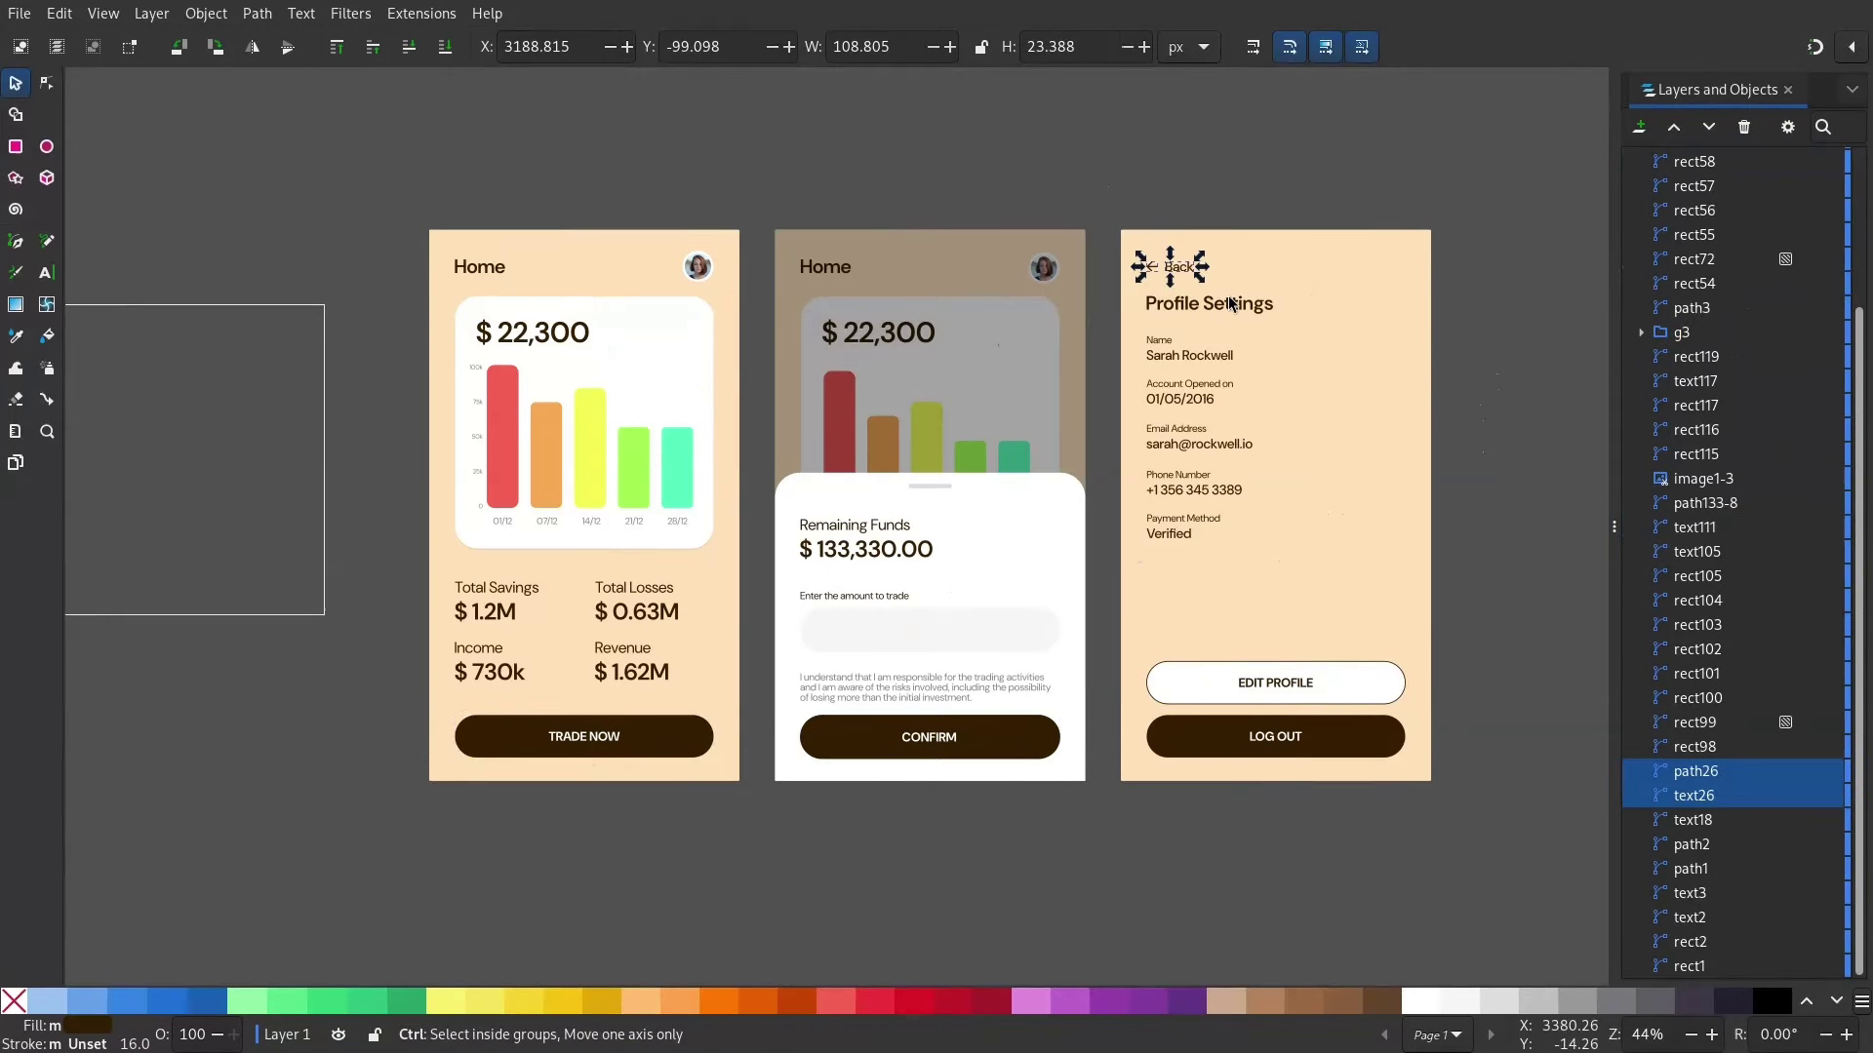
key(ctrl+g)
drag(640, 183, 751, 307)
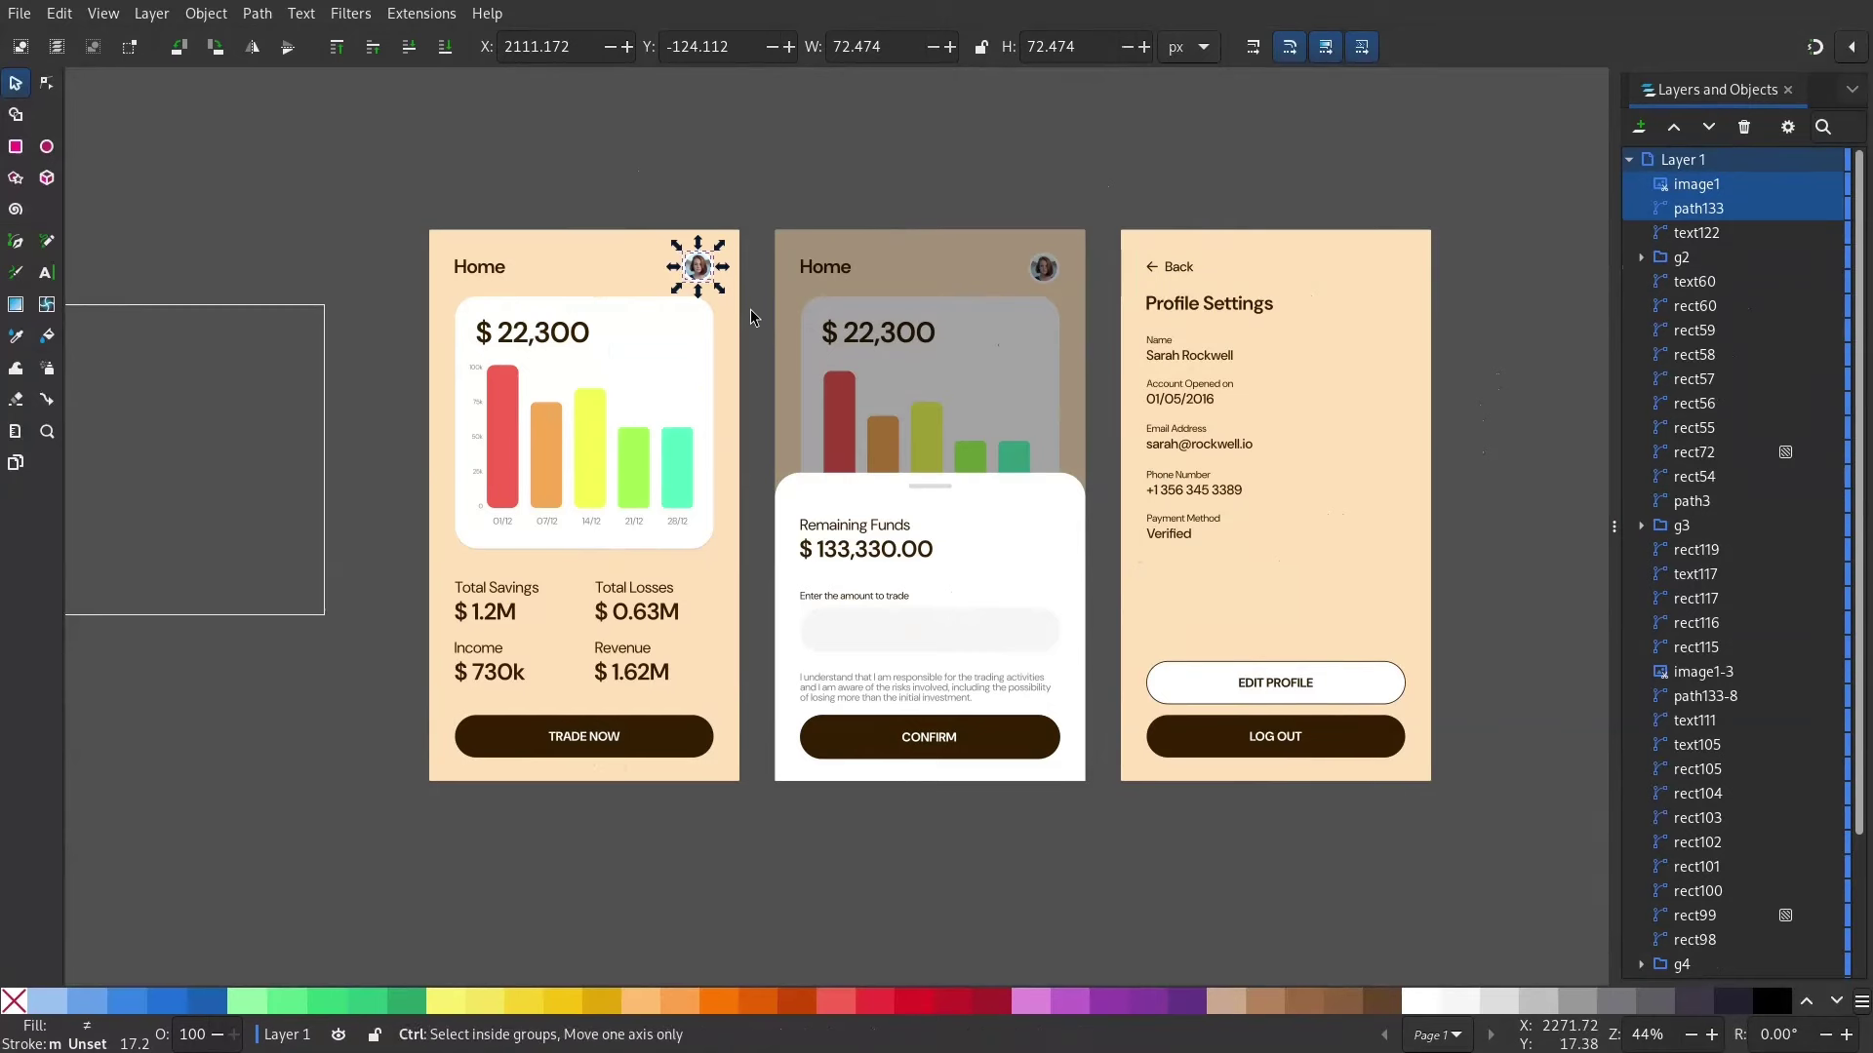
key(ctrl+g)
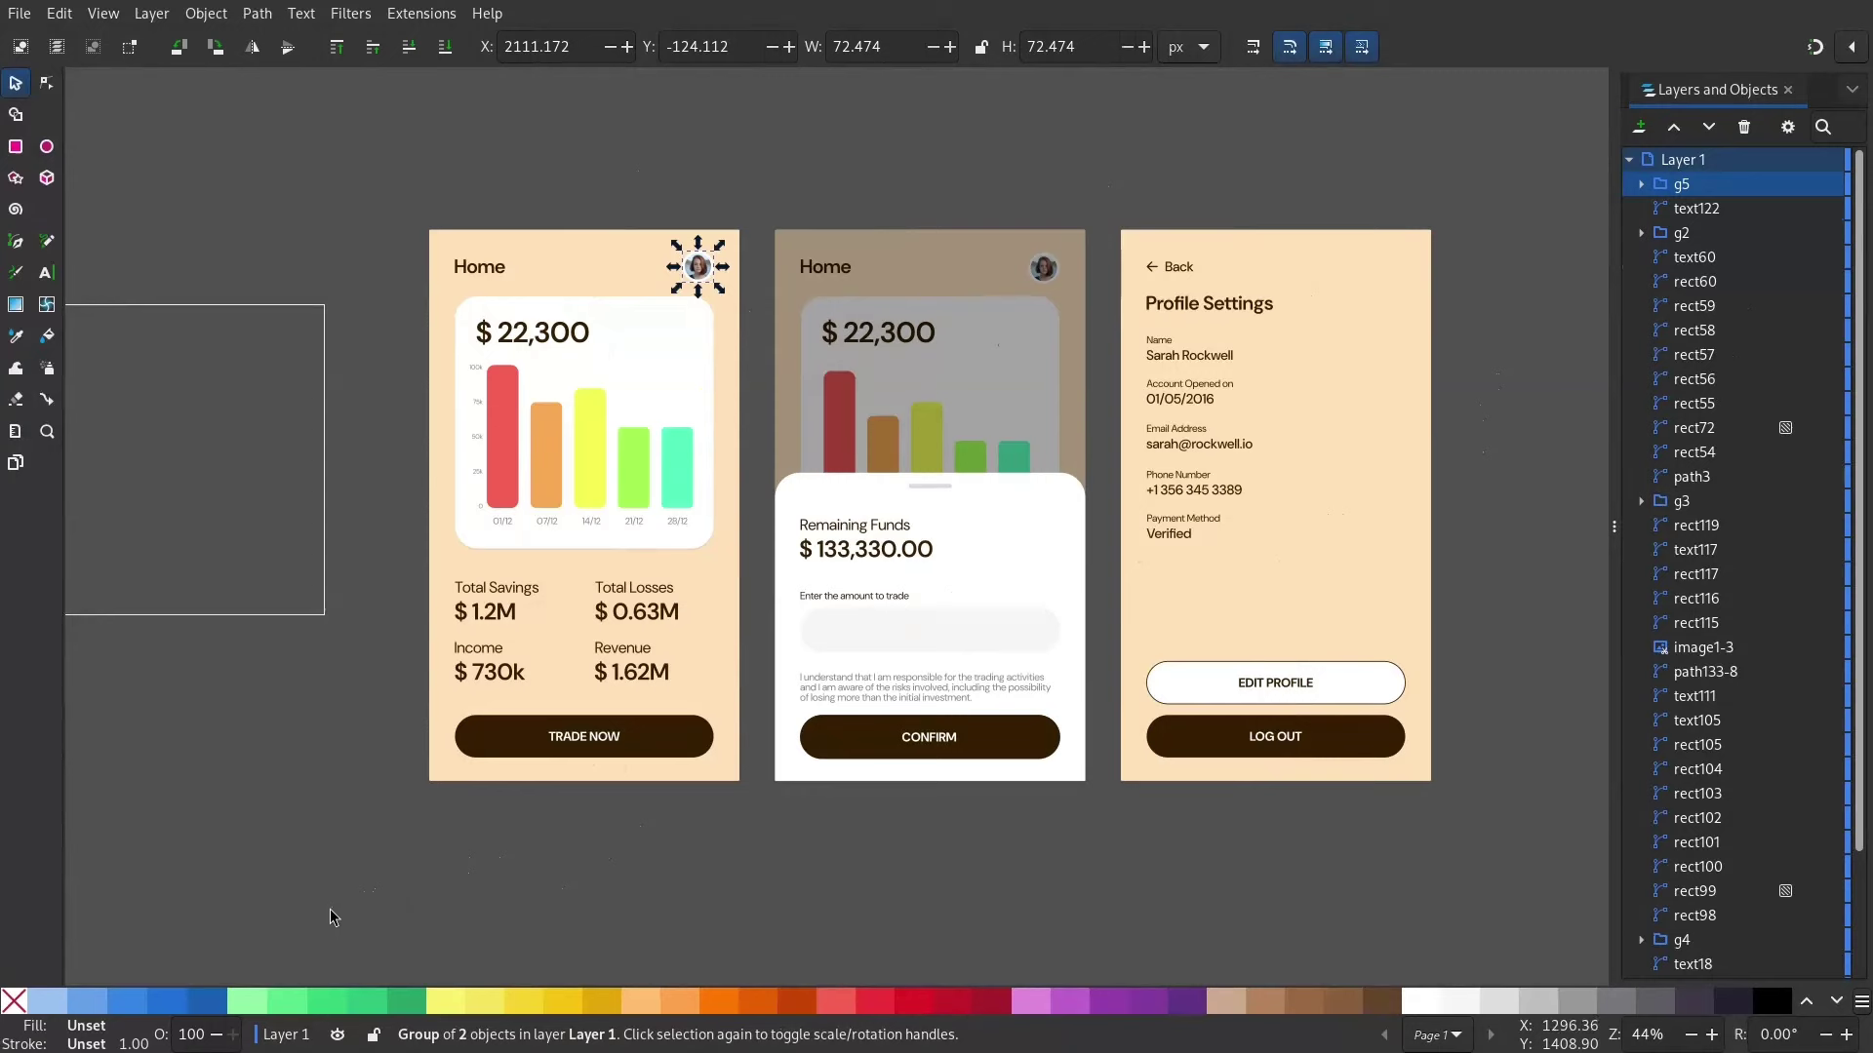
Step: Group the Home, trade and Profile Settings screens as g6, g7, g8, nudging Profile Settings down slightly
drag(332, 911, 785, 137)
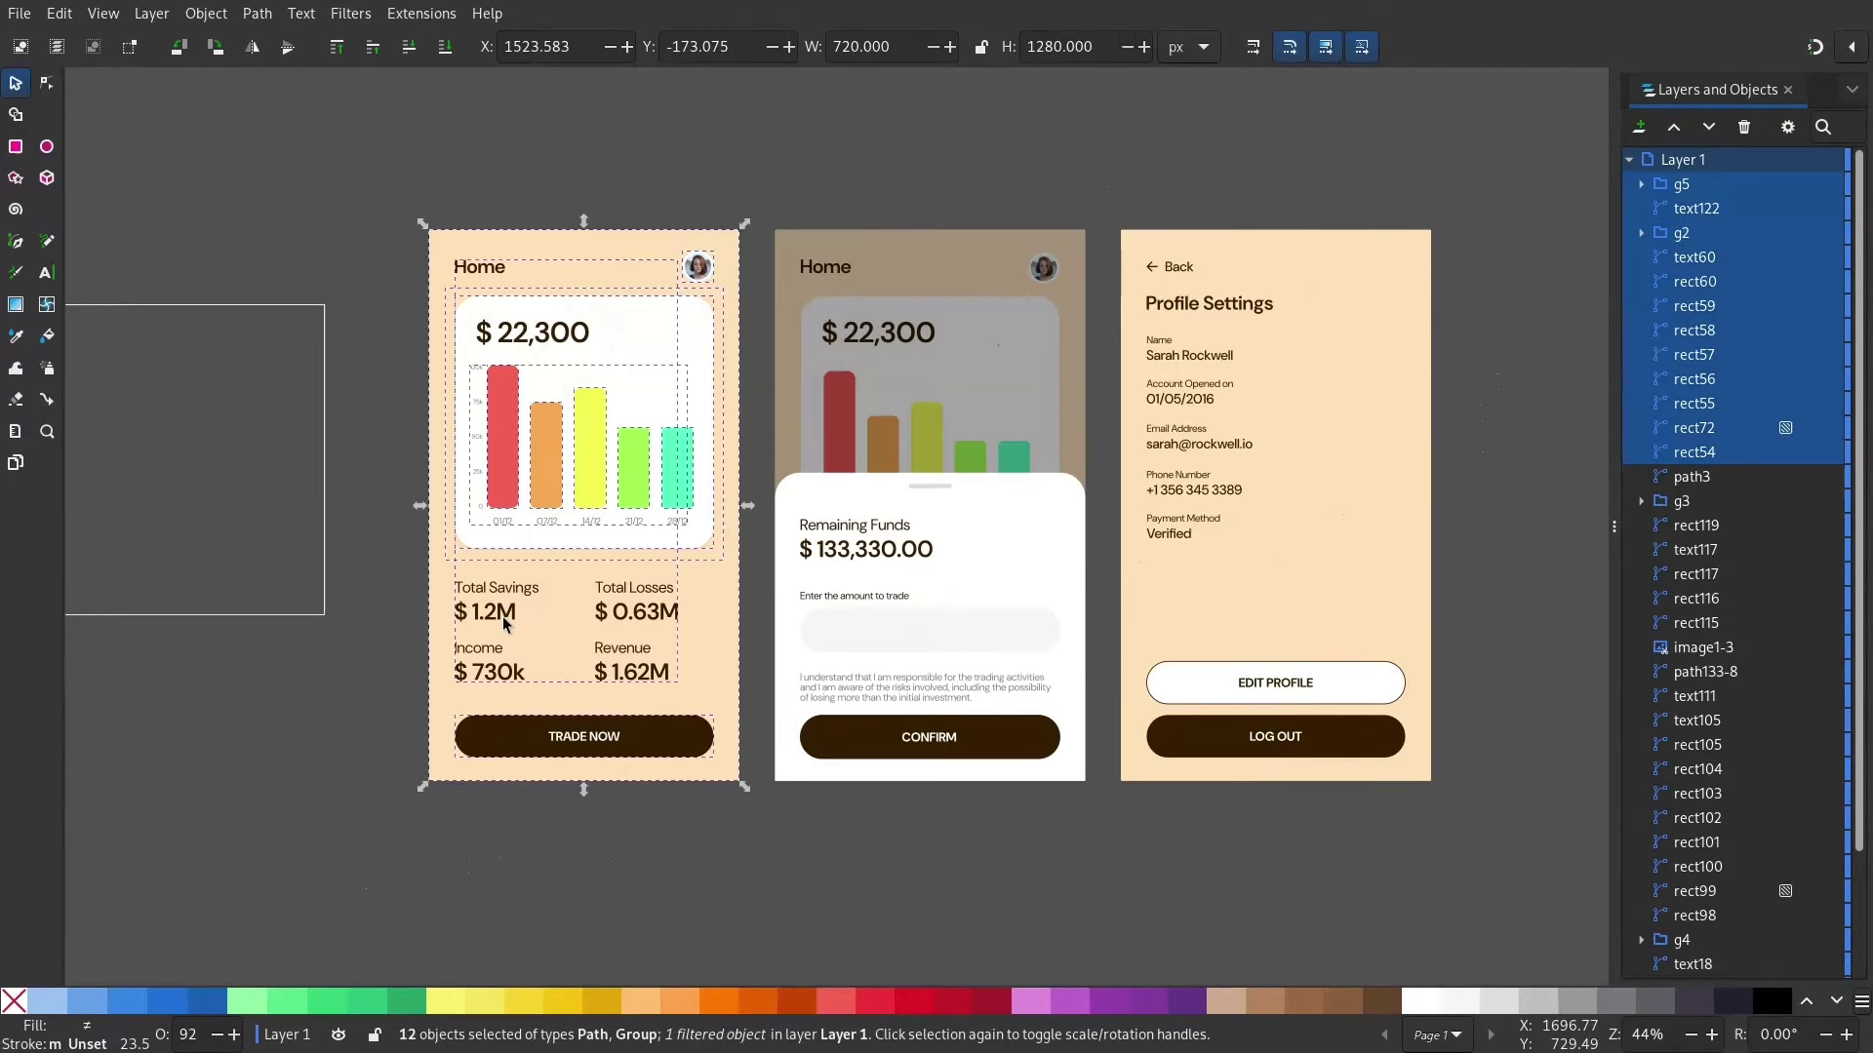
key(ctrl+g)
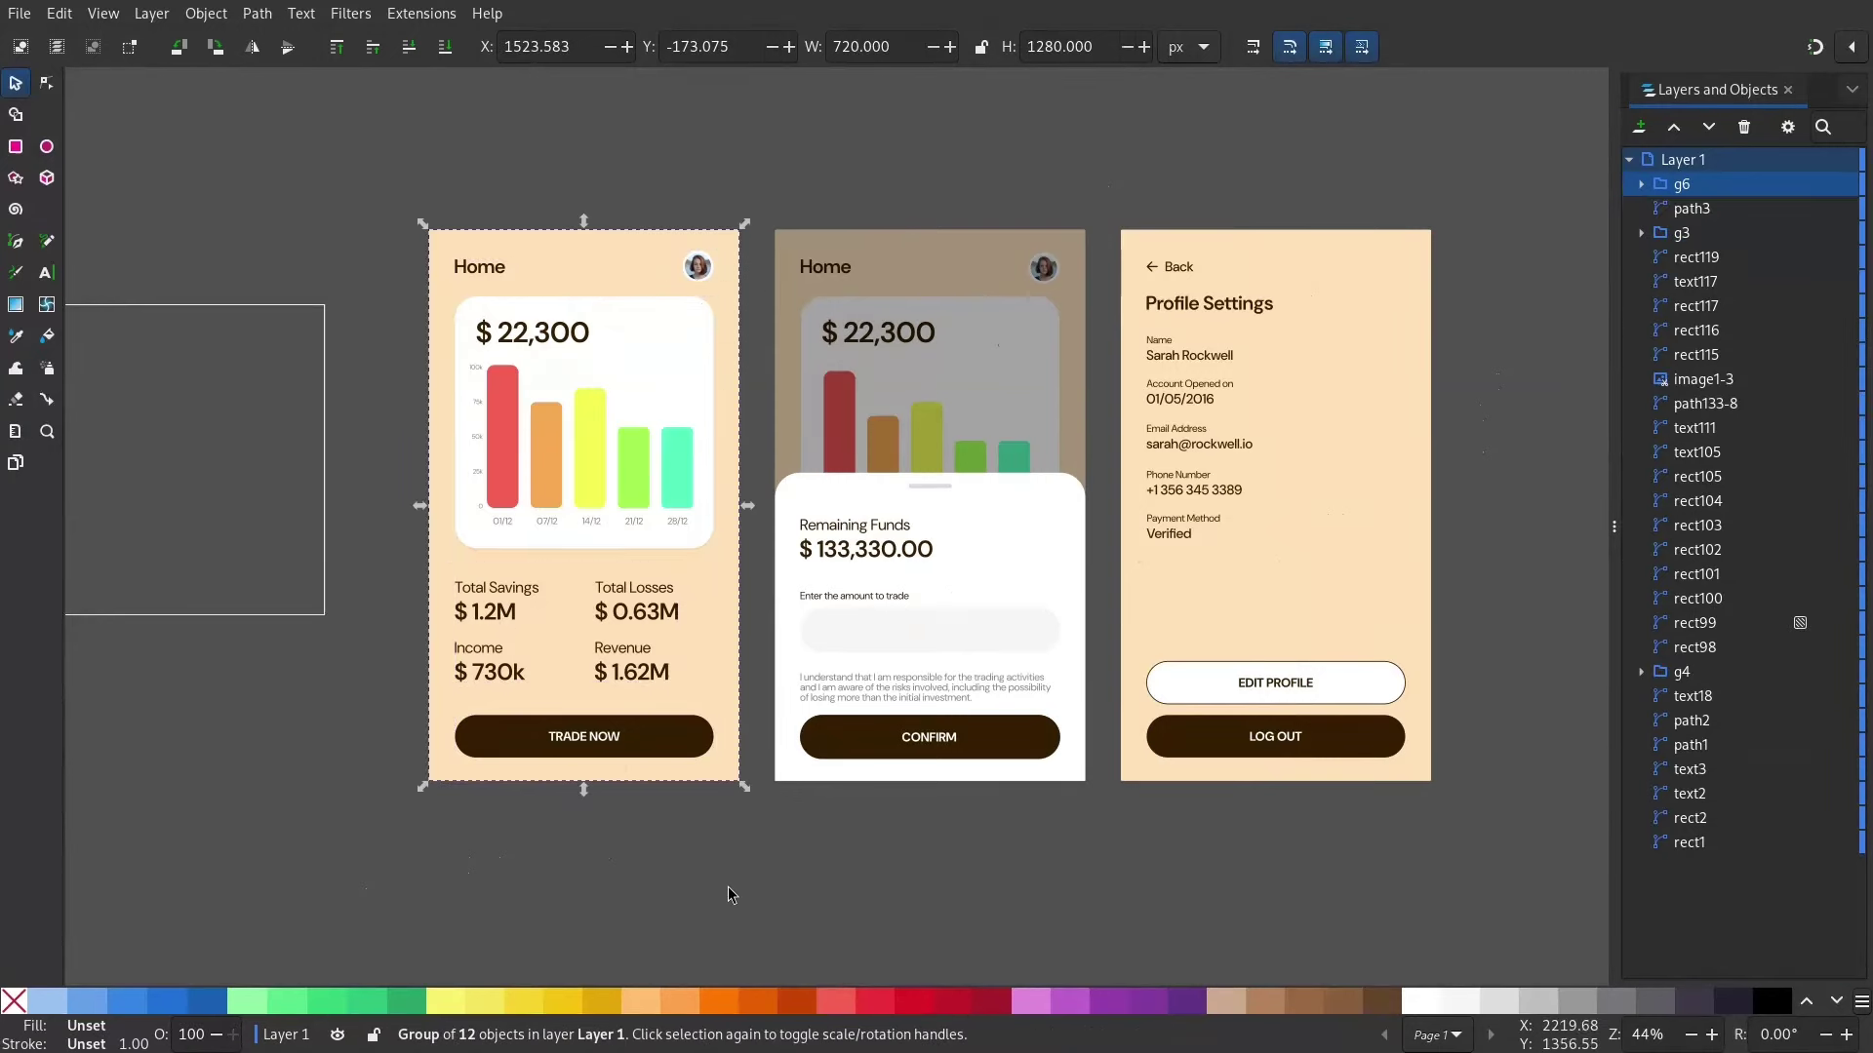
drag(730, 888, 1108, 198)
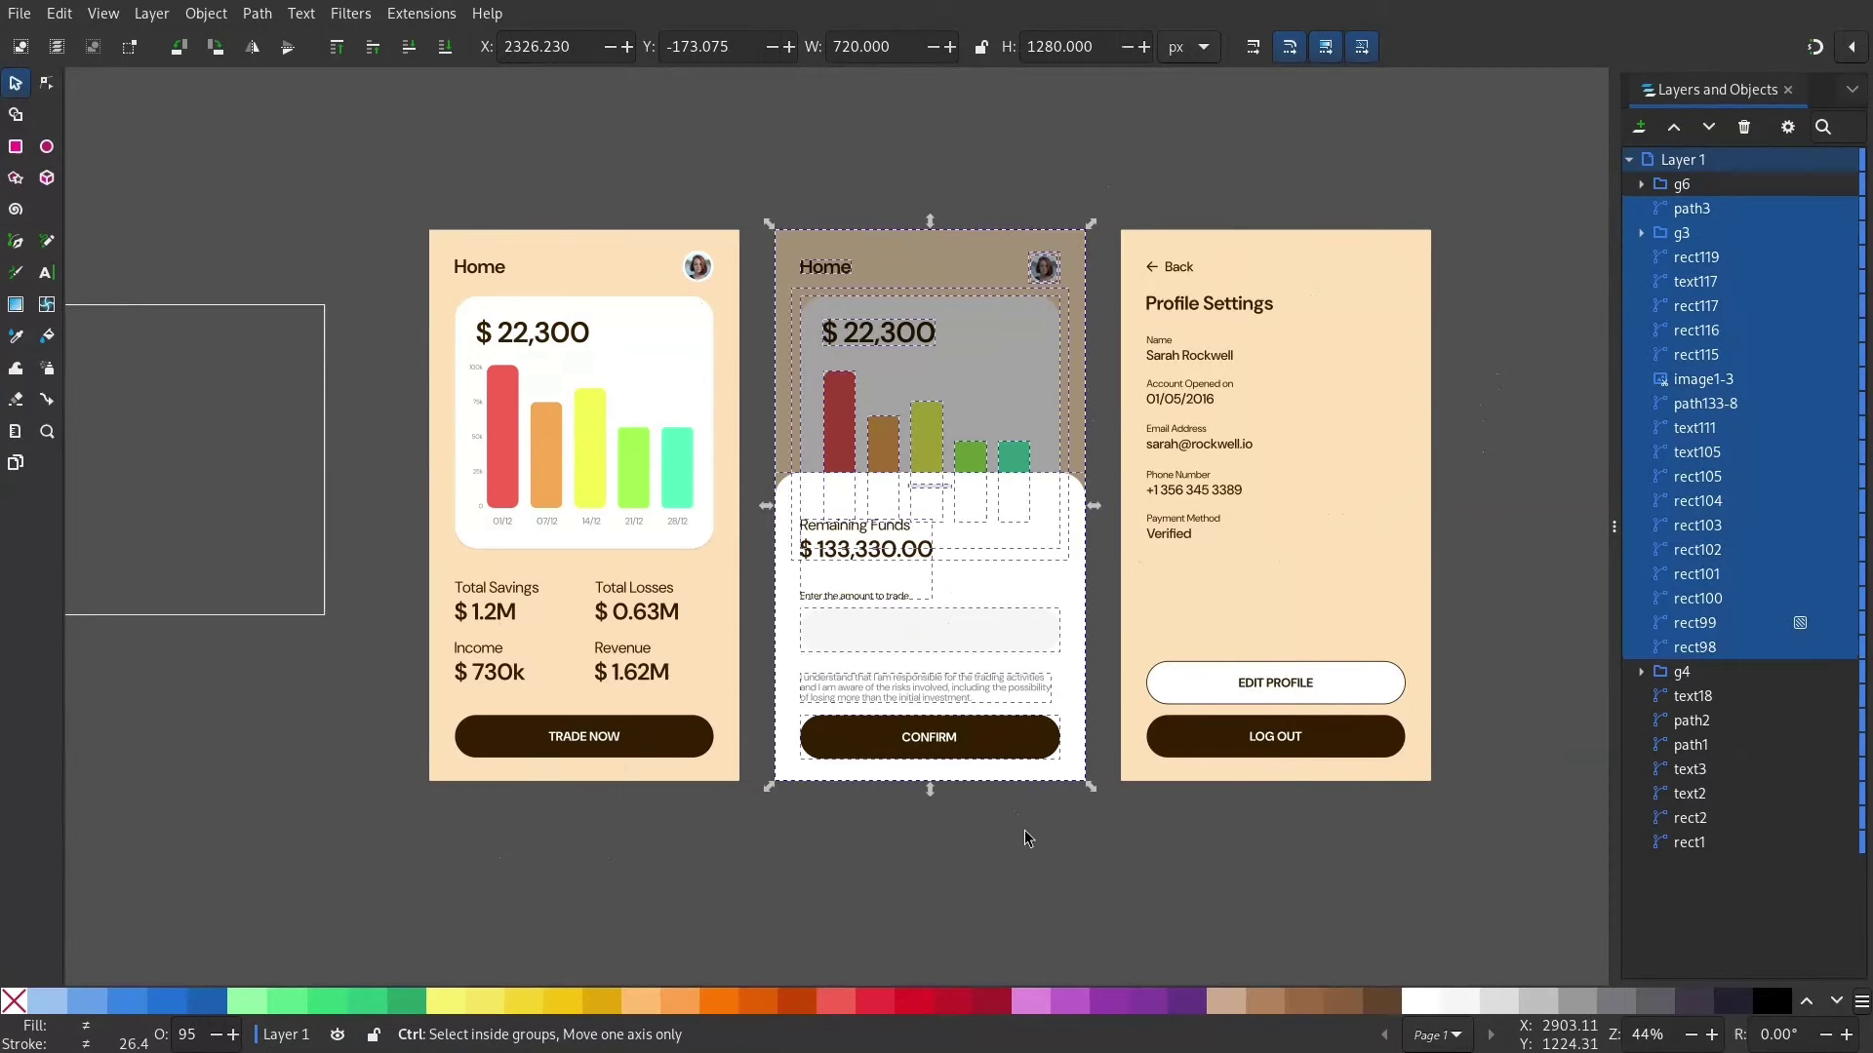
key(ctrl+g)
drag(1067, 827, 1482, 136)
key(ctrl+g)
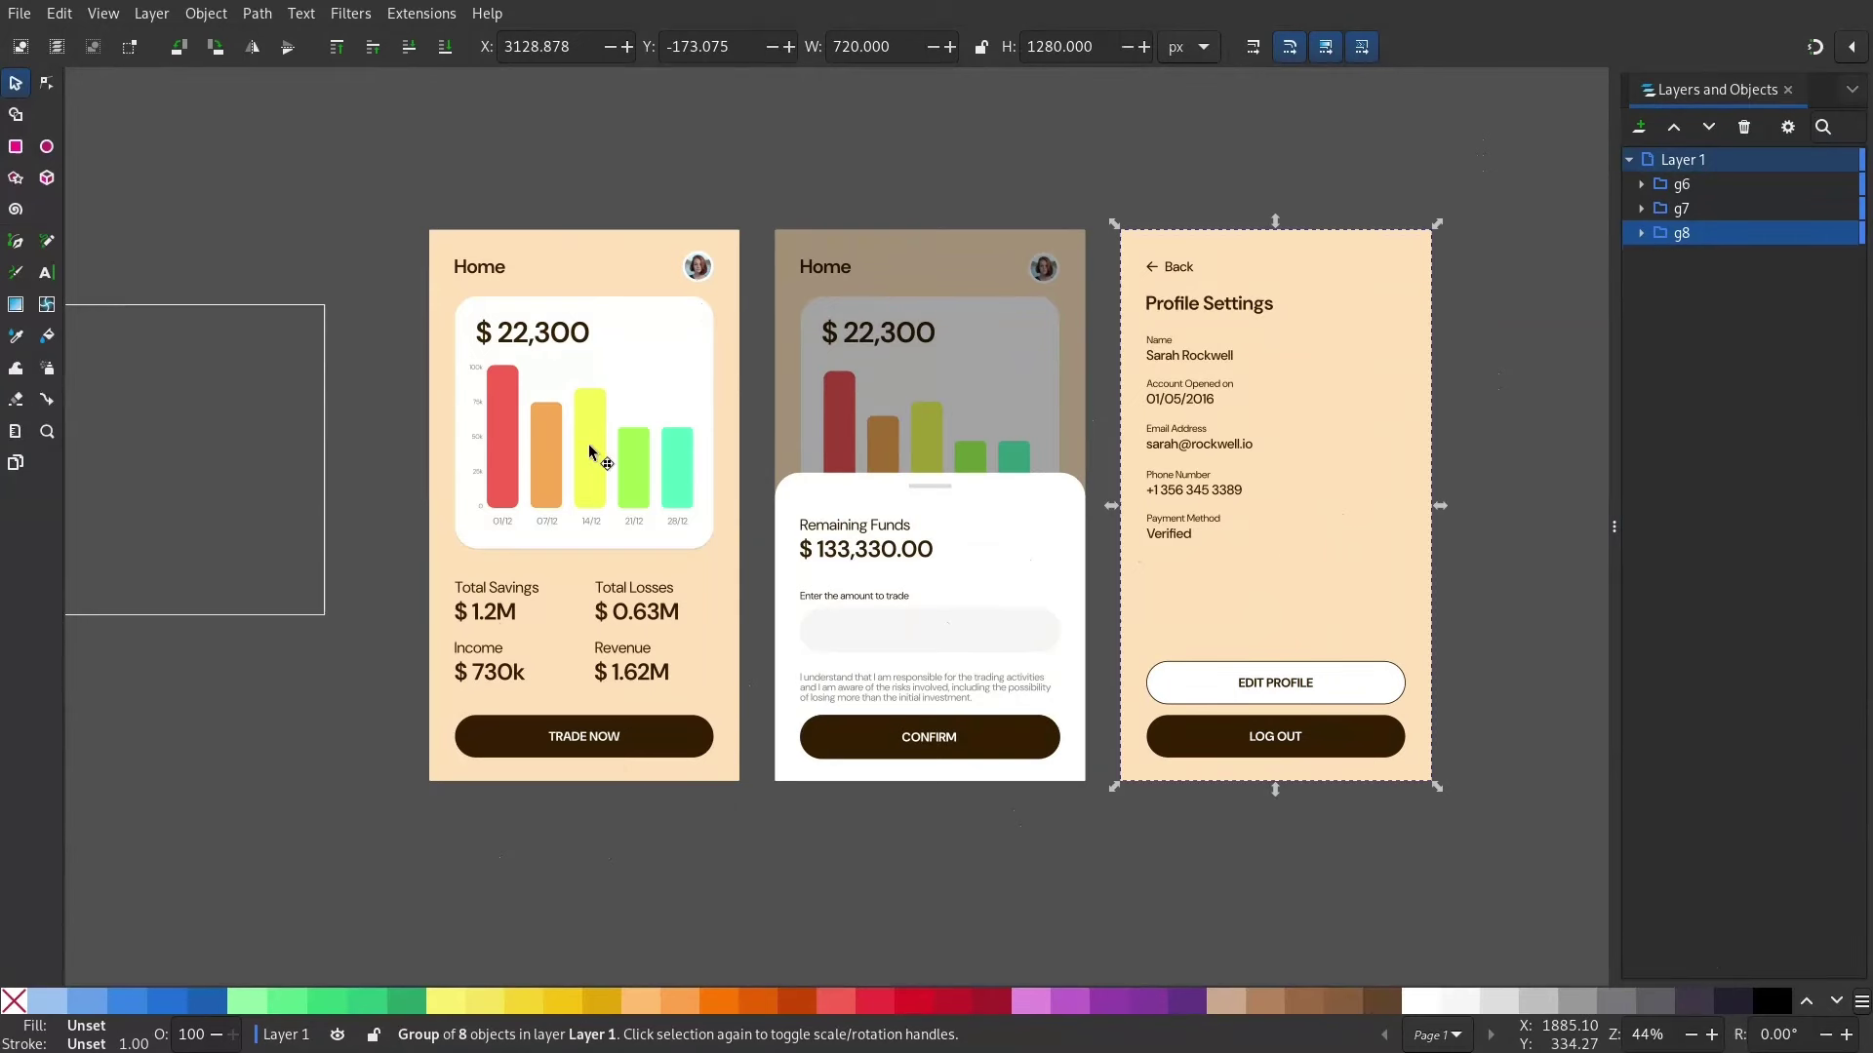
drag(1302, 419, 1302, 420)
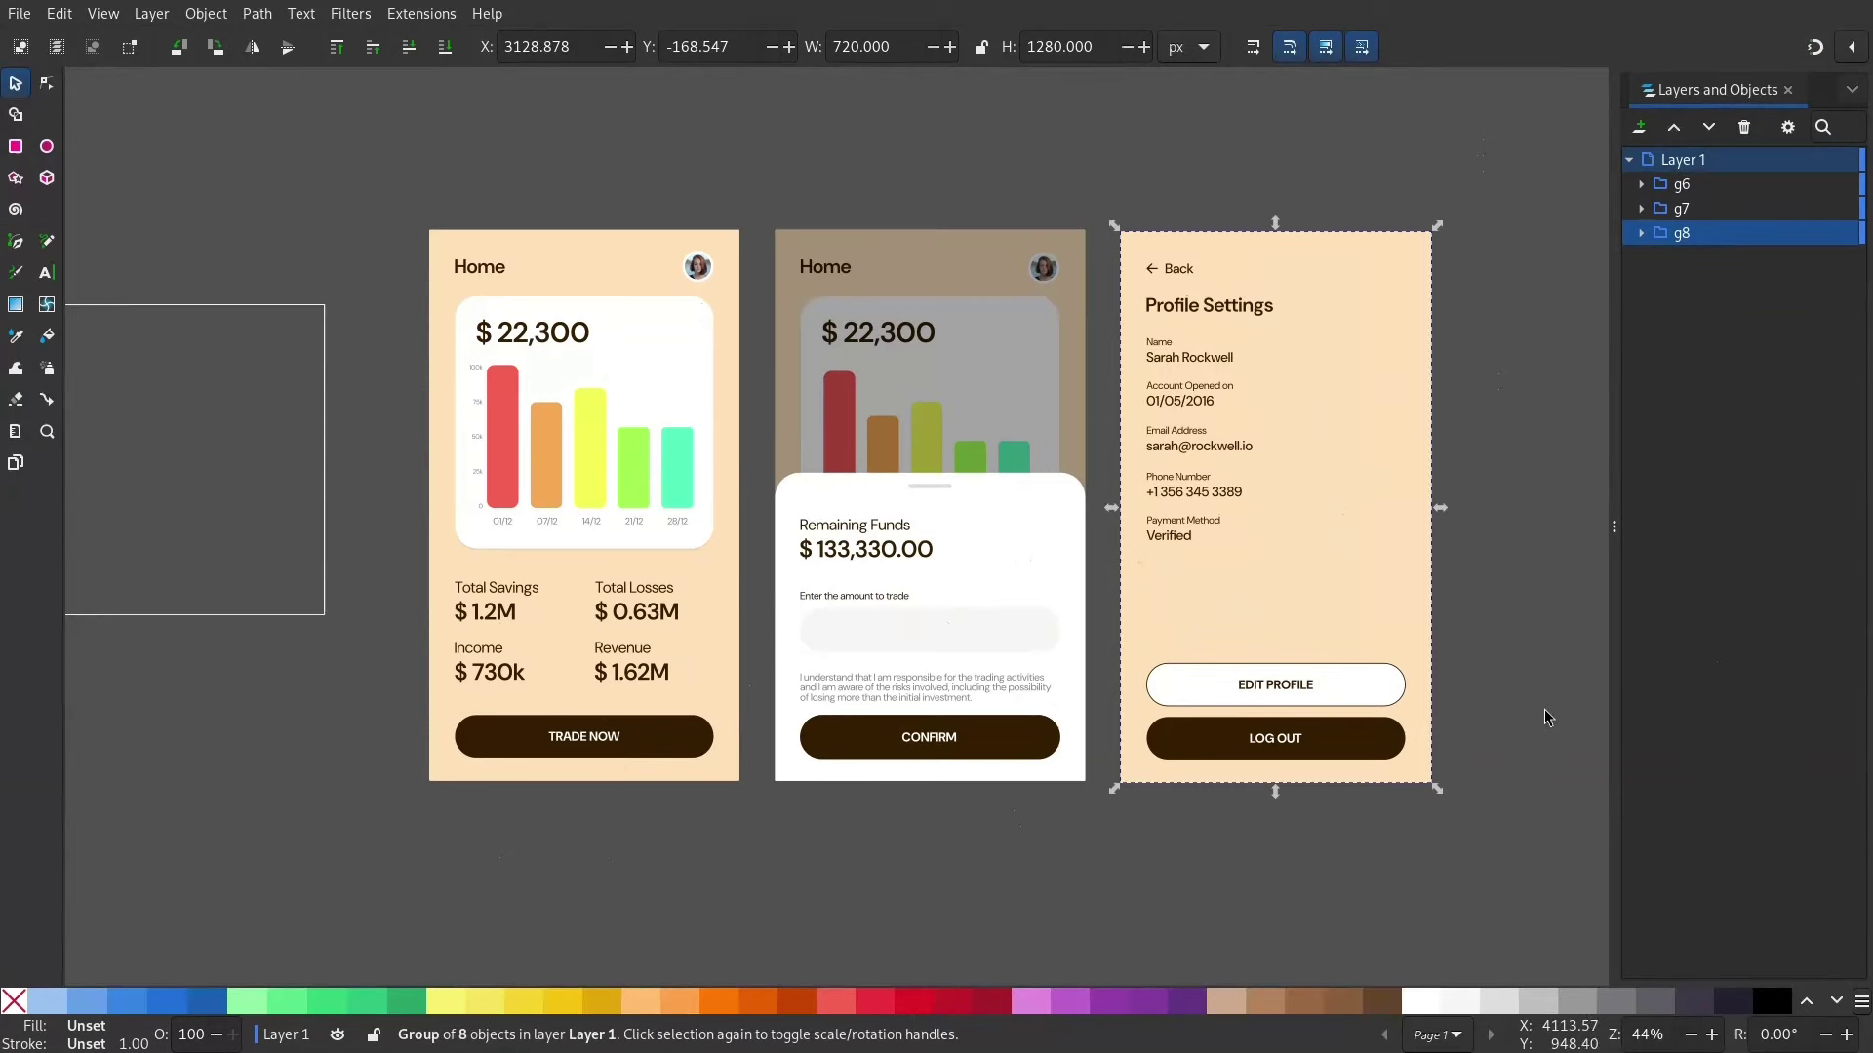
Step: Add three new layers named home, add and profile
scroll(1543, 715, right, 3)
click(1646, 134)
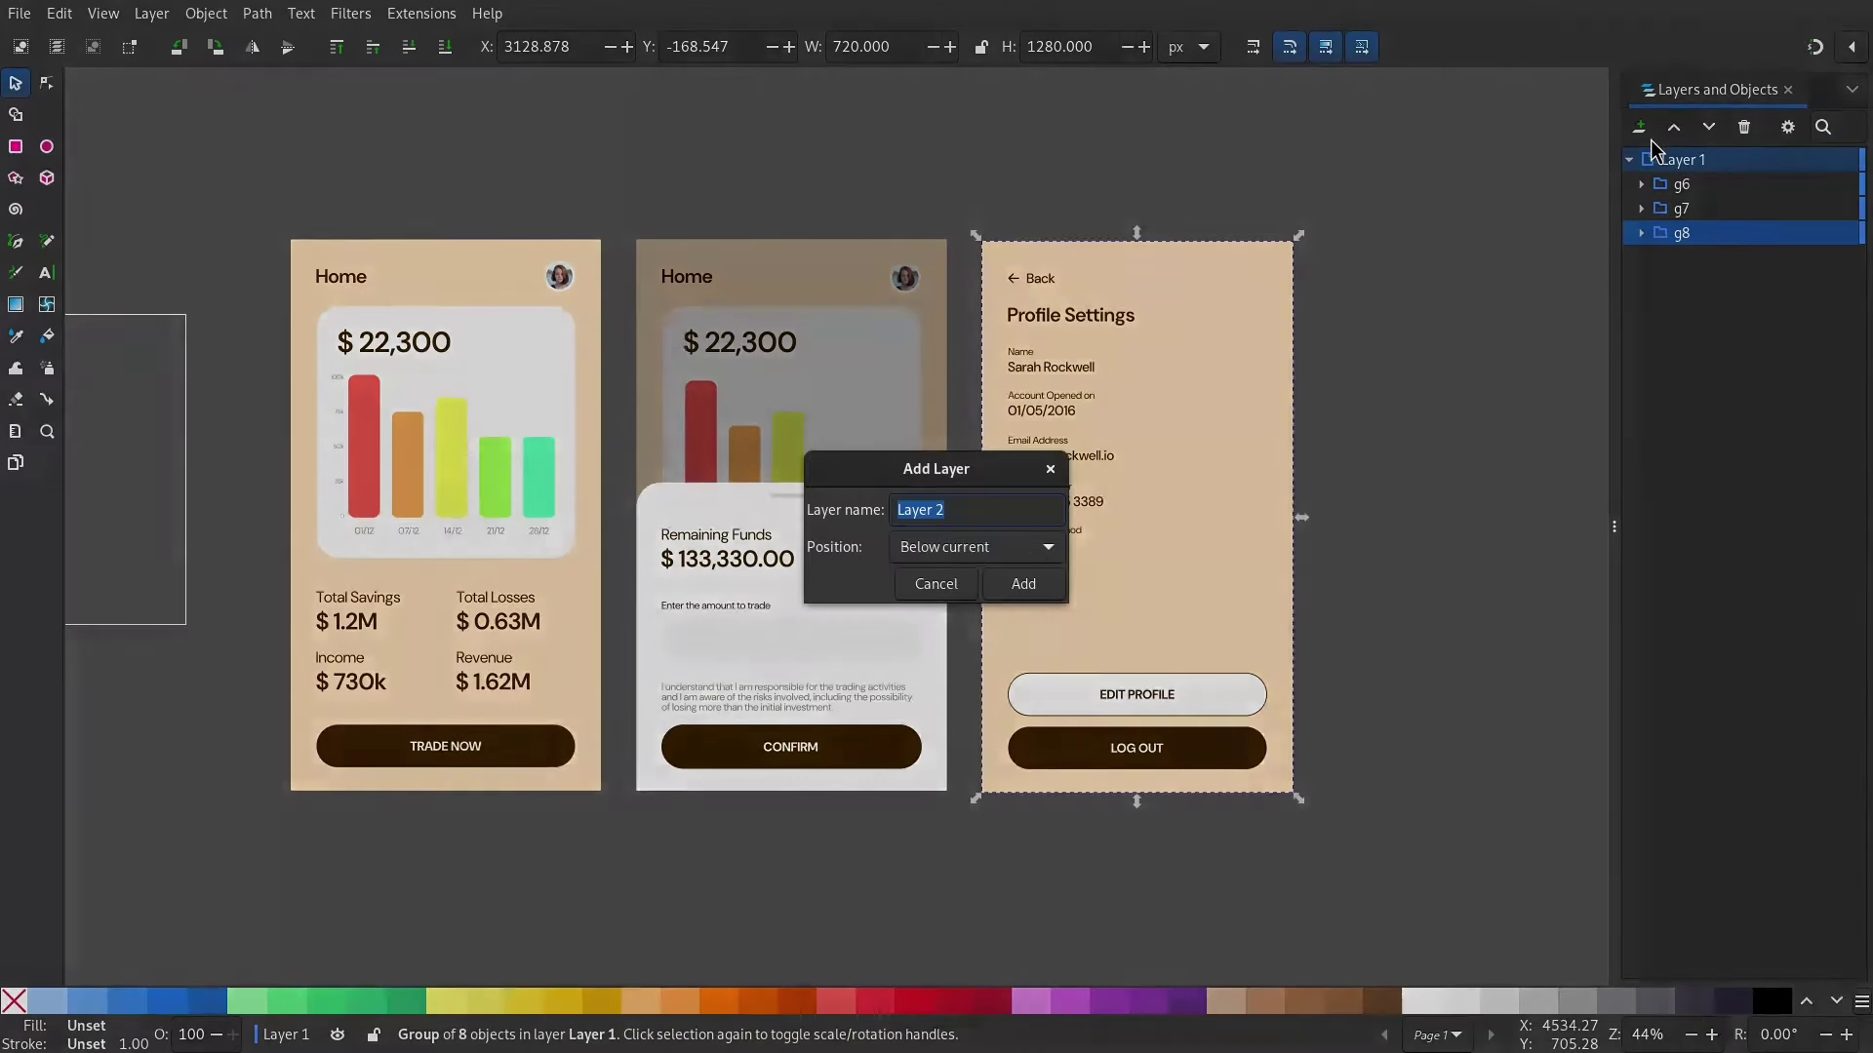
text(home)
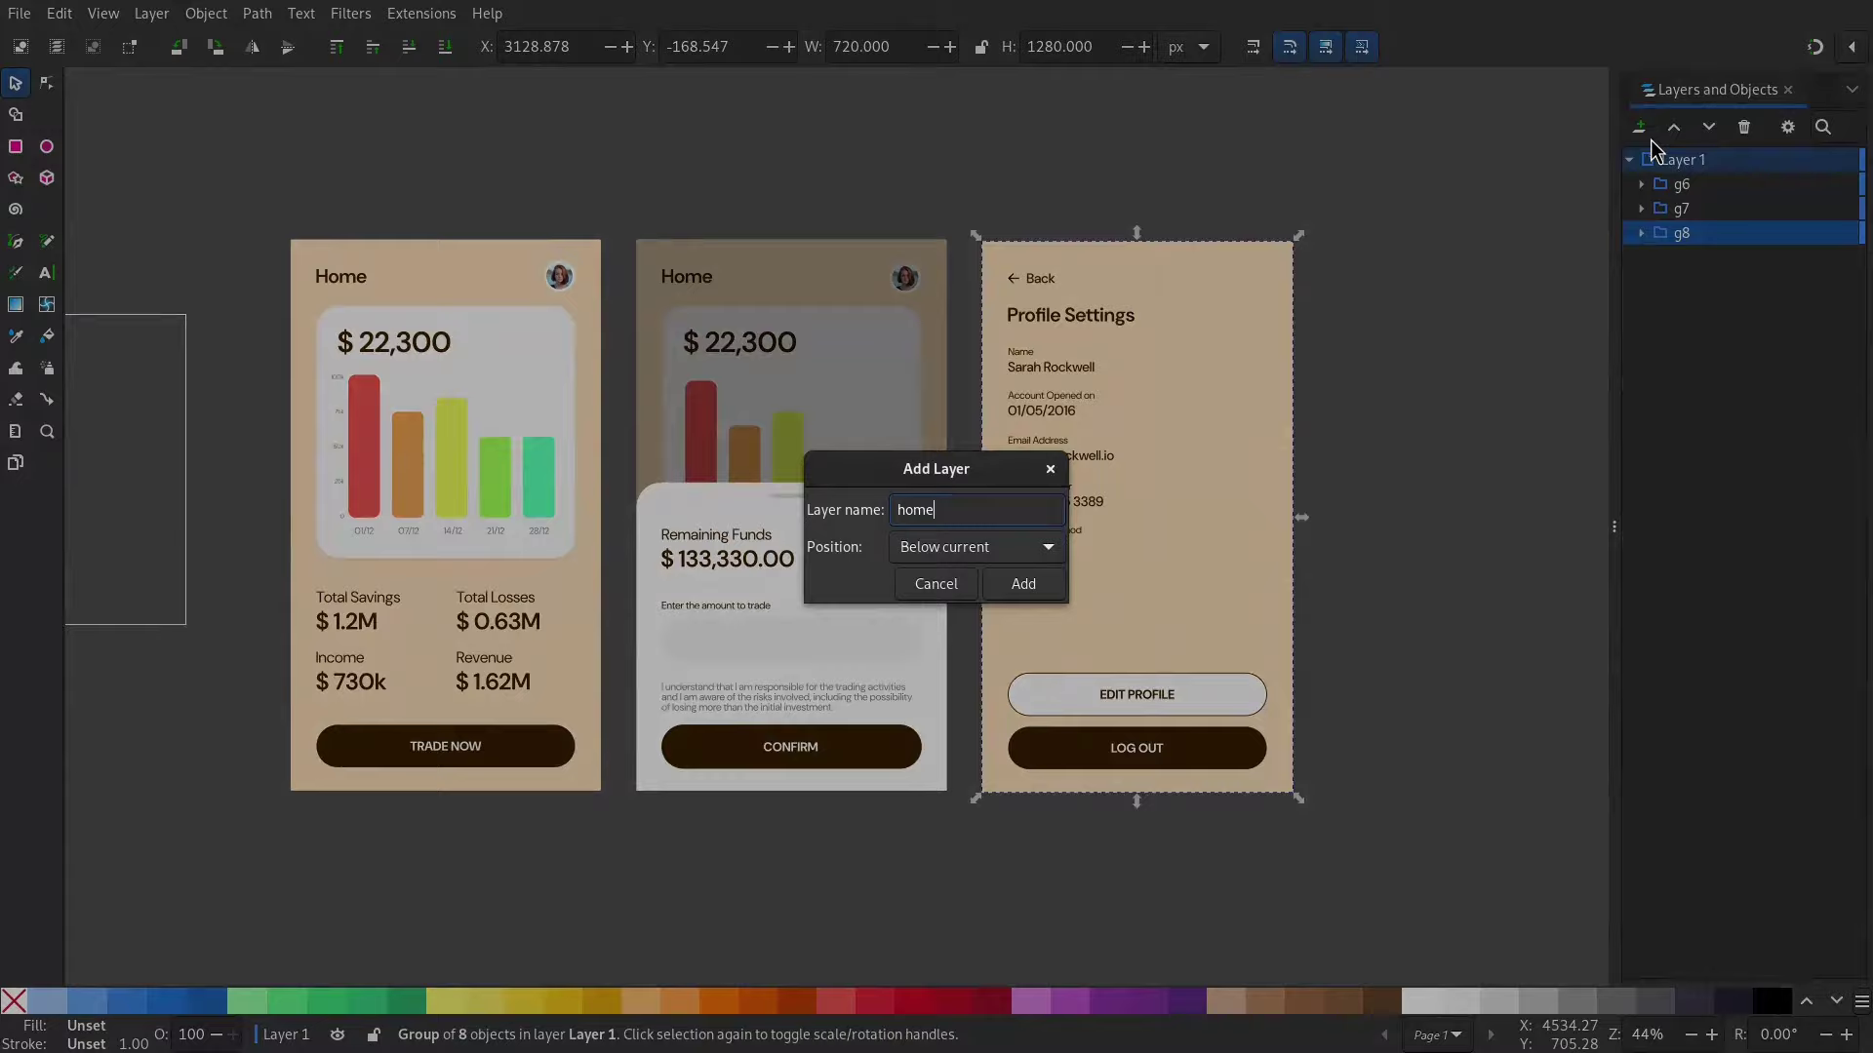
key(Return)
click(1640, 127)
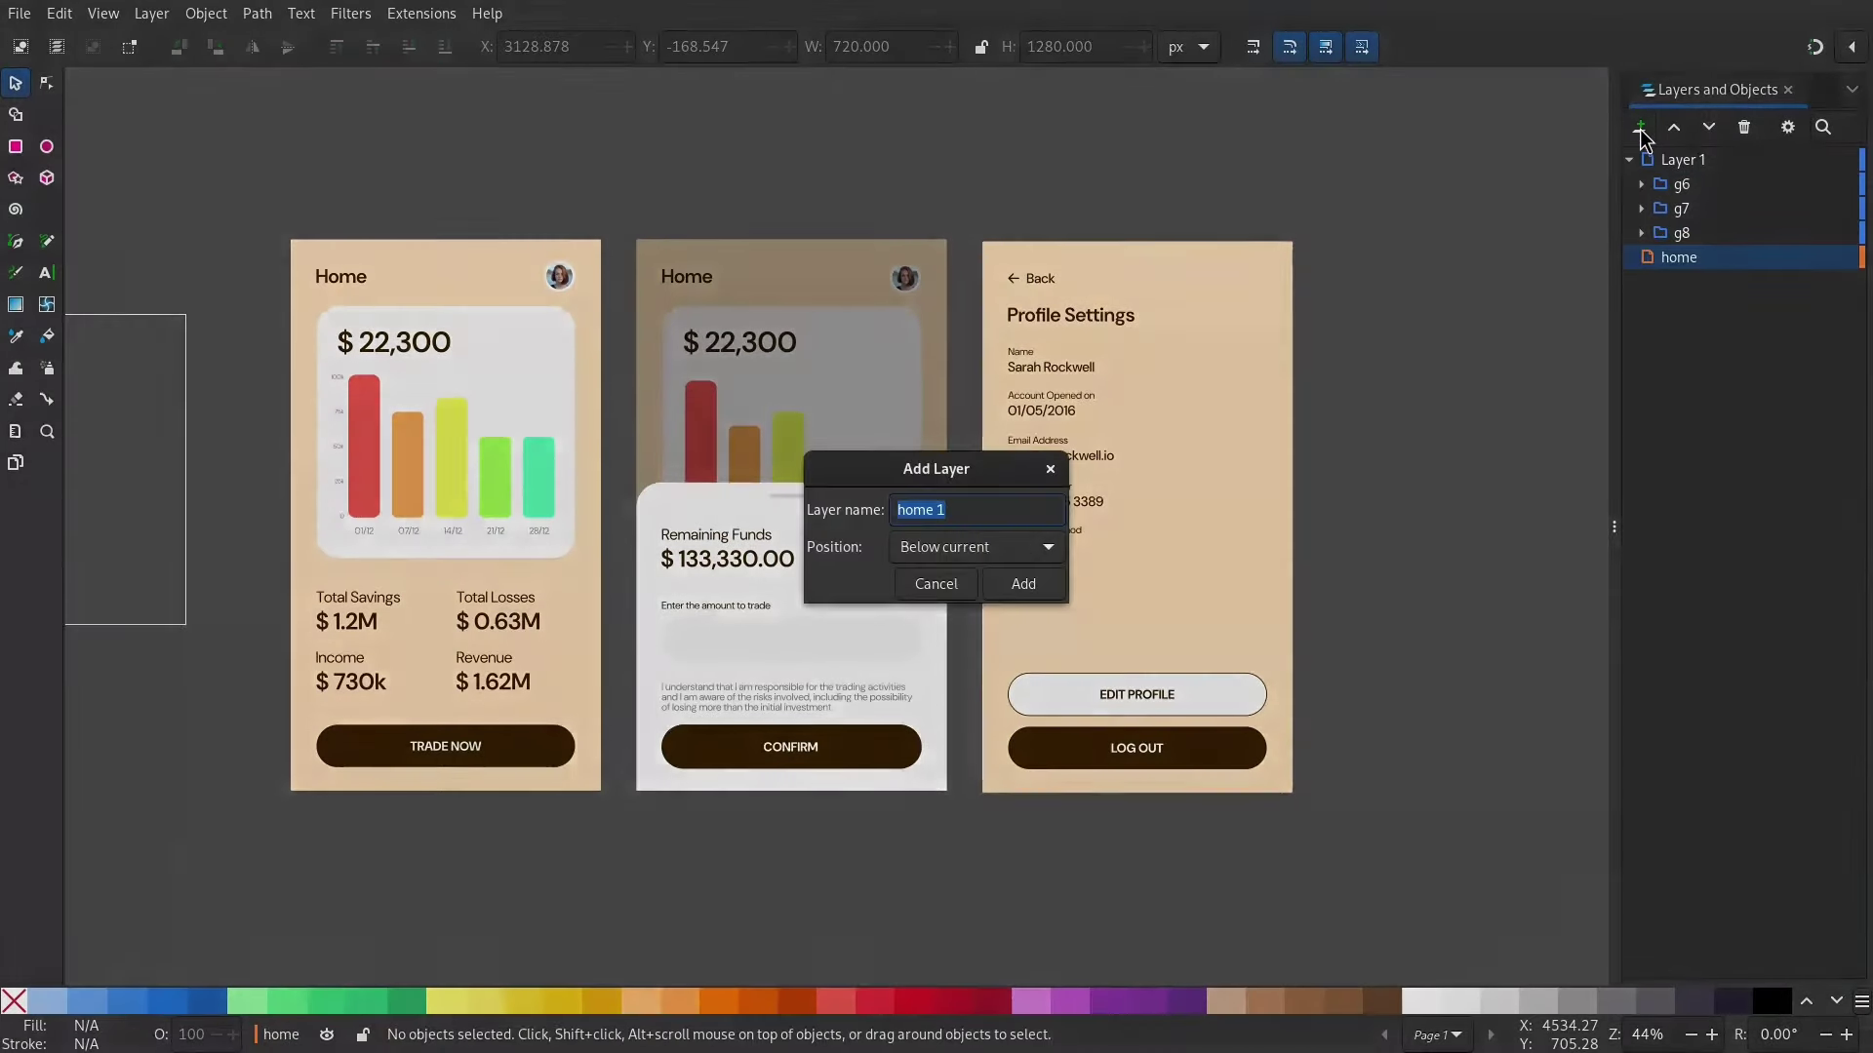
text(add)
key(Return)
click(1640, 127)
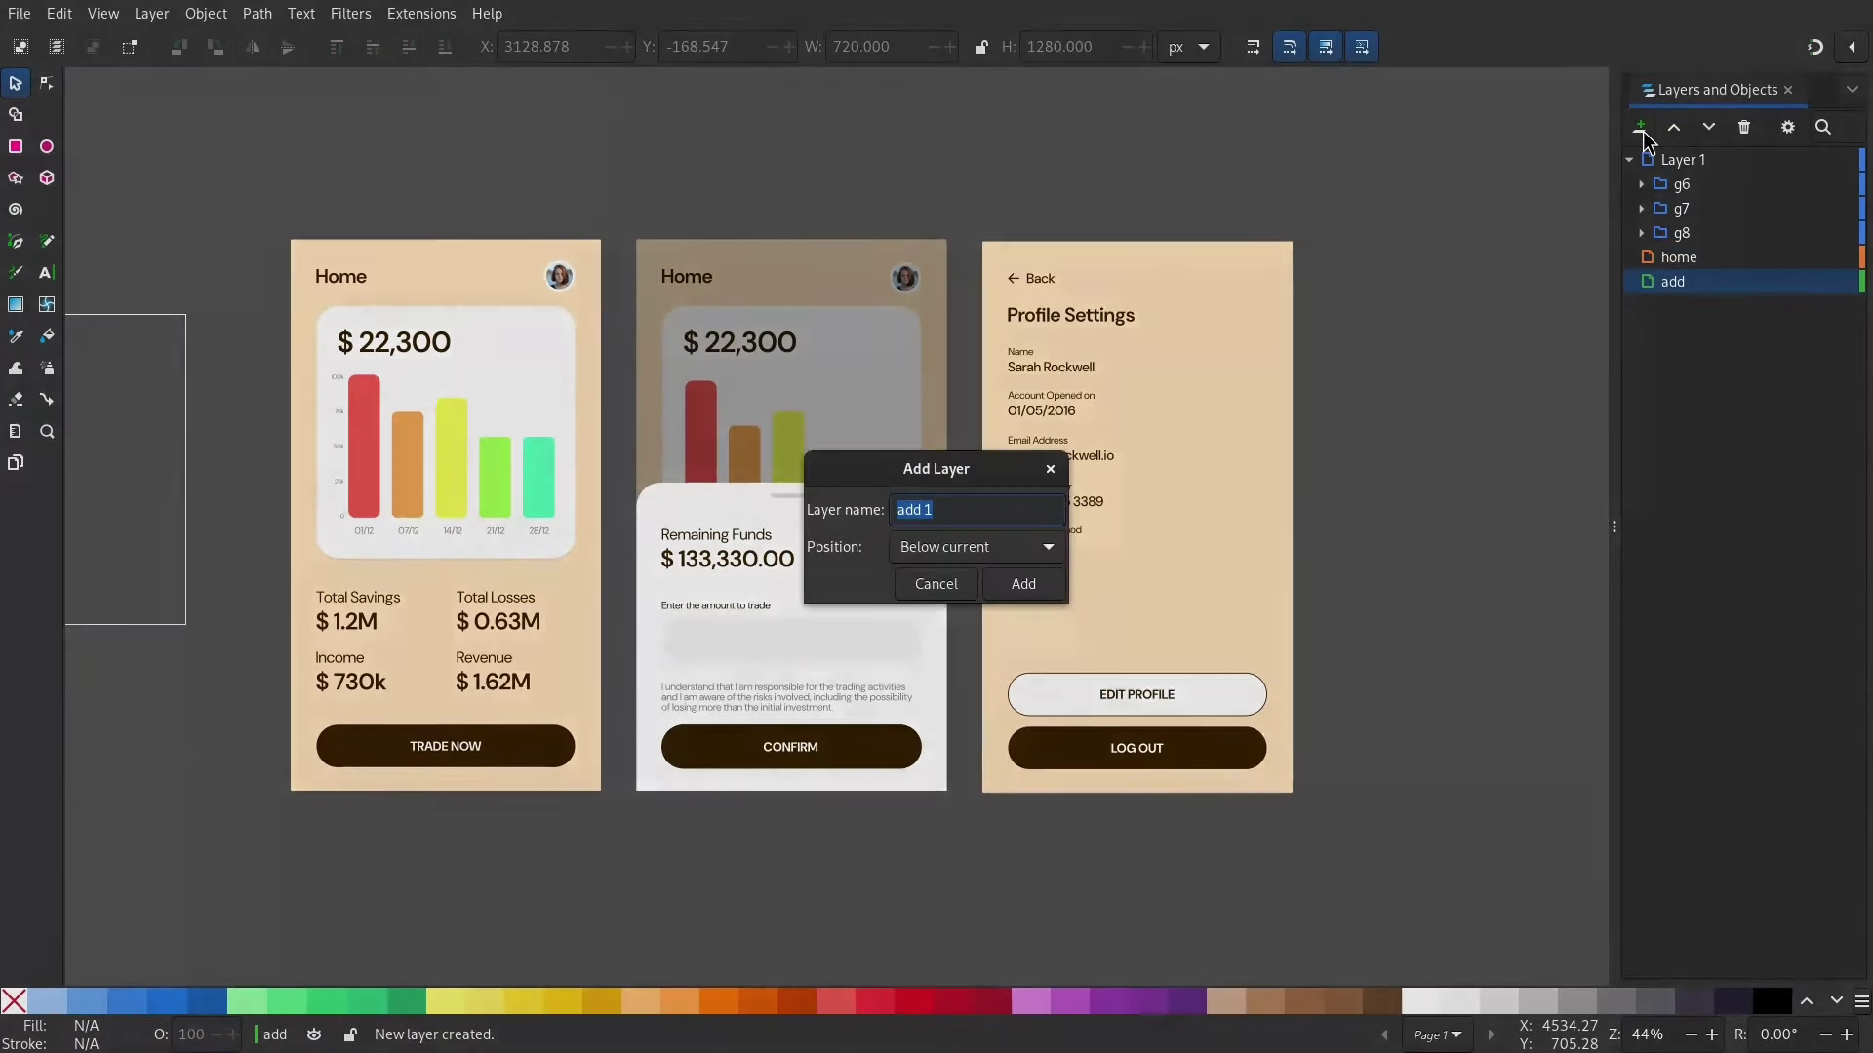
text(profile)
key(Return)
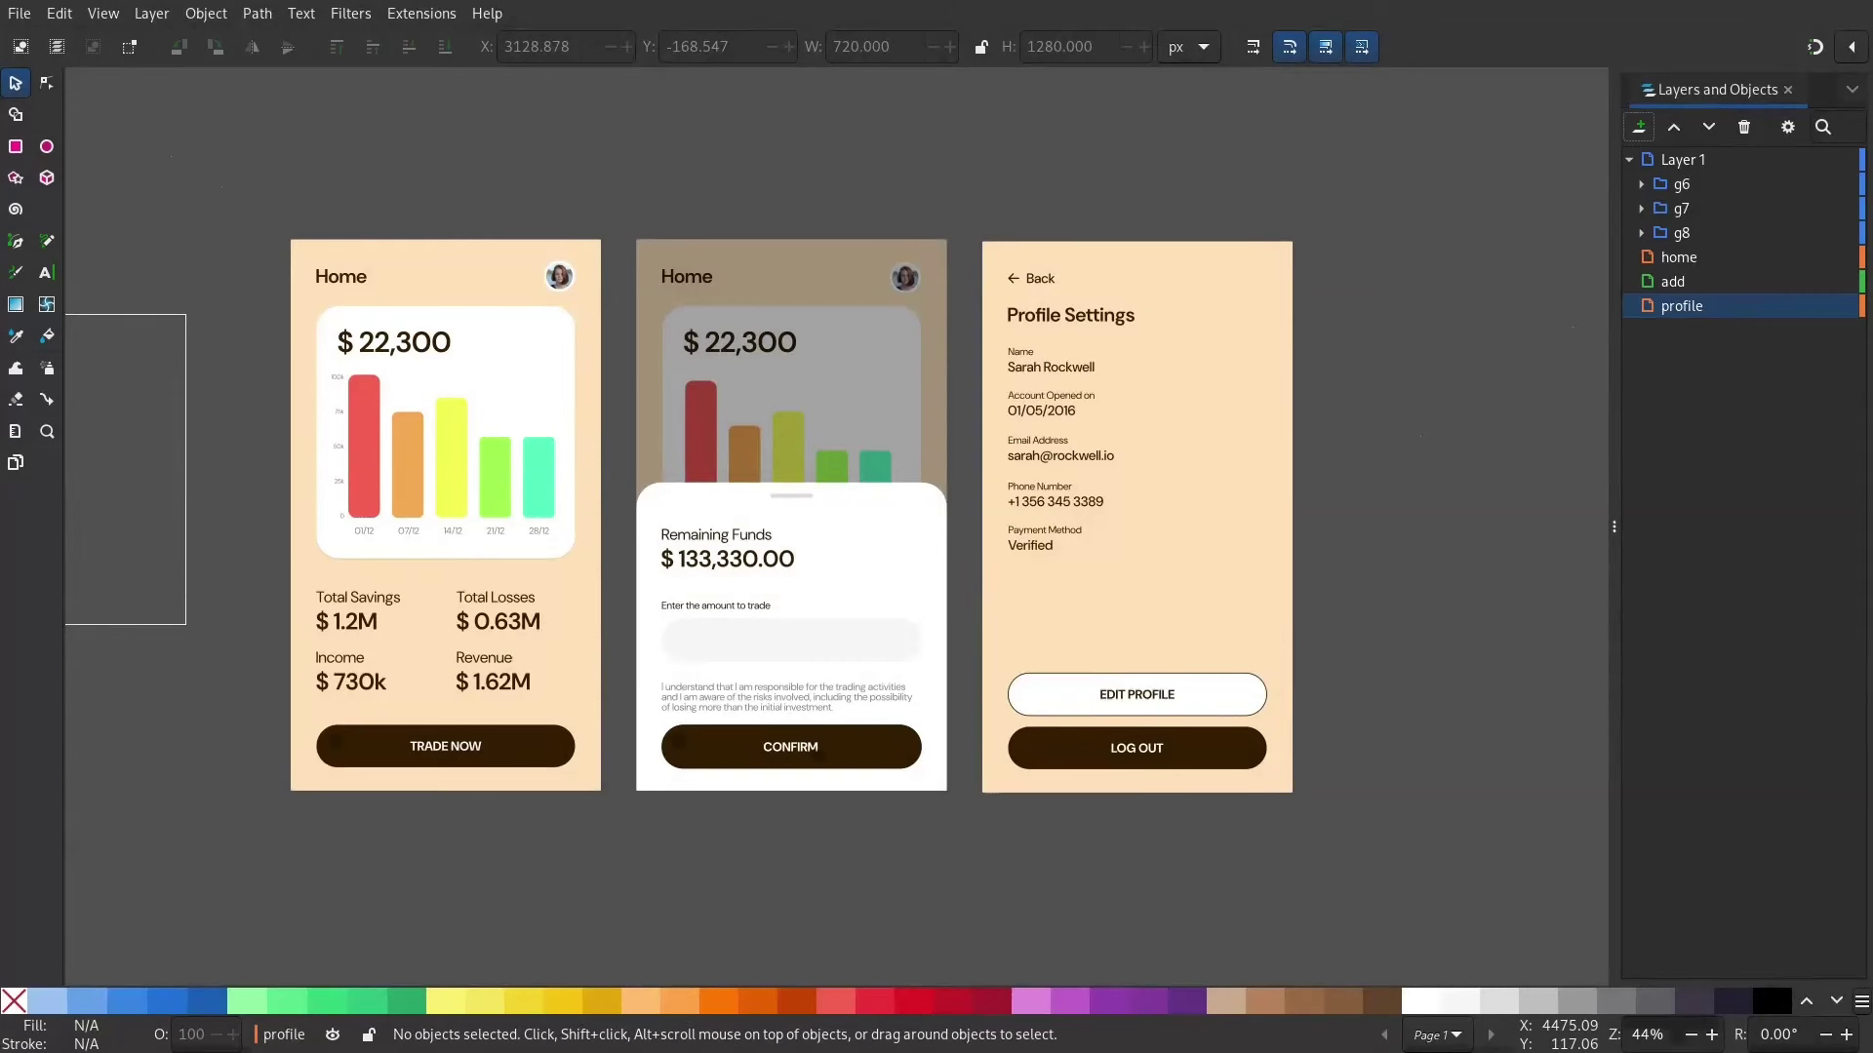
Step: In the XML Editor, change the home layer's id attribute to home
click(61, 15)
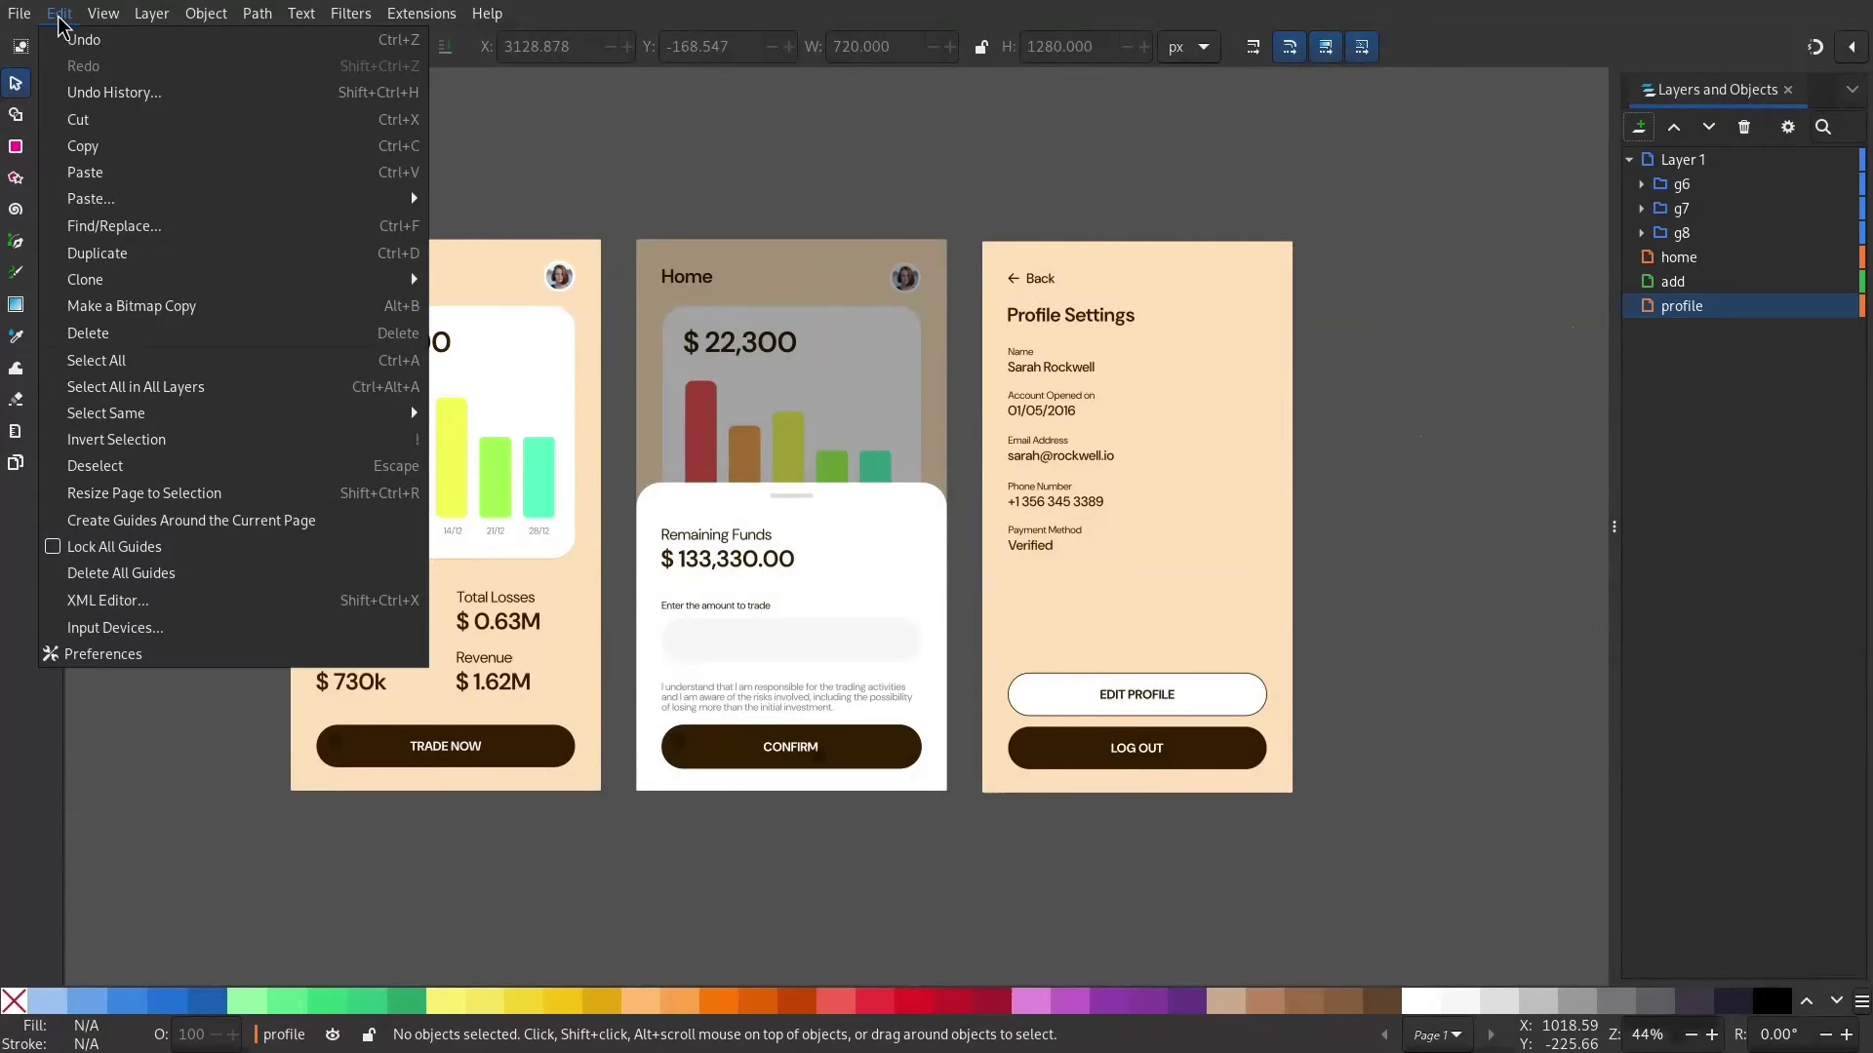
click(127, 612)
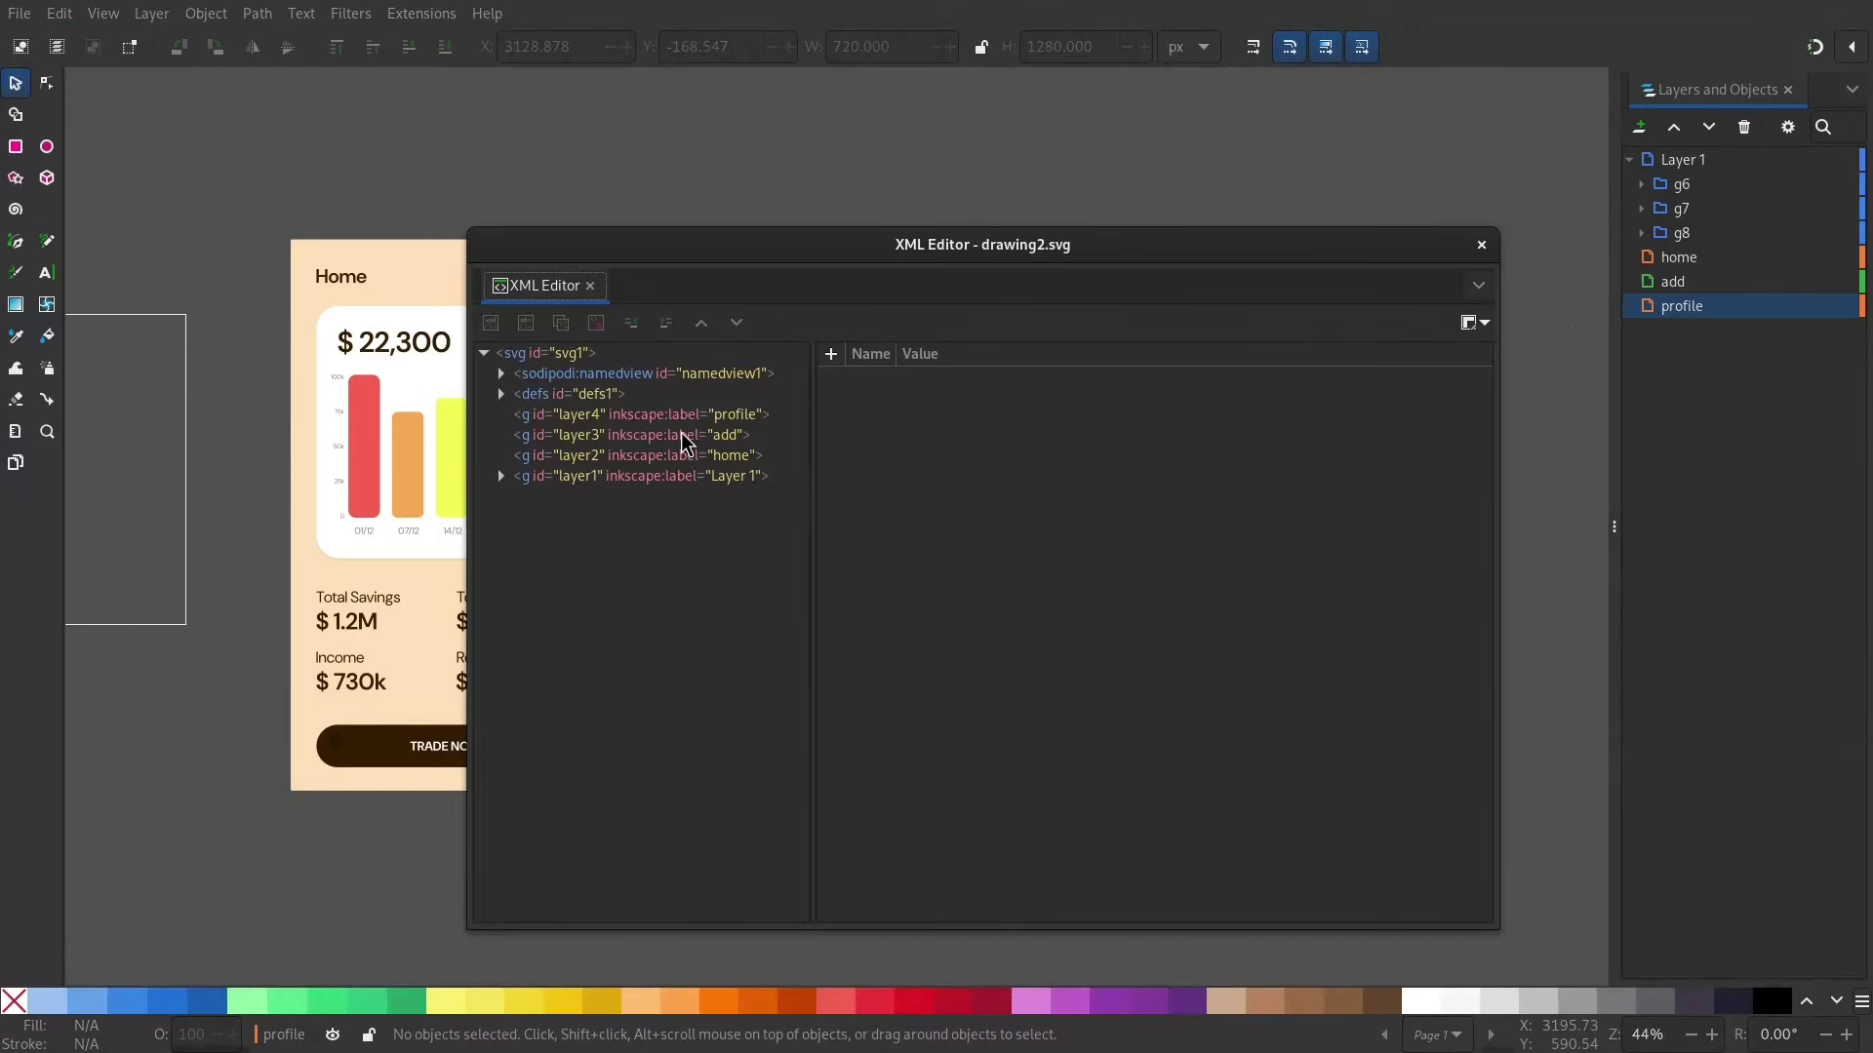
click(683, 436)
click(683, 456)
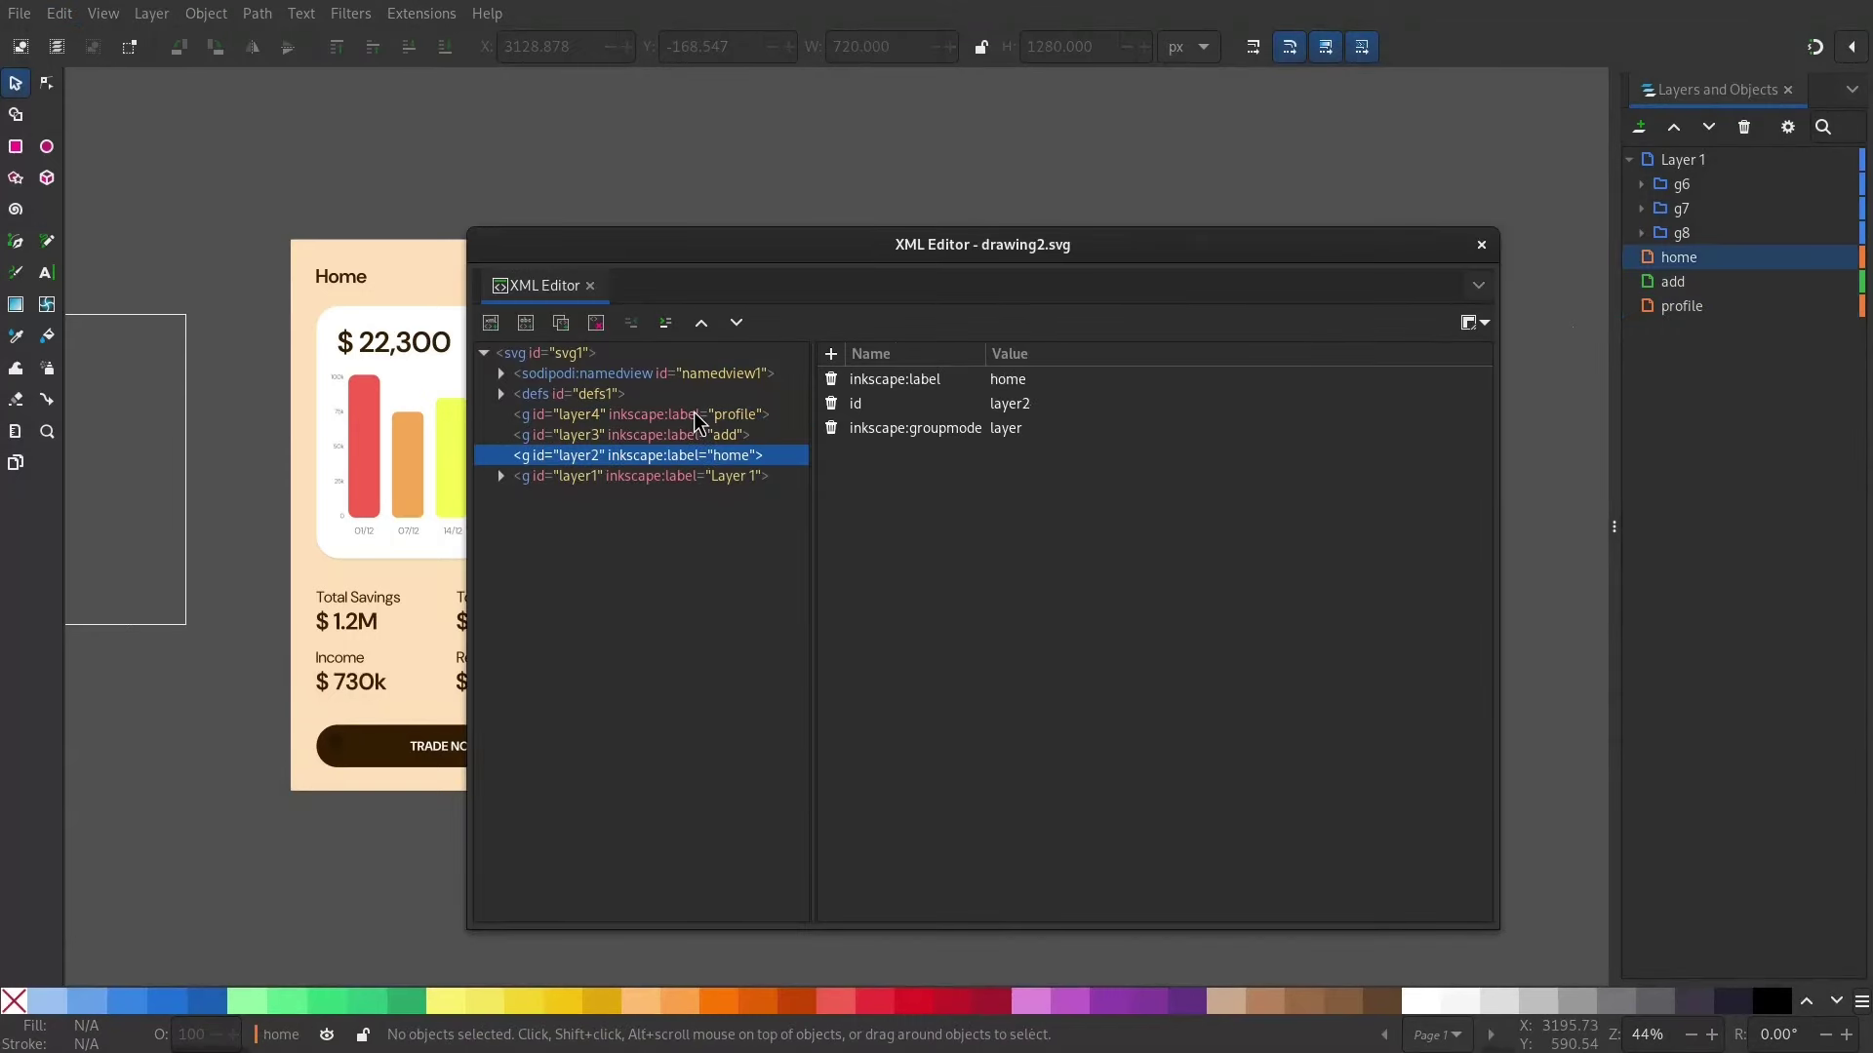
click(1092, 403)
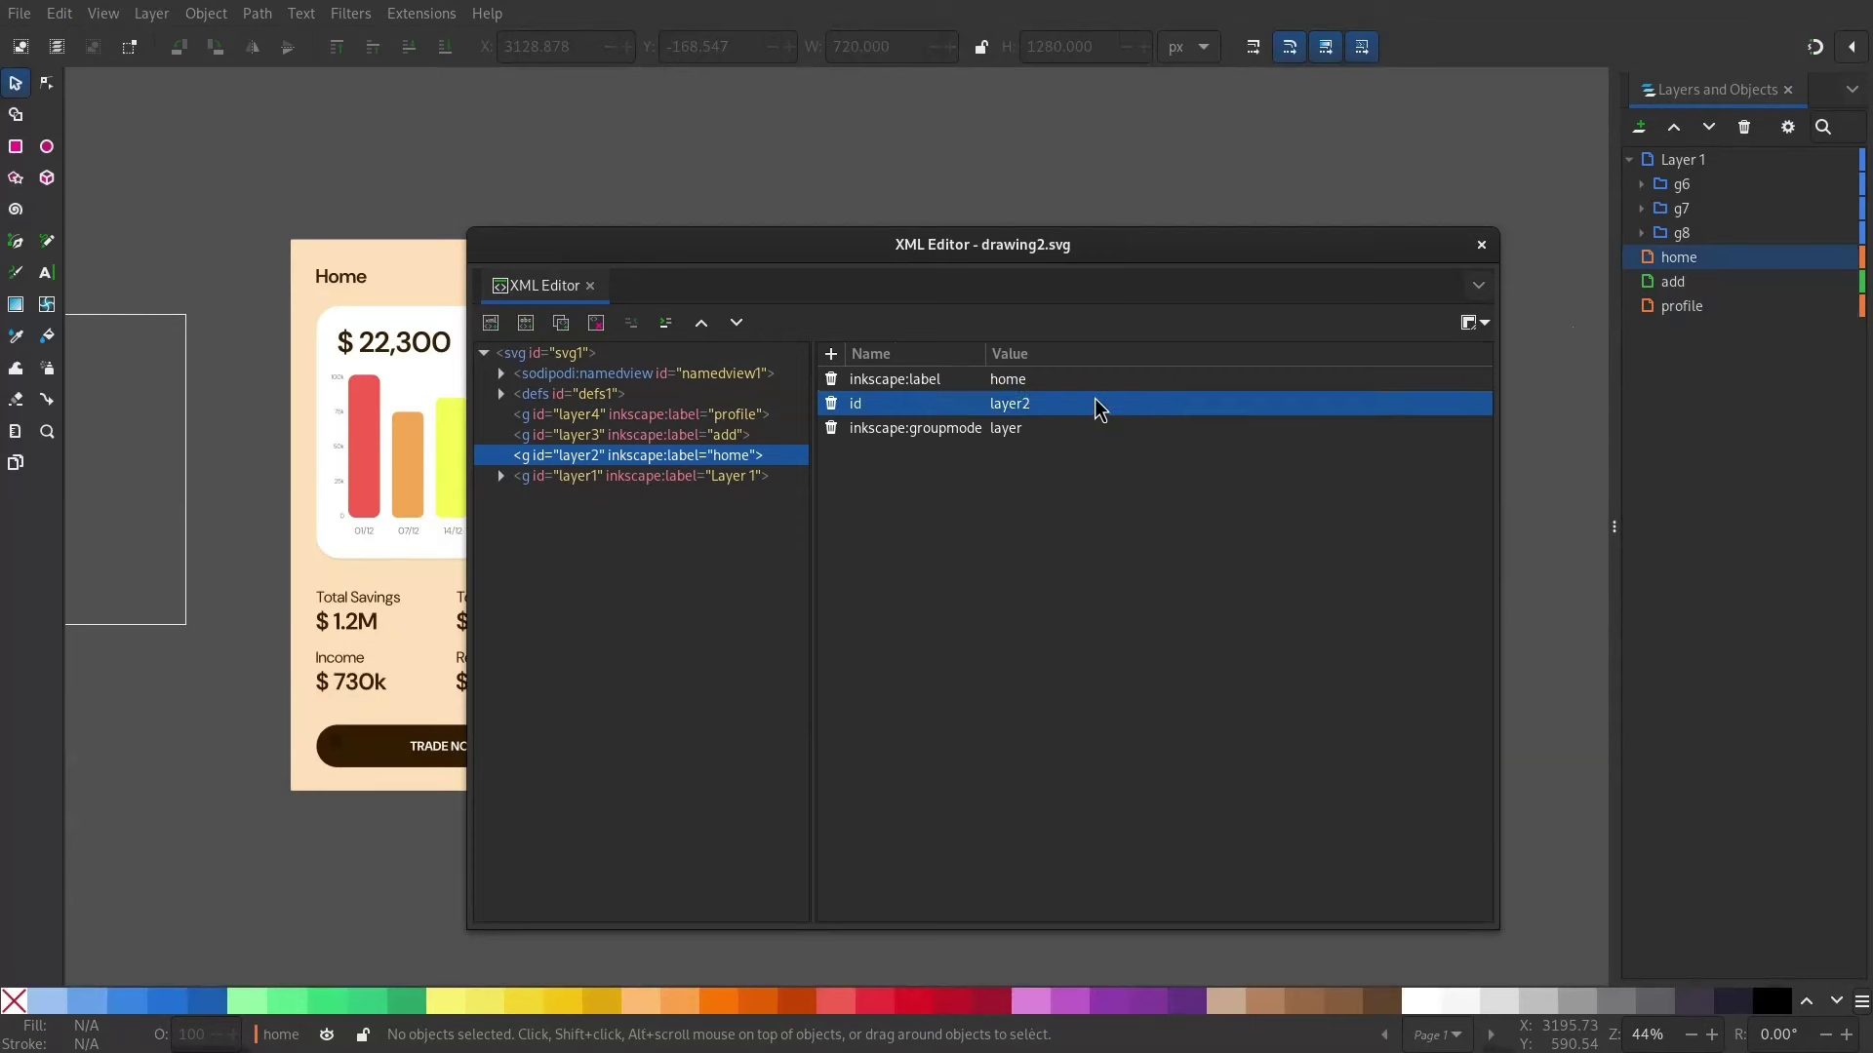
click(1013, 405)
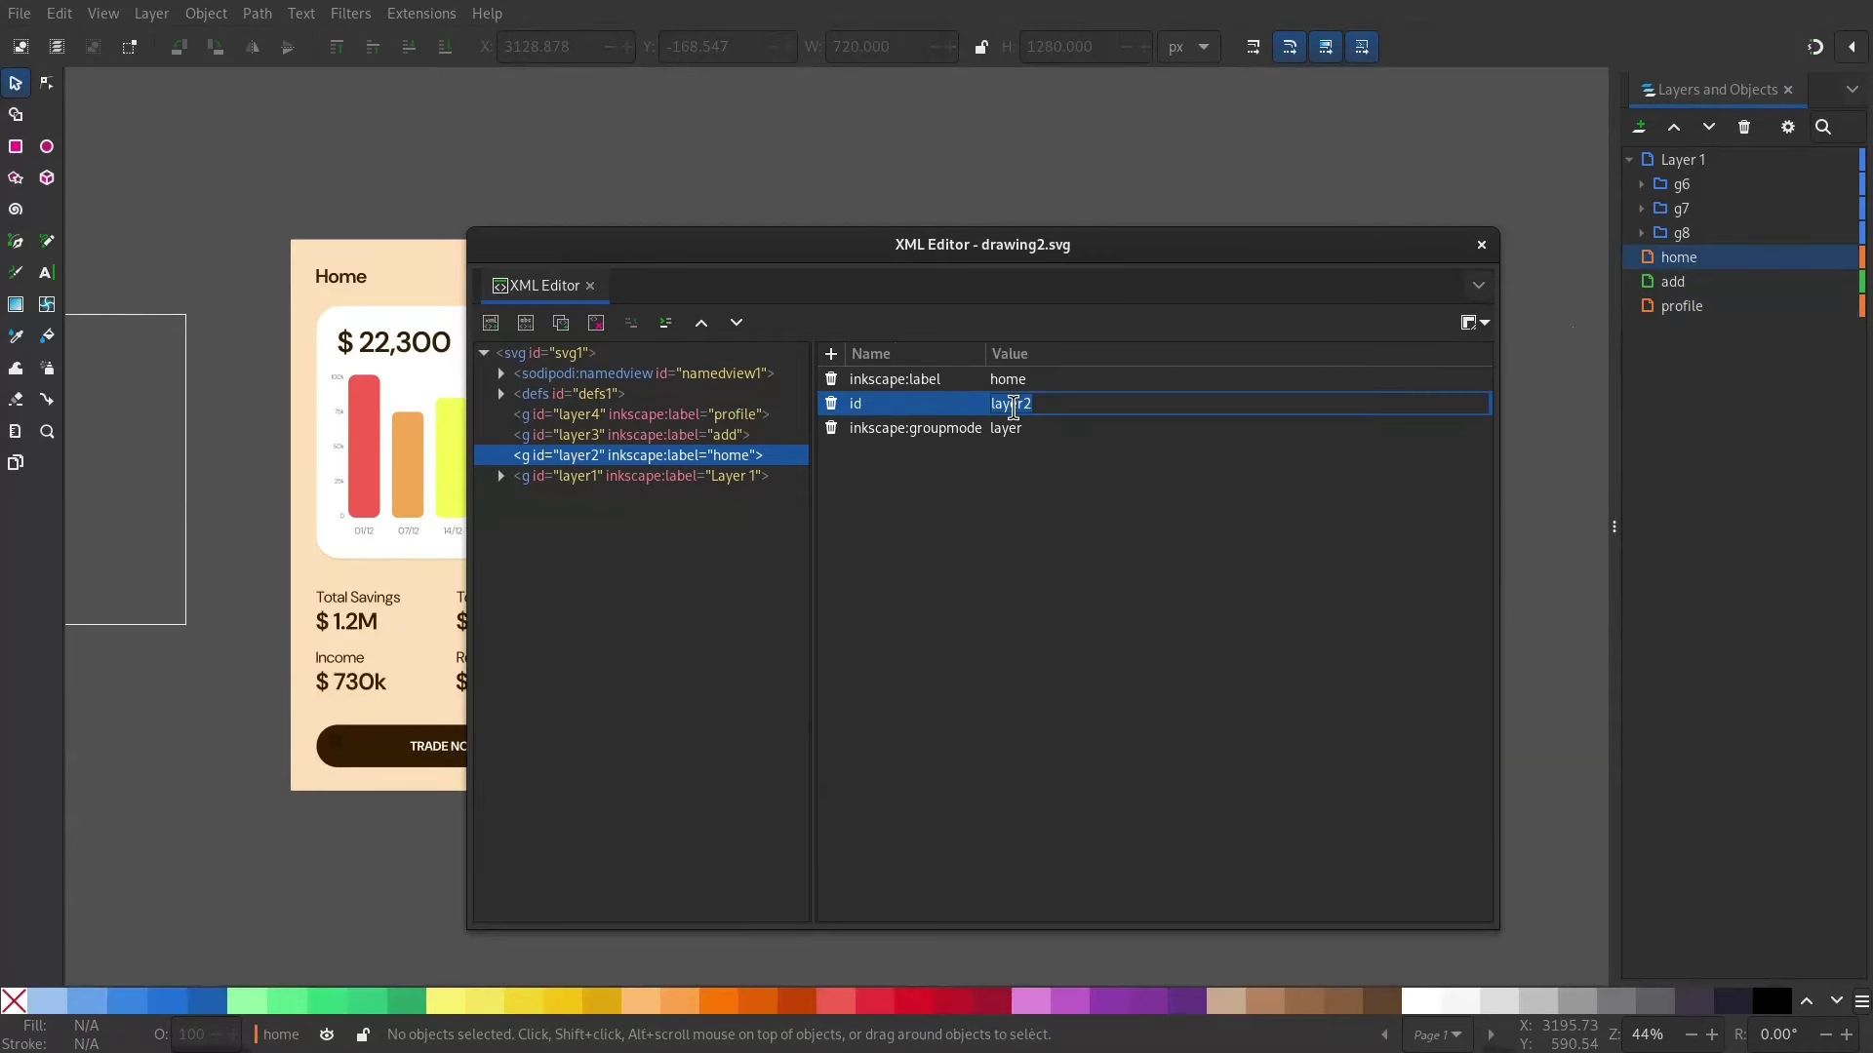
text(home)
key(Return)
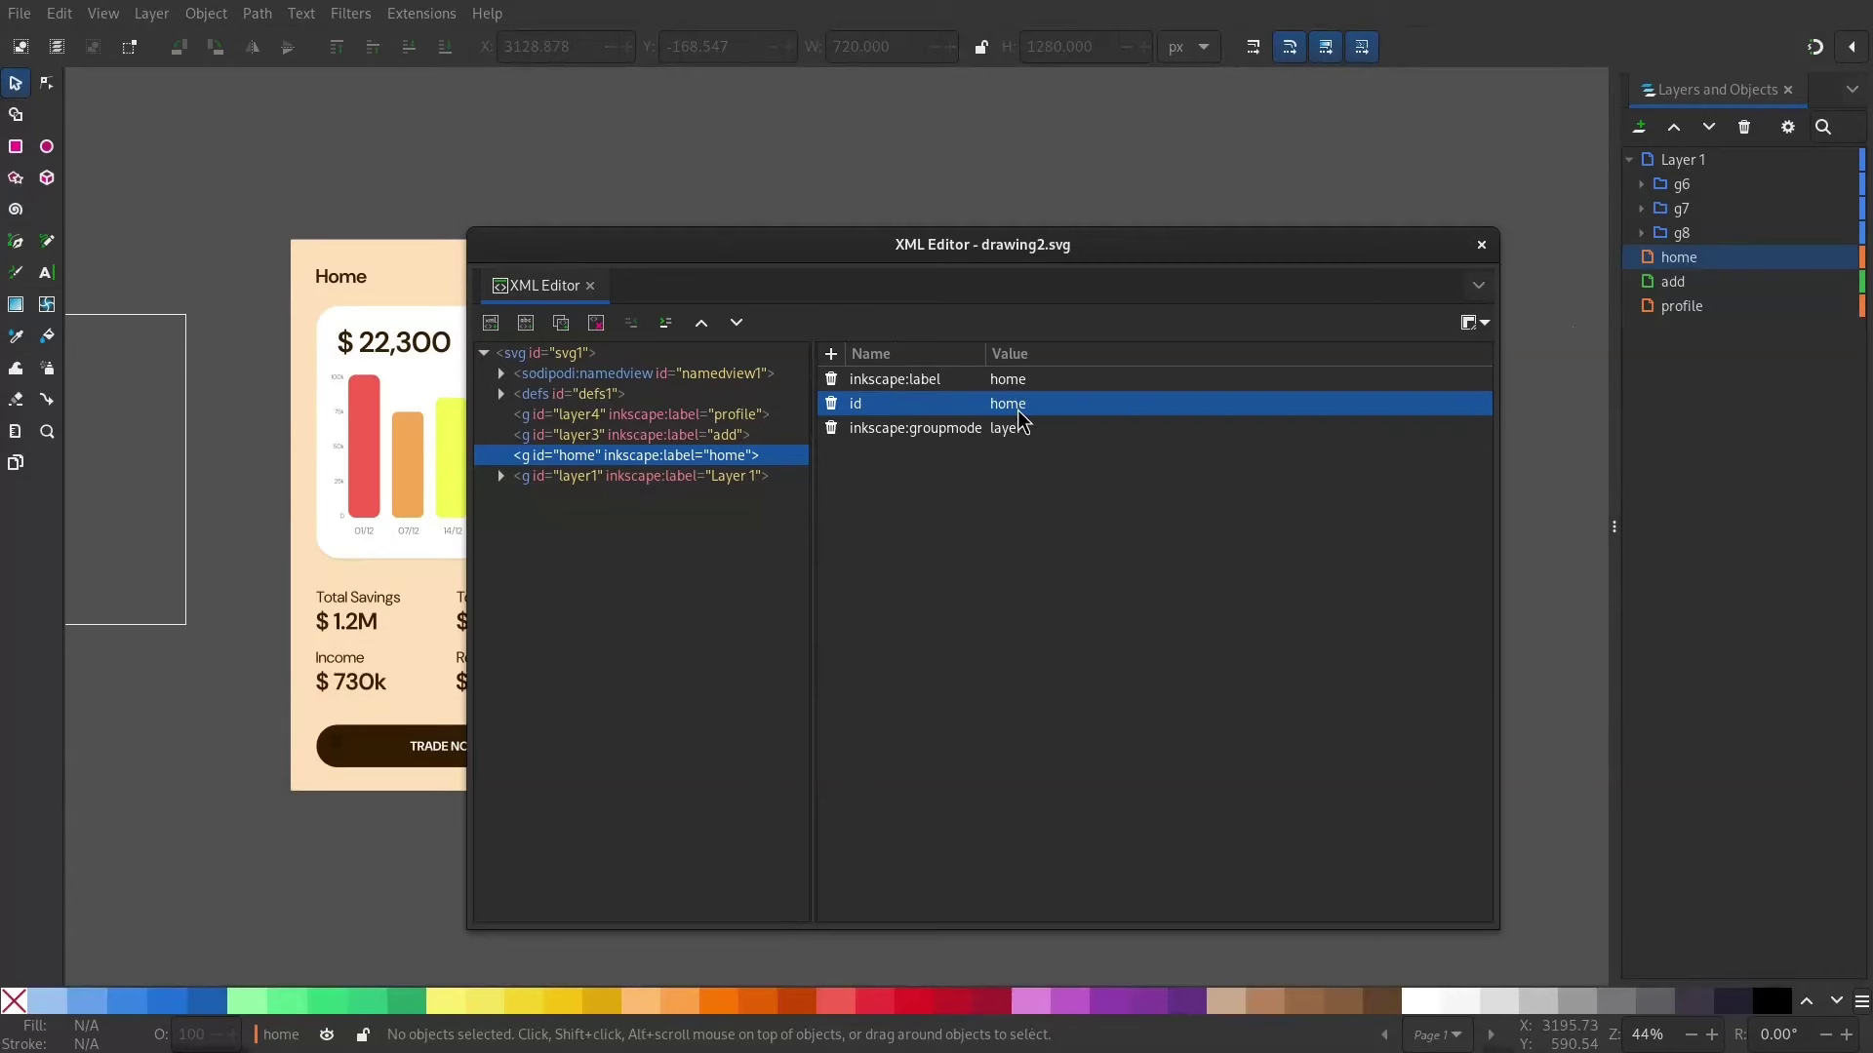
Step: Set the add and profile layers' ids to add and profile, then close the XML Editor
click(737, 436)
click(1072, 401)
text(add)
key(Return)
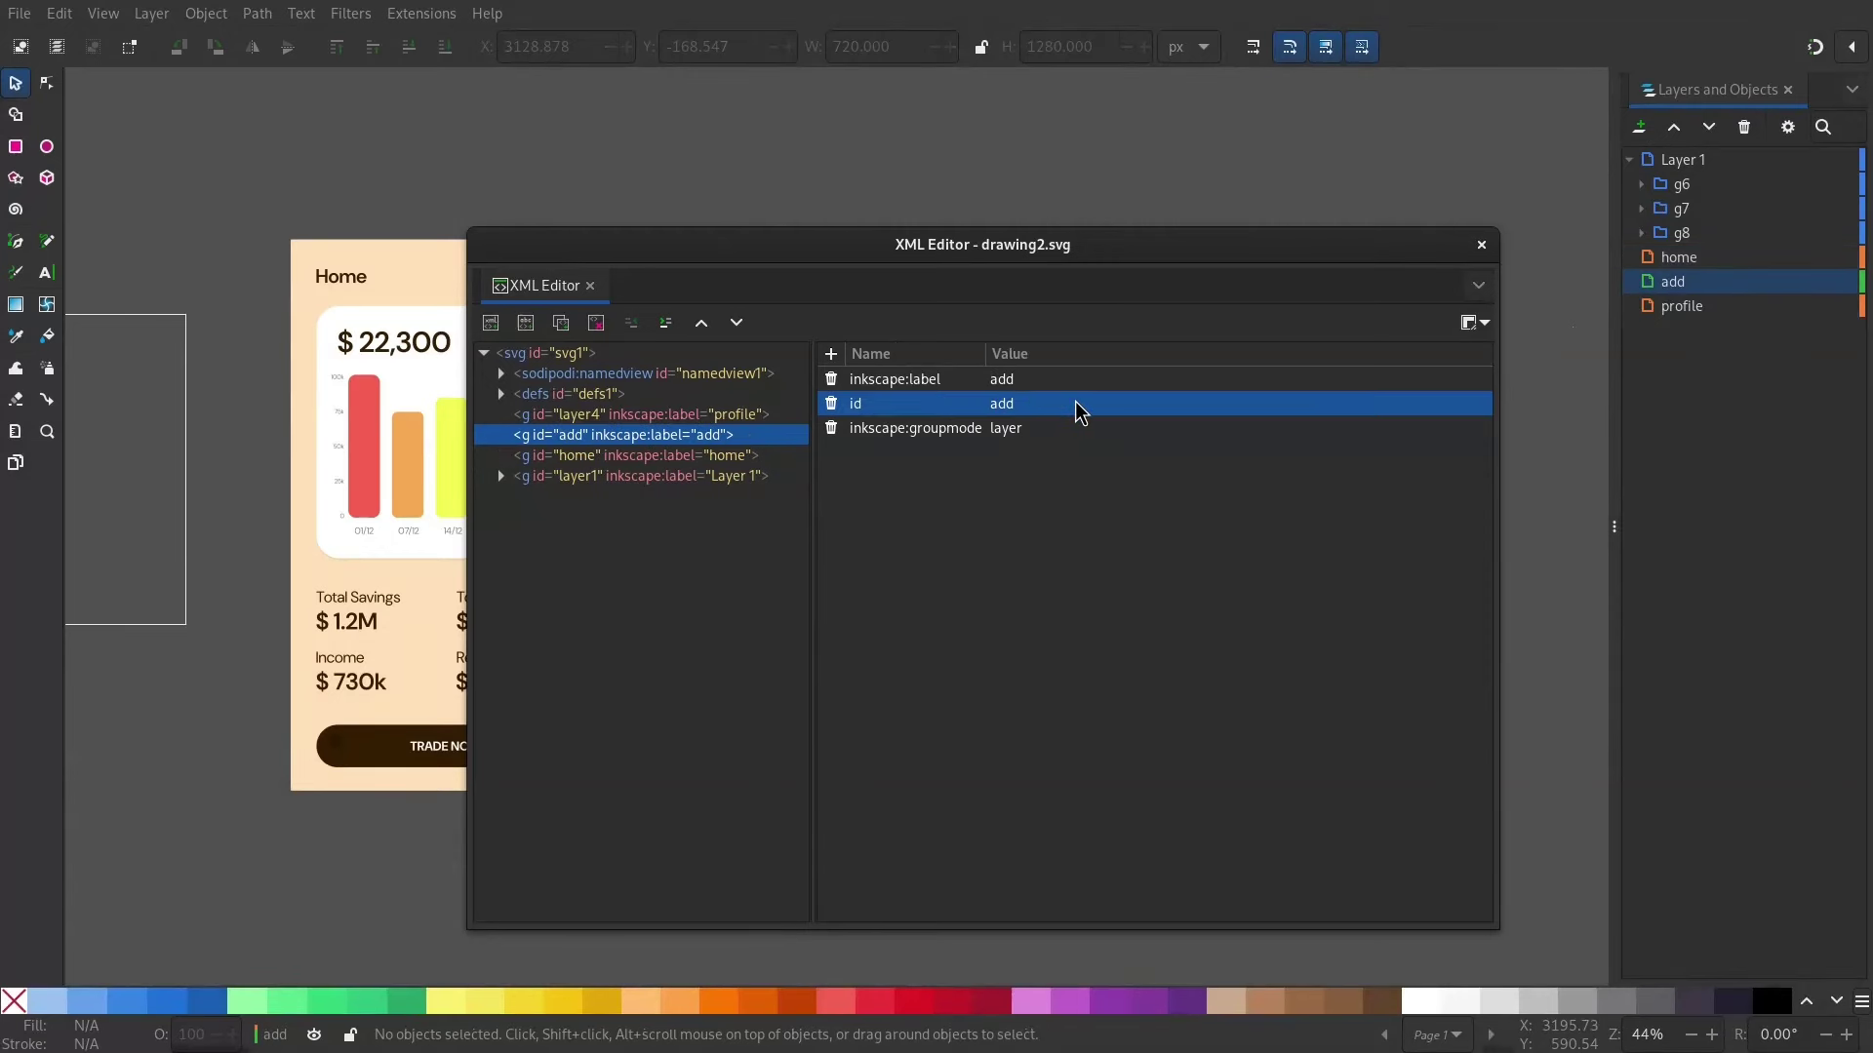
click(751, 416)
click(1059, 405)
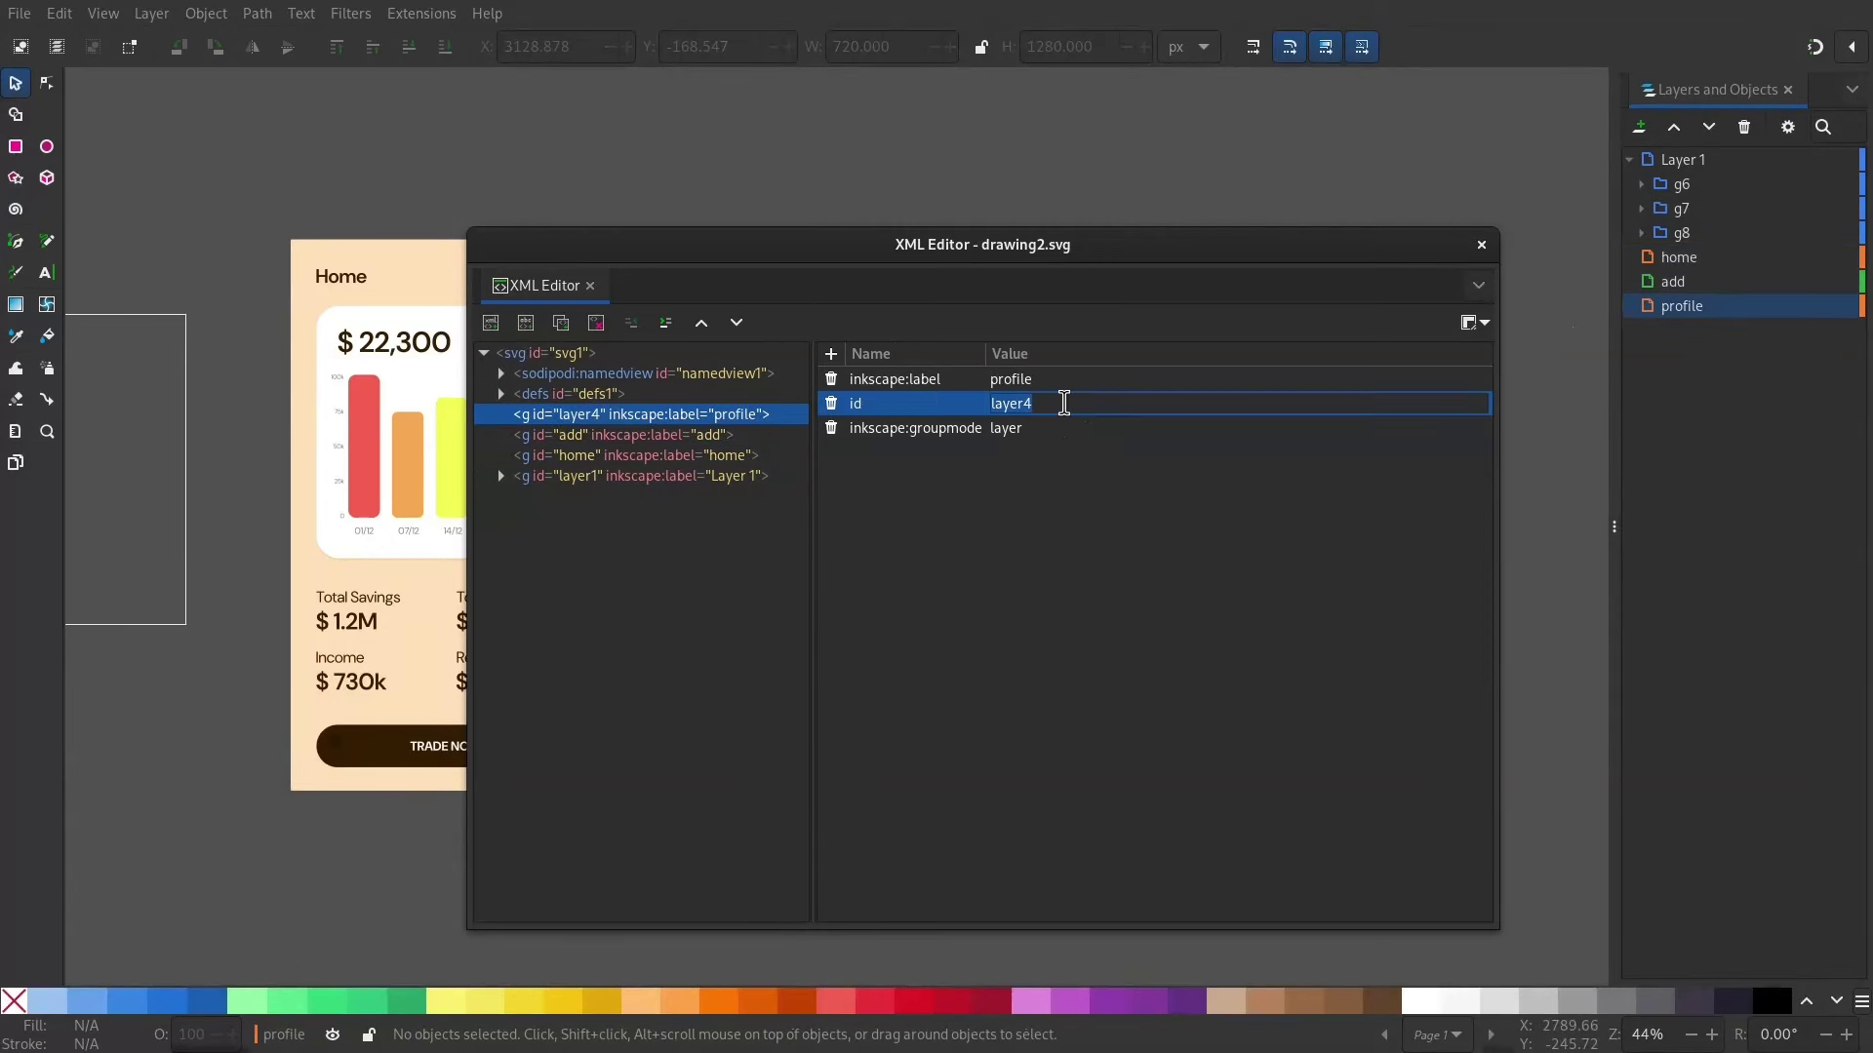
text(profile)
key(Return)
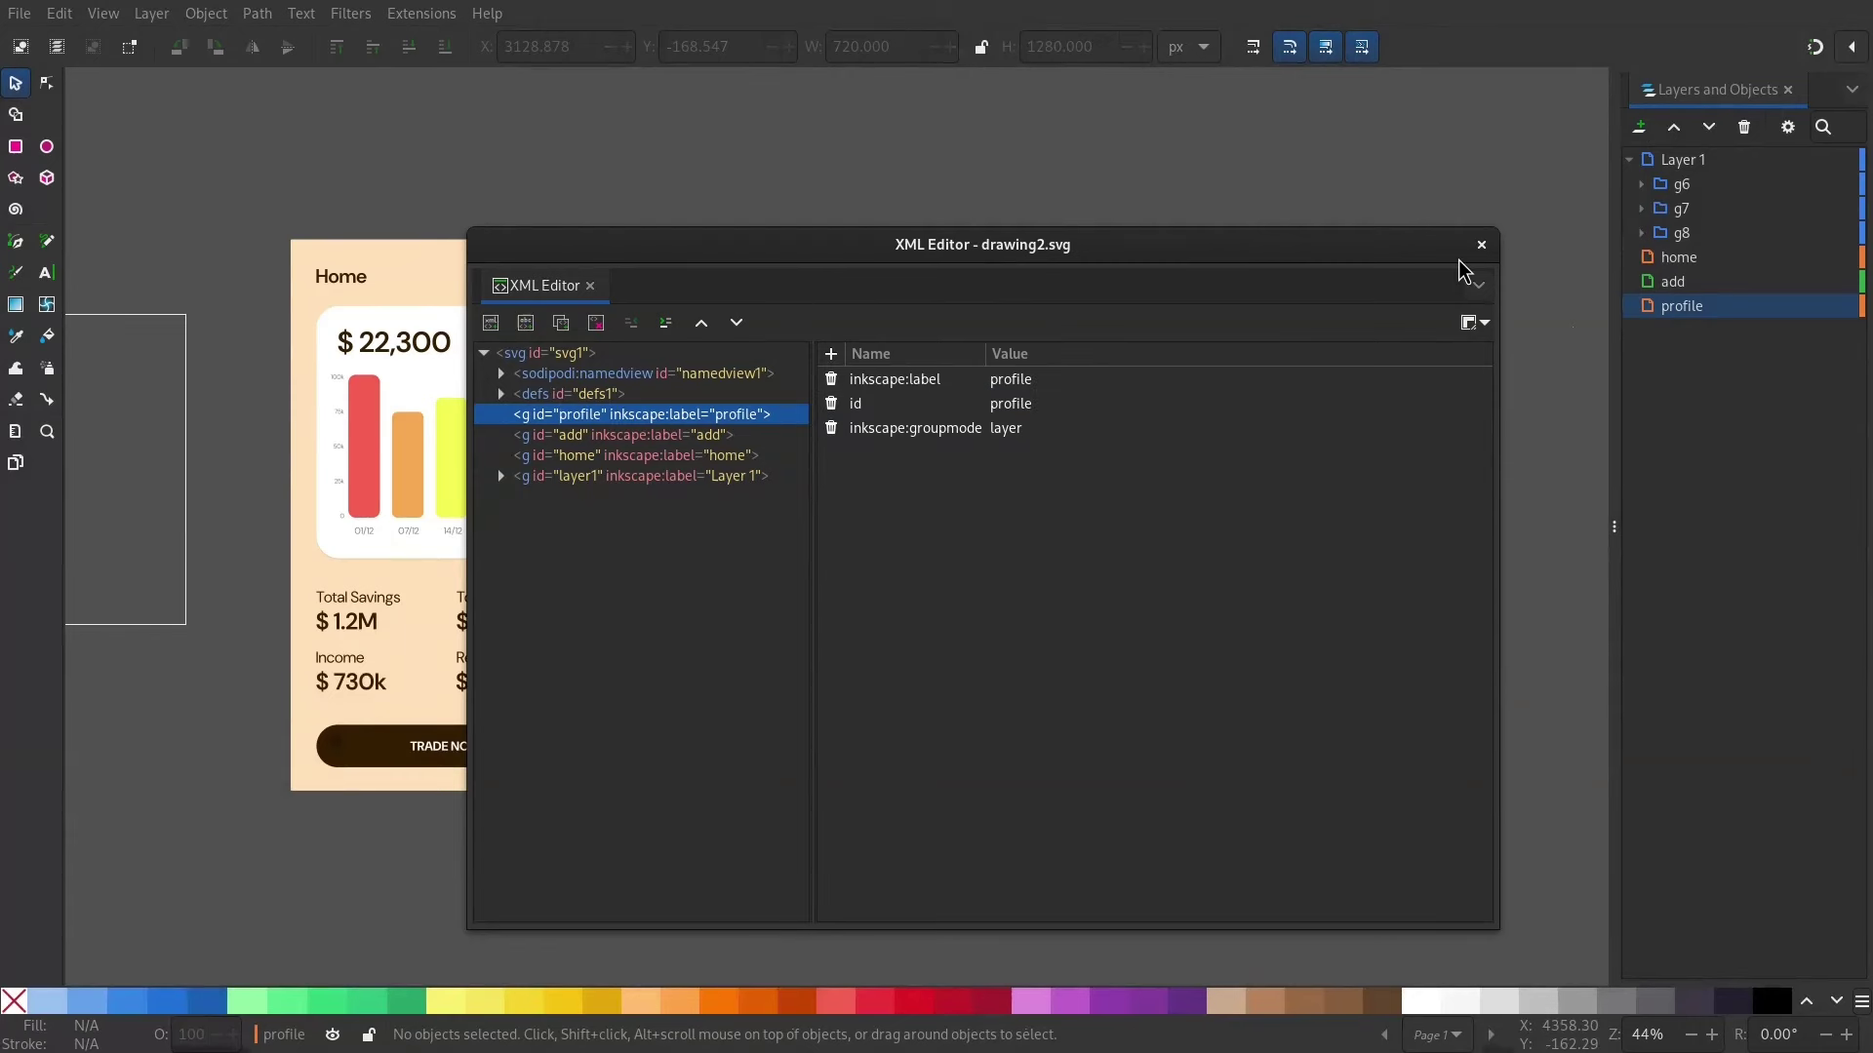
click(1482, 247)
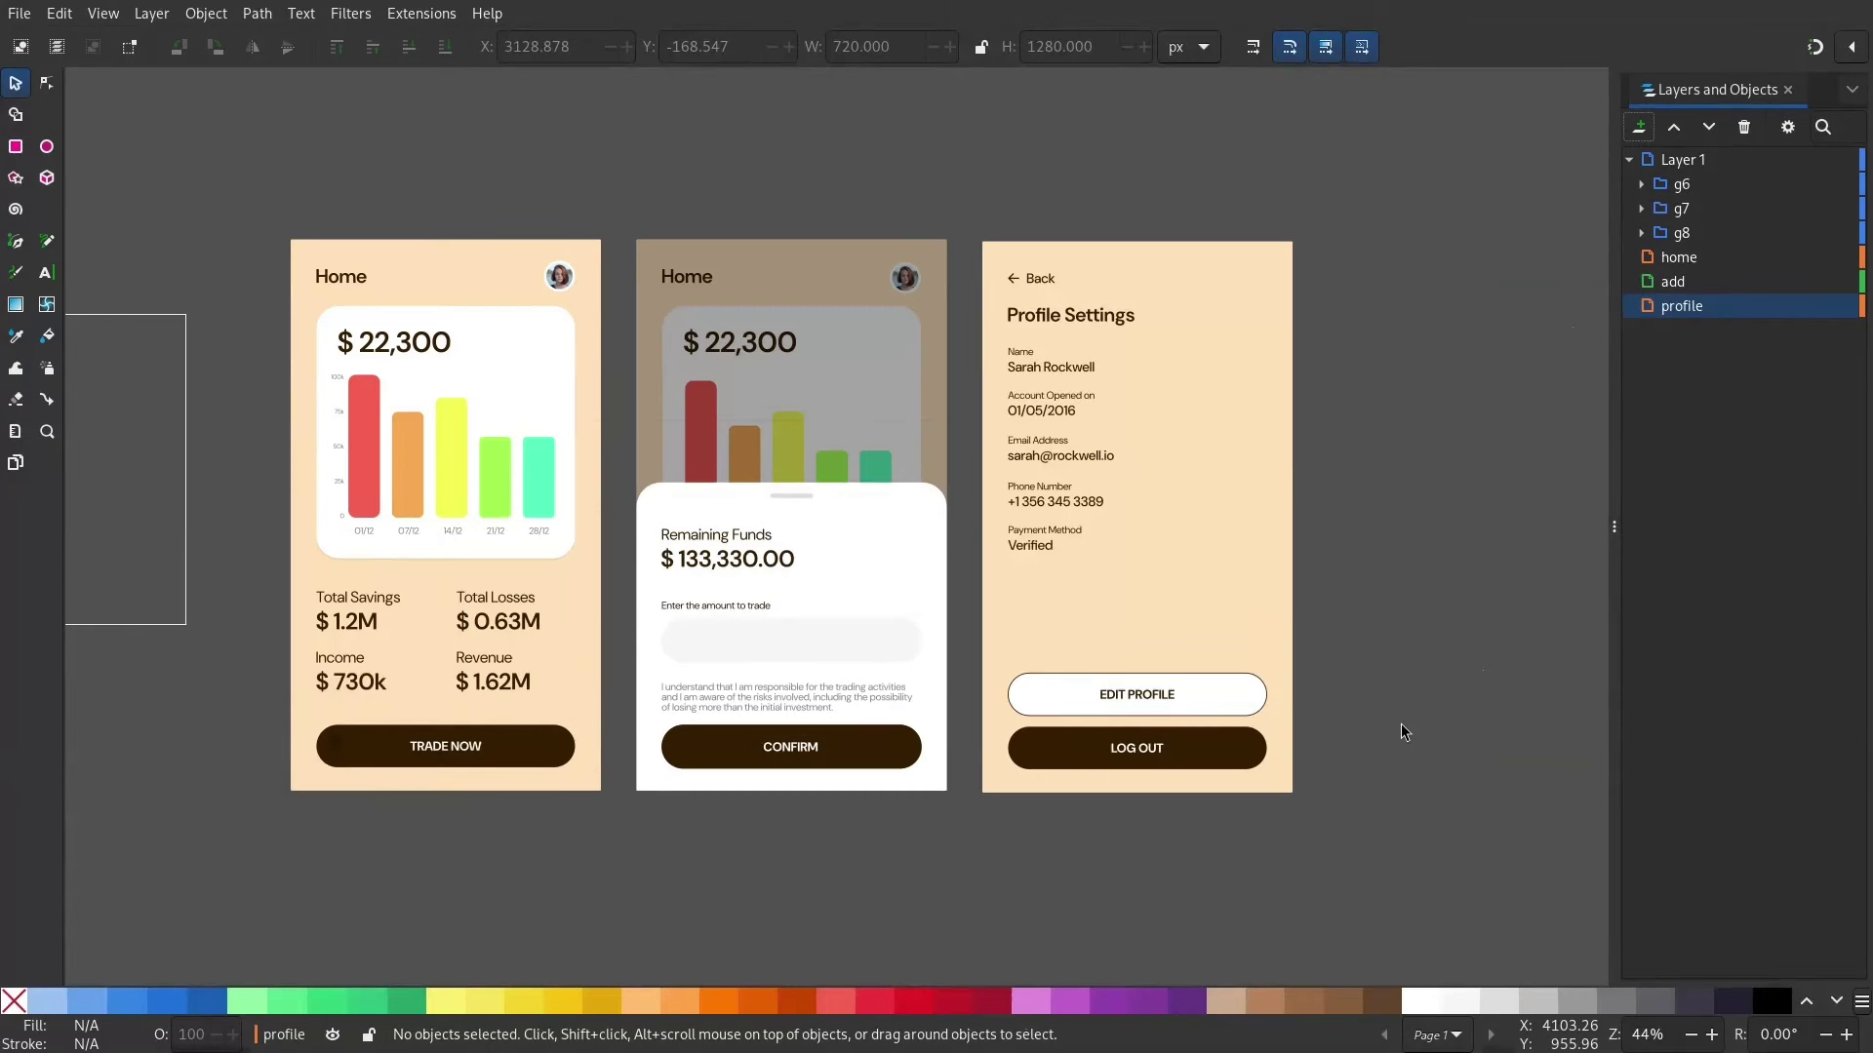
Step: Move the Home screen group to the home layer and the trade screen group to add
drag(223, 922, 618, 137)
right_click(449, 371)
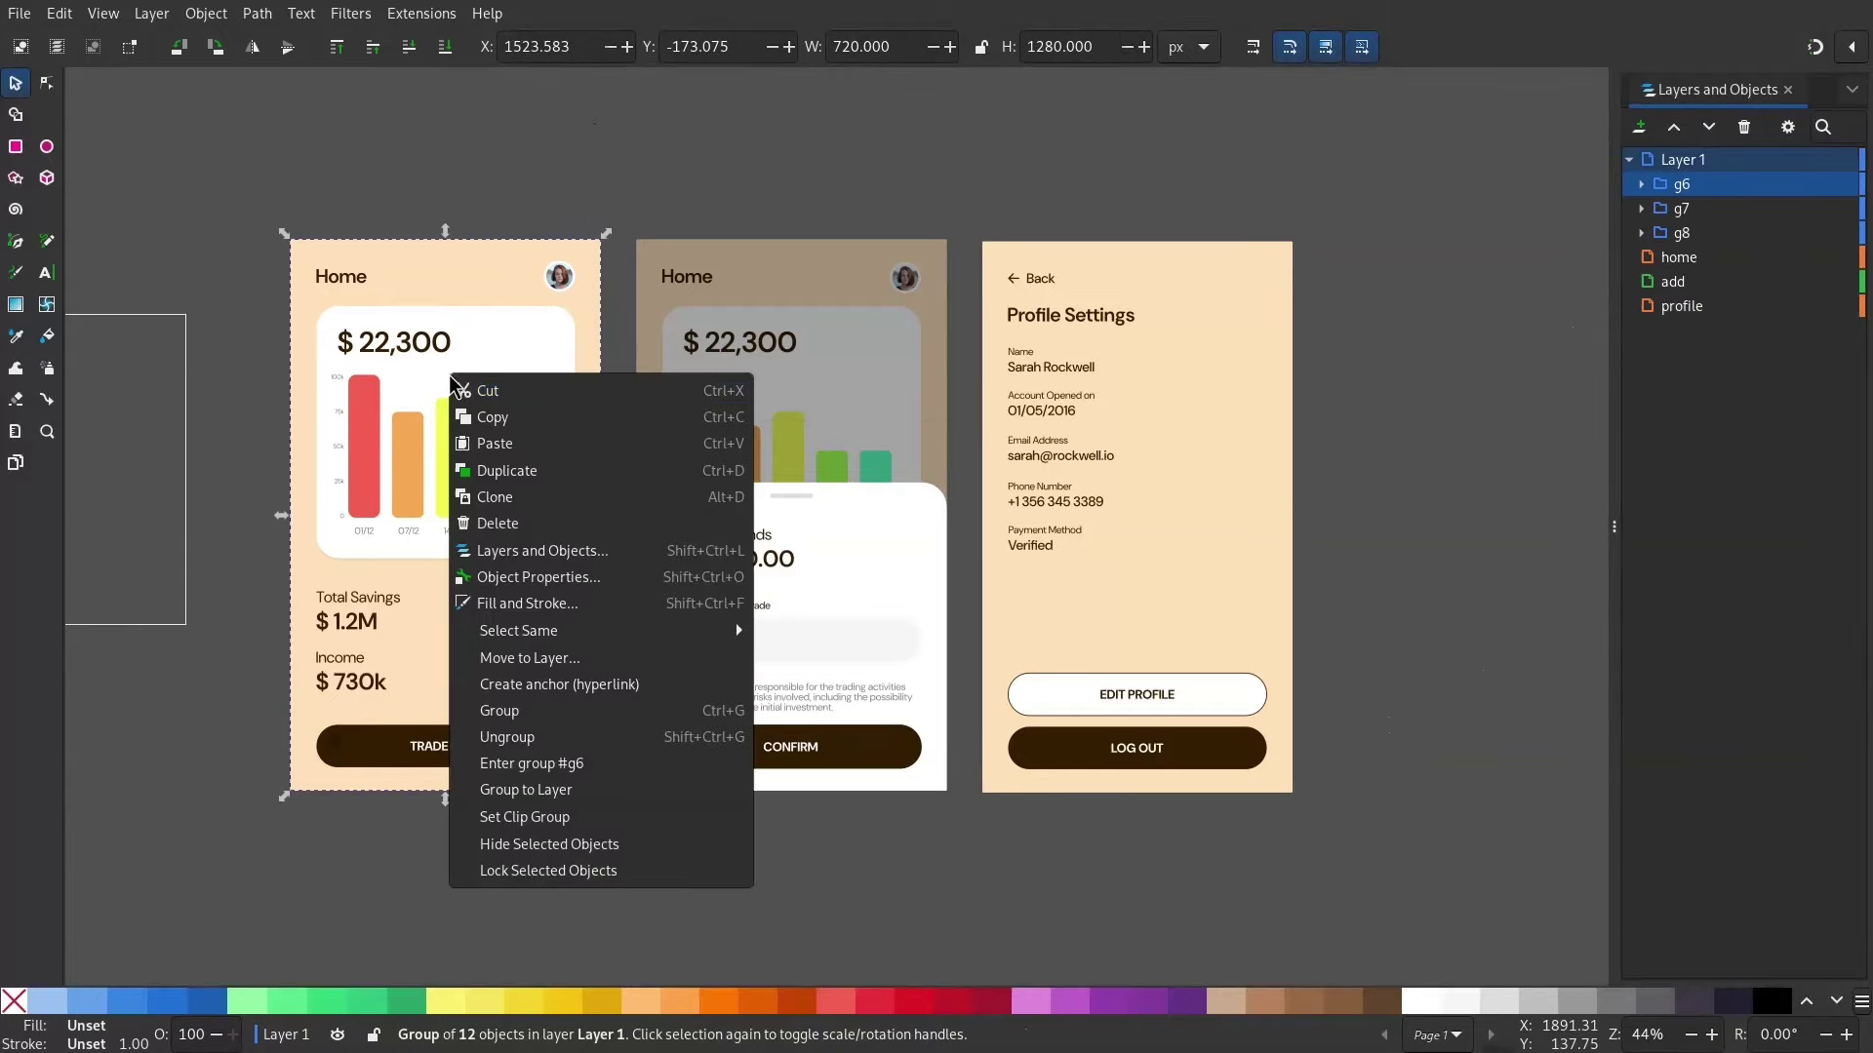
click(523, 667)
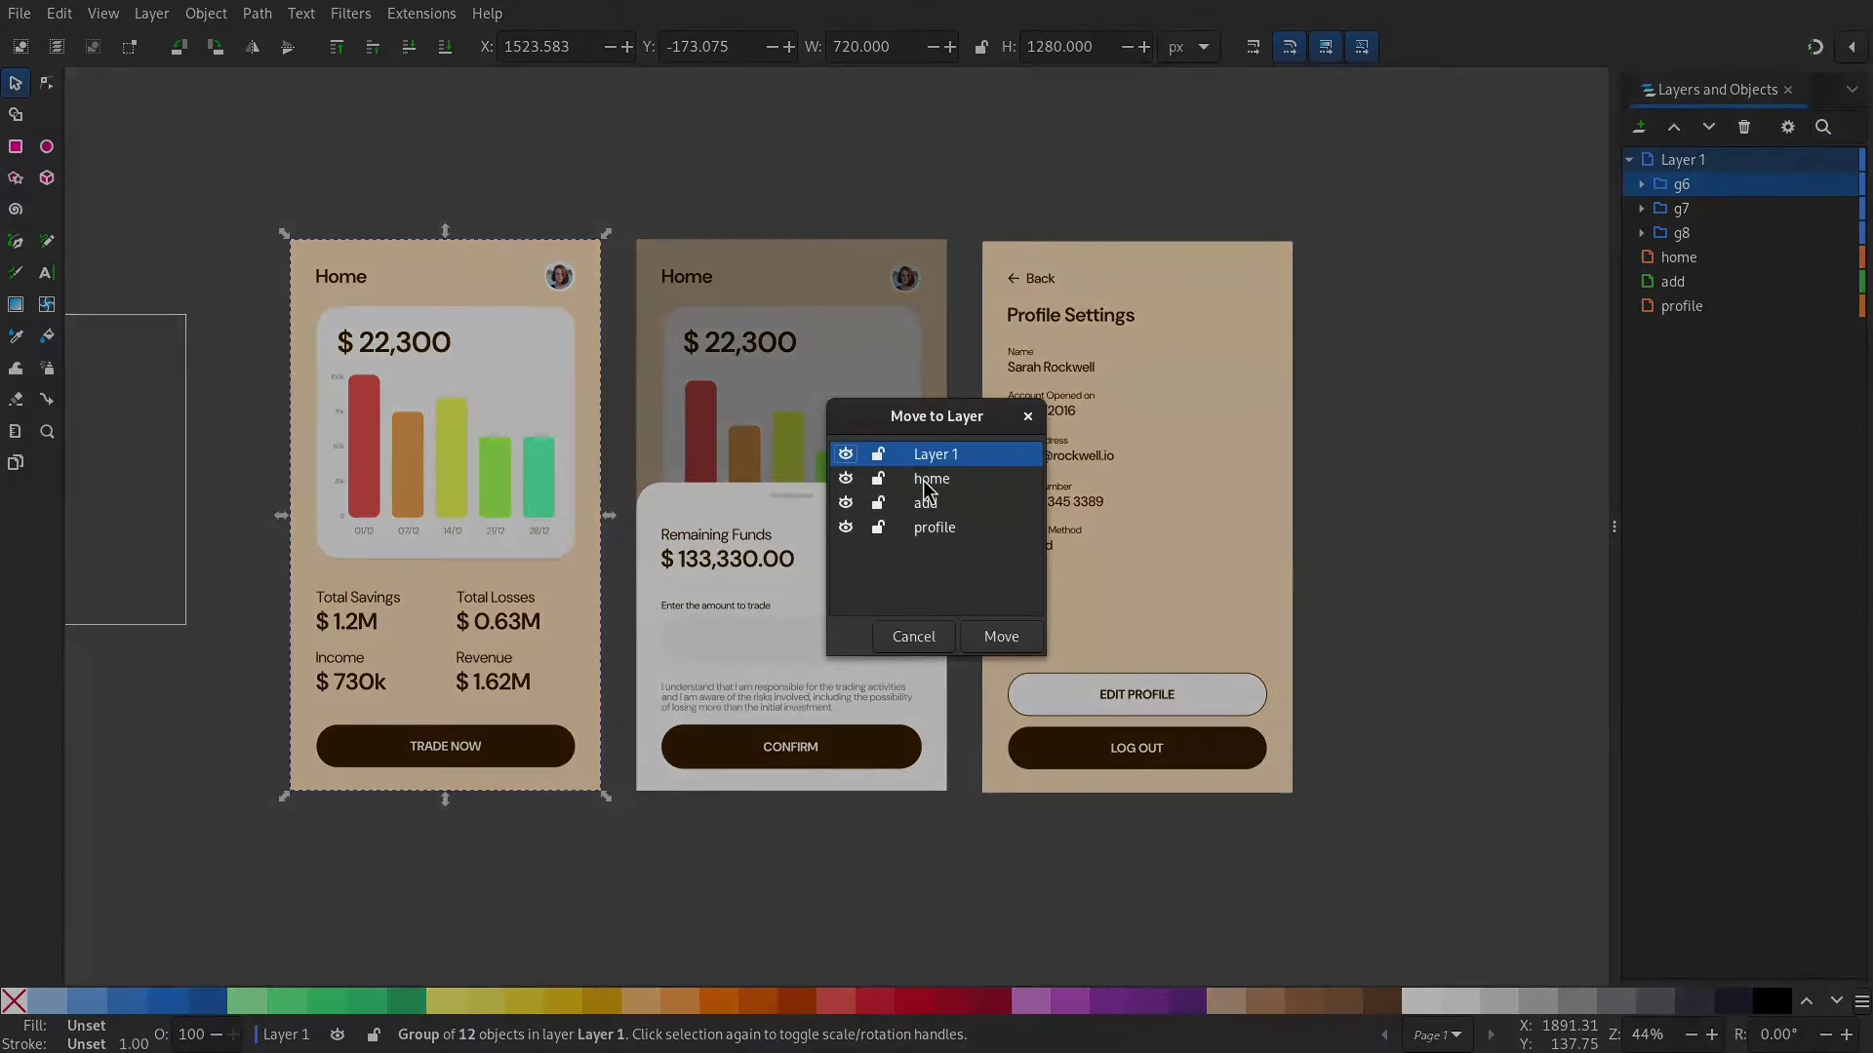
click(932, 480)
click(1000, 637)
right_click(829, 447)
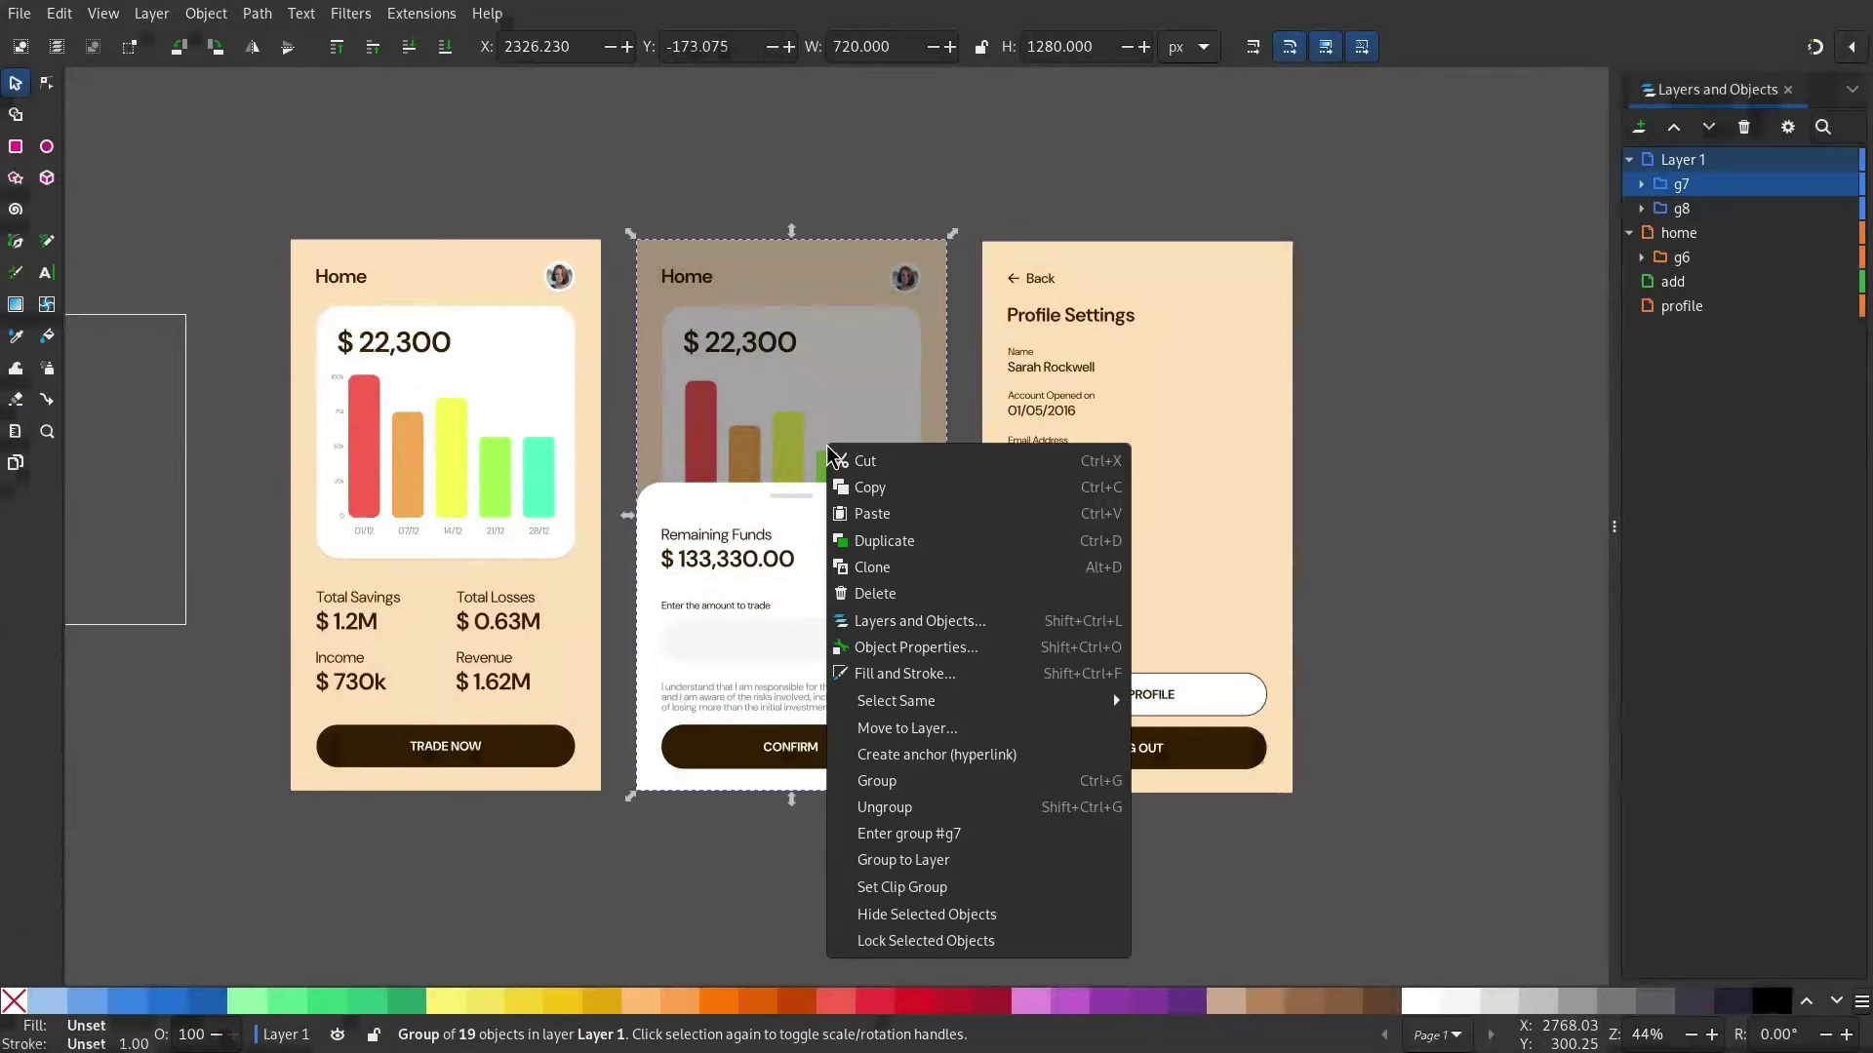
click(907, 728)
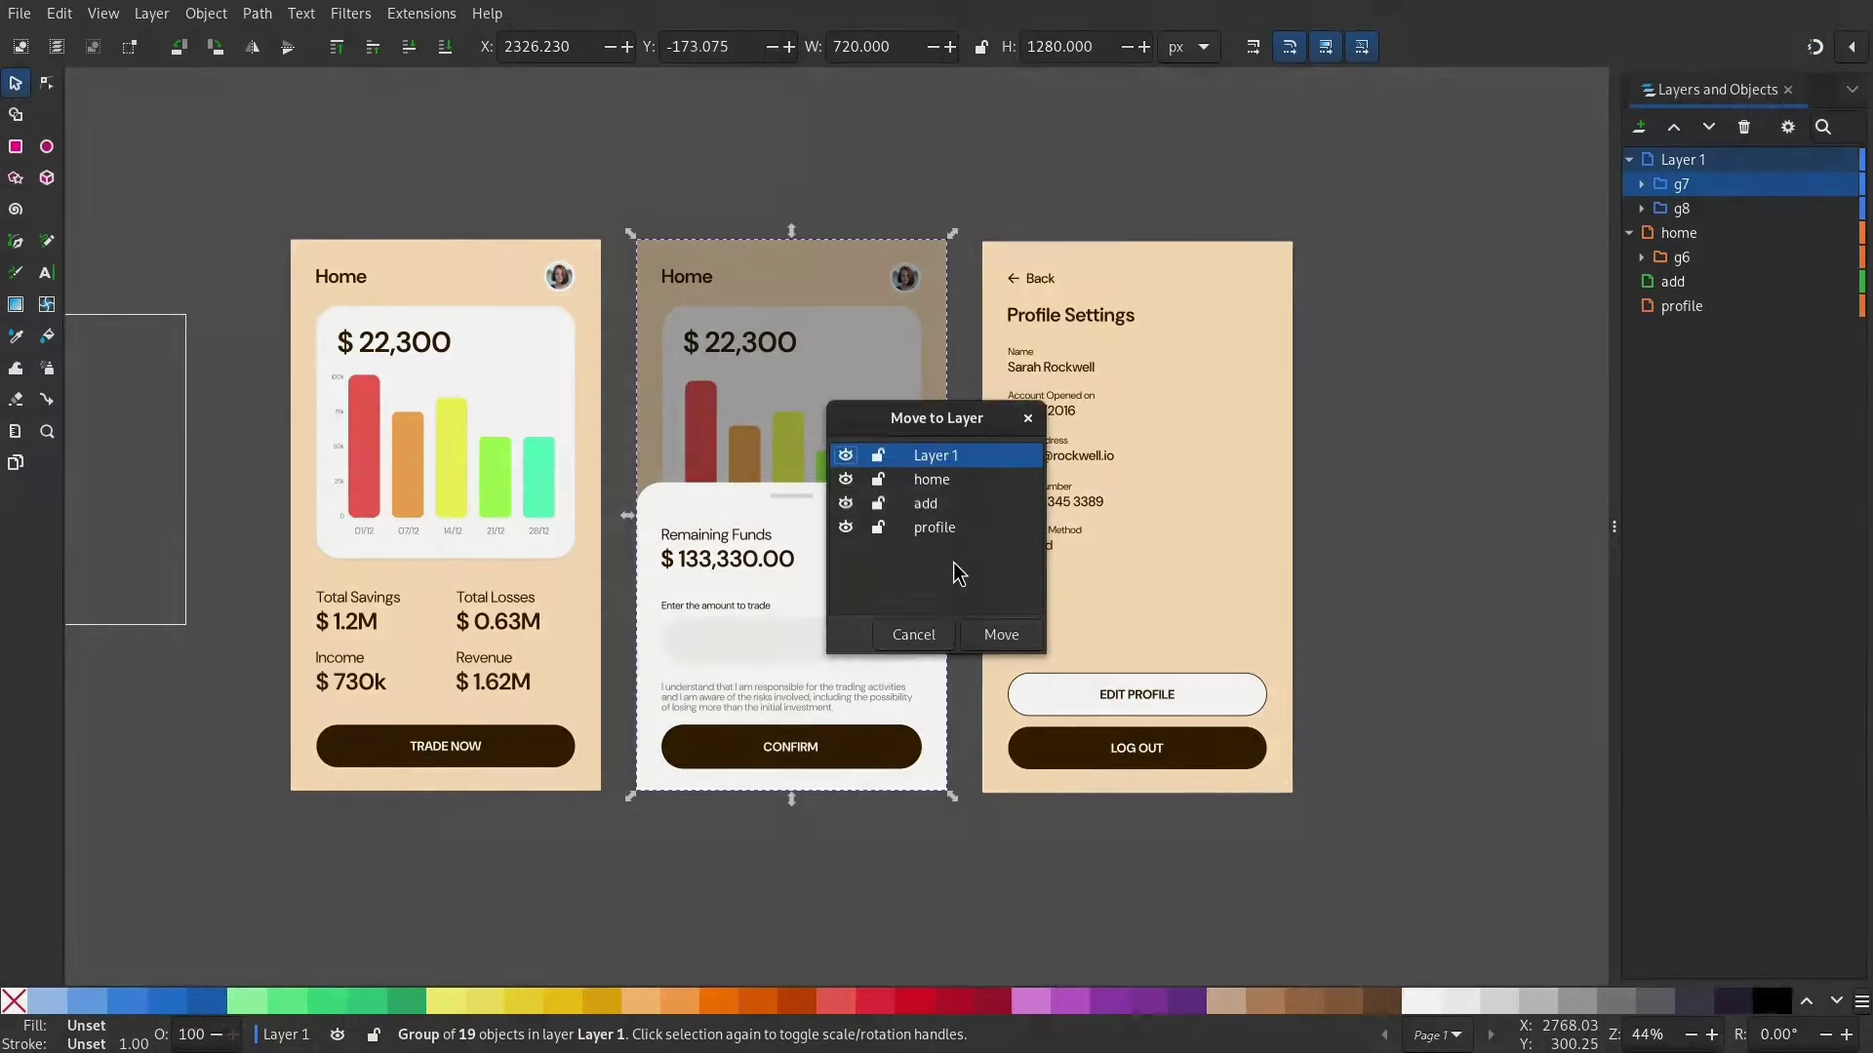
click(936, 503)
click(1000, 636)
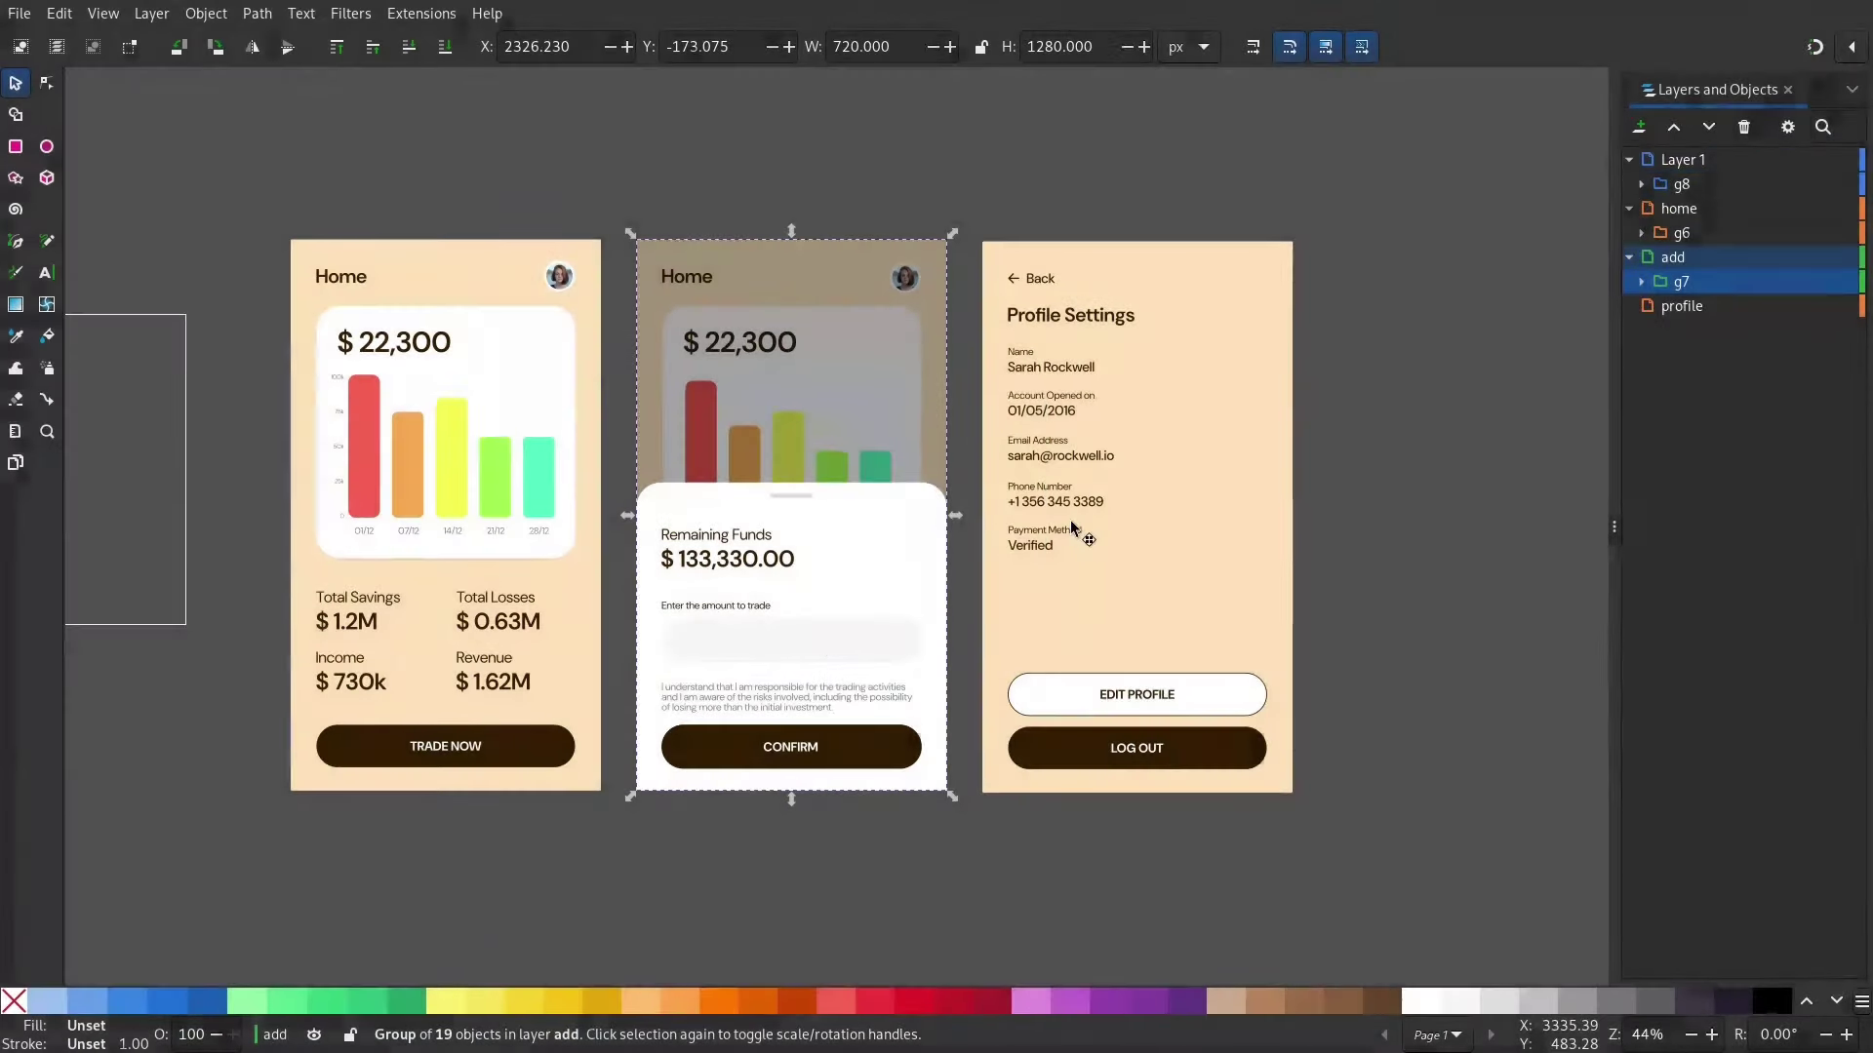
Step: Move the Profile Settings group to the profile layer and delete the empty Layer 1
right_click(1112, 460)
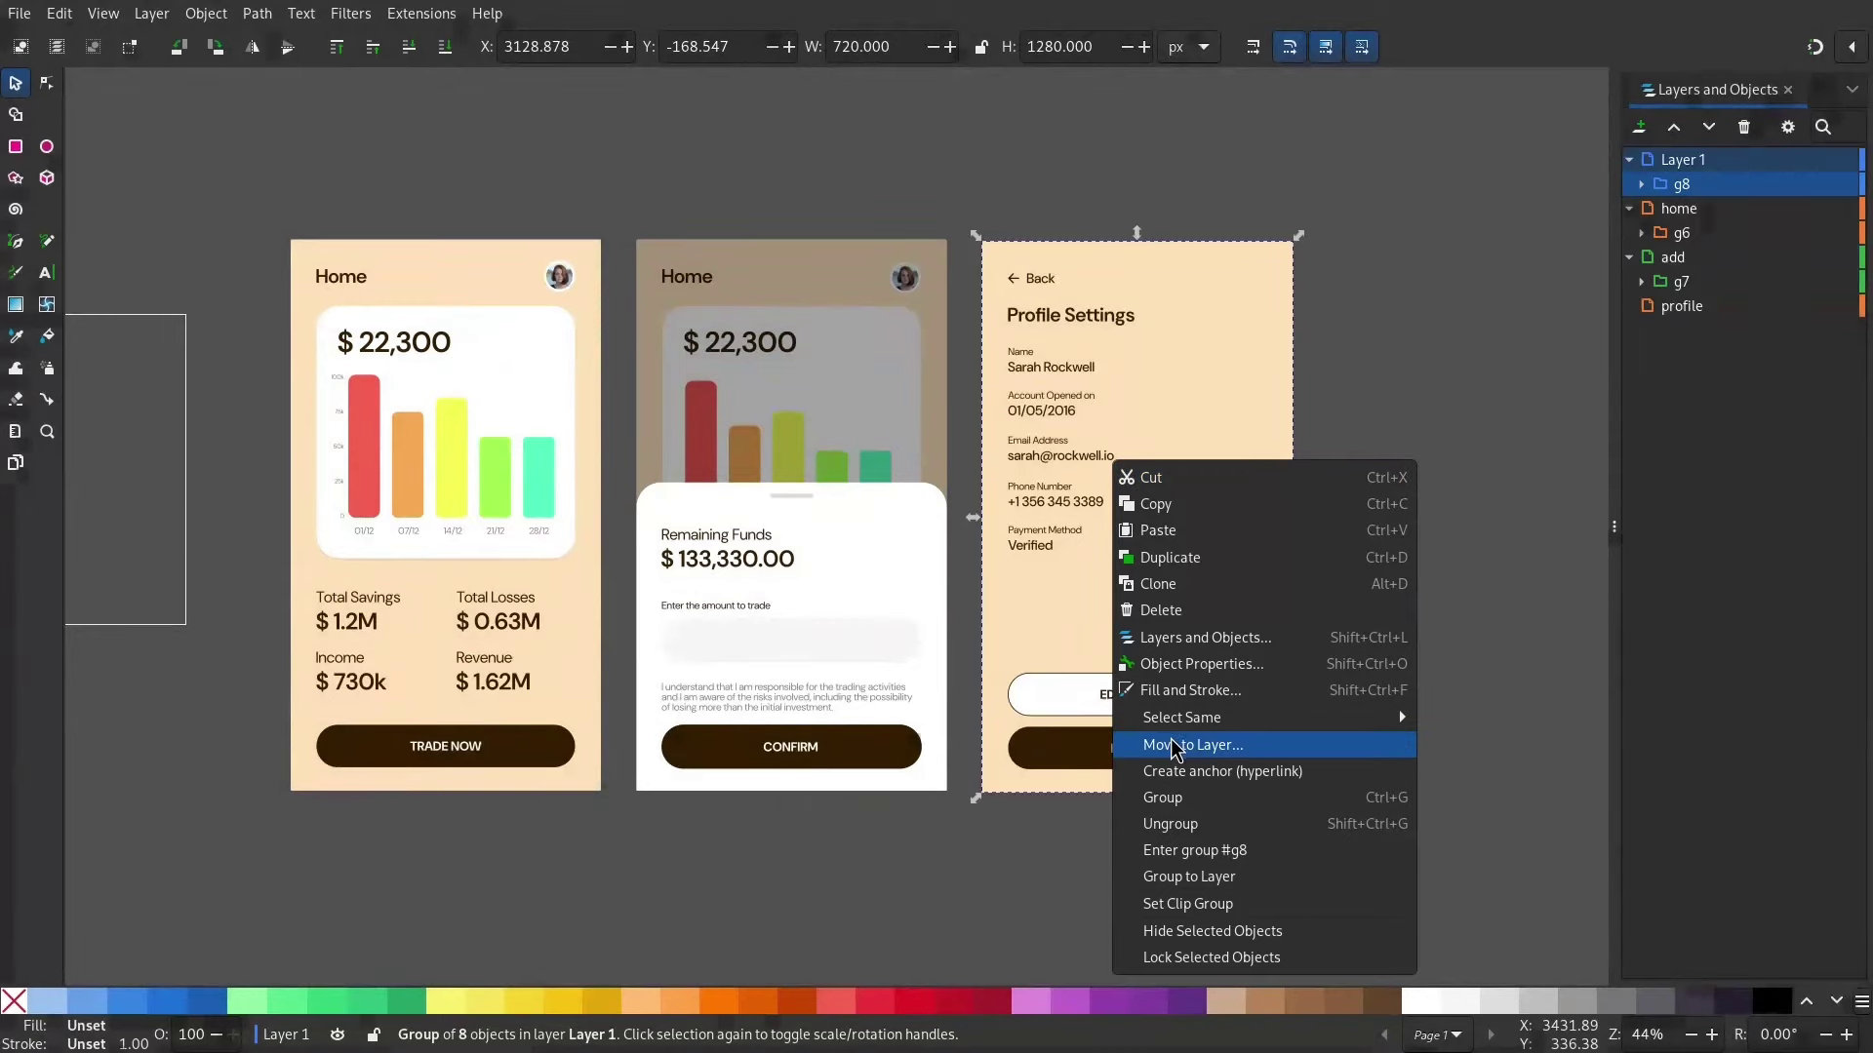
click(1173, 746)
click(931, 528)
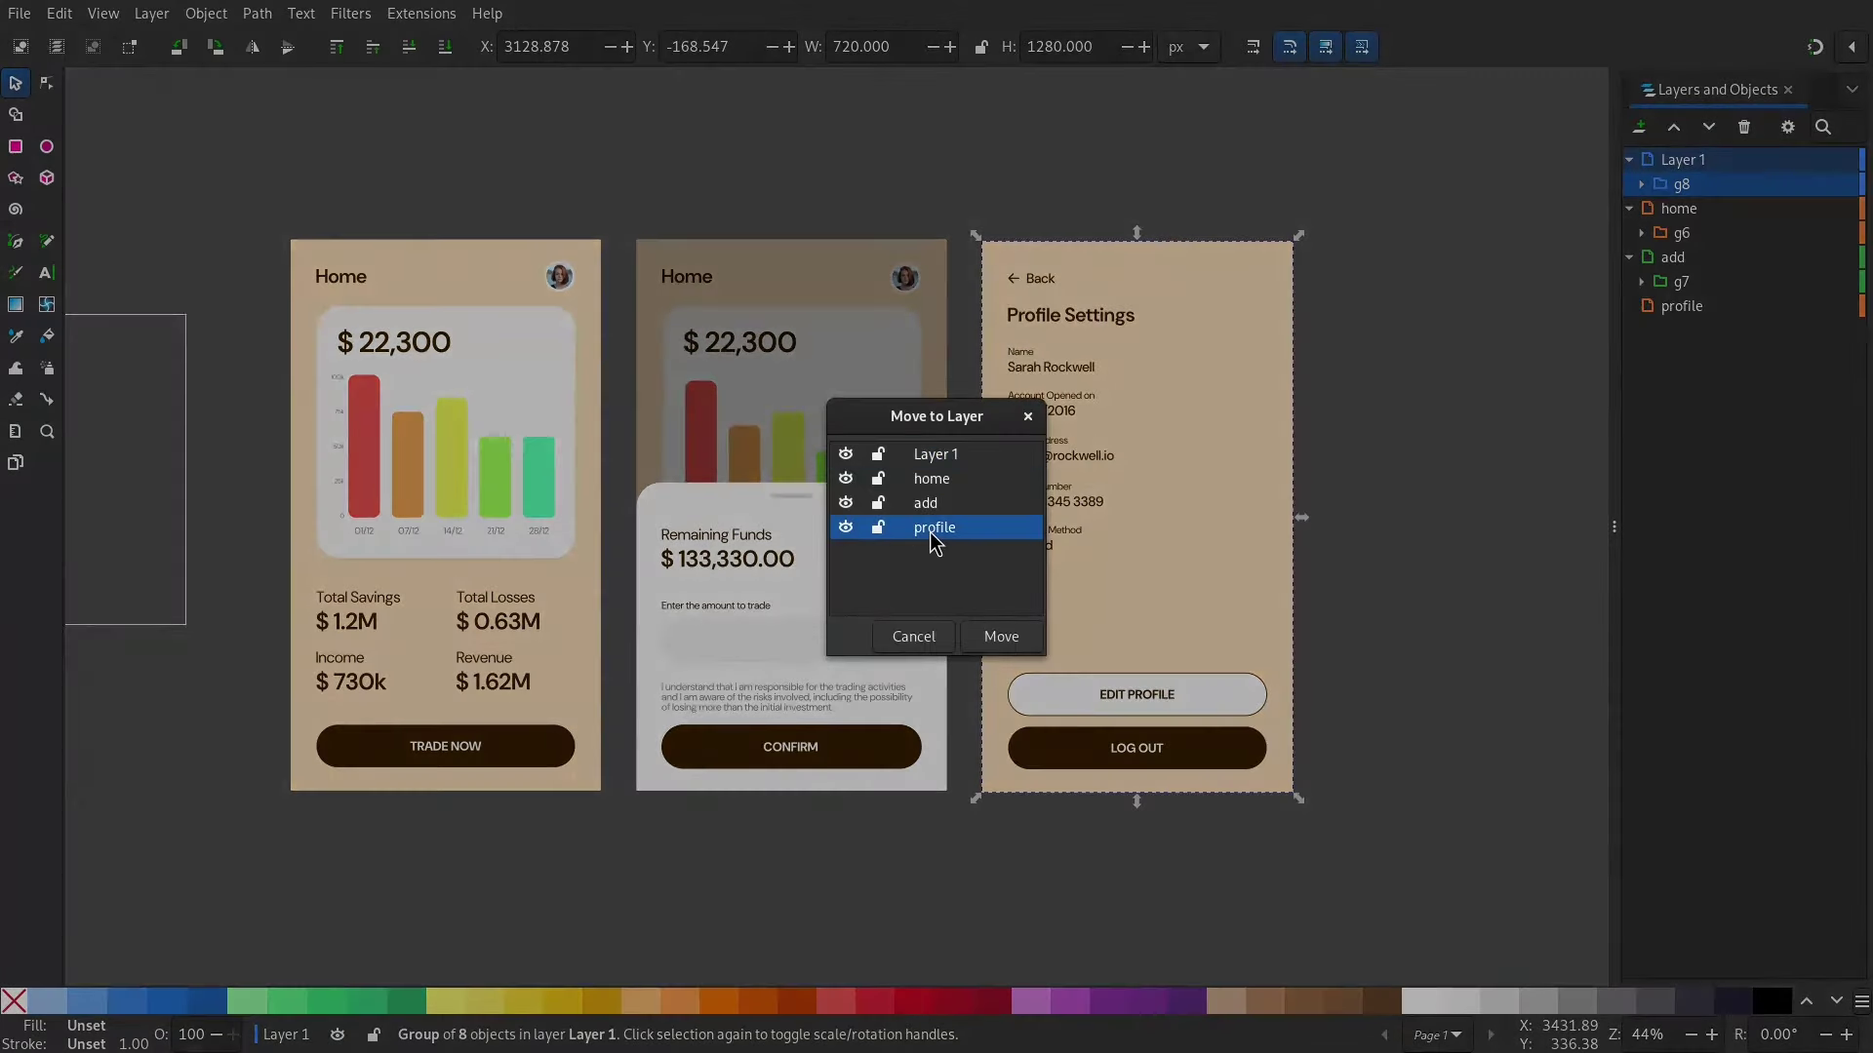
click(1005, 637)
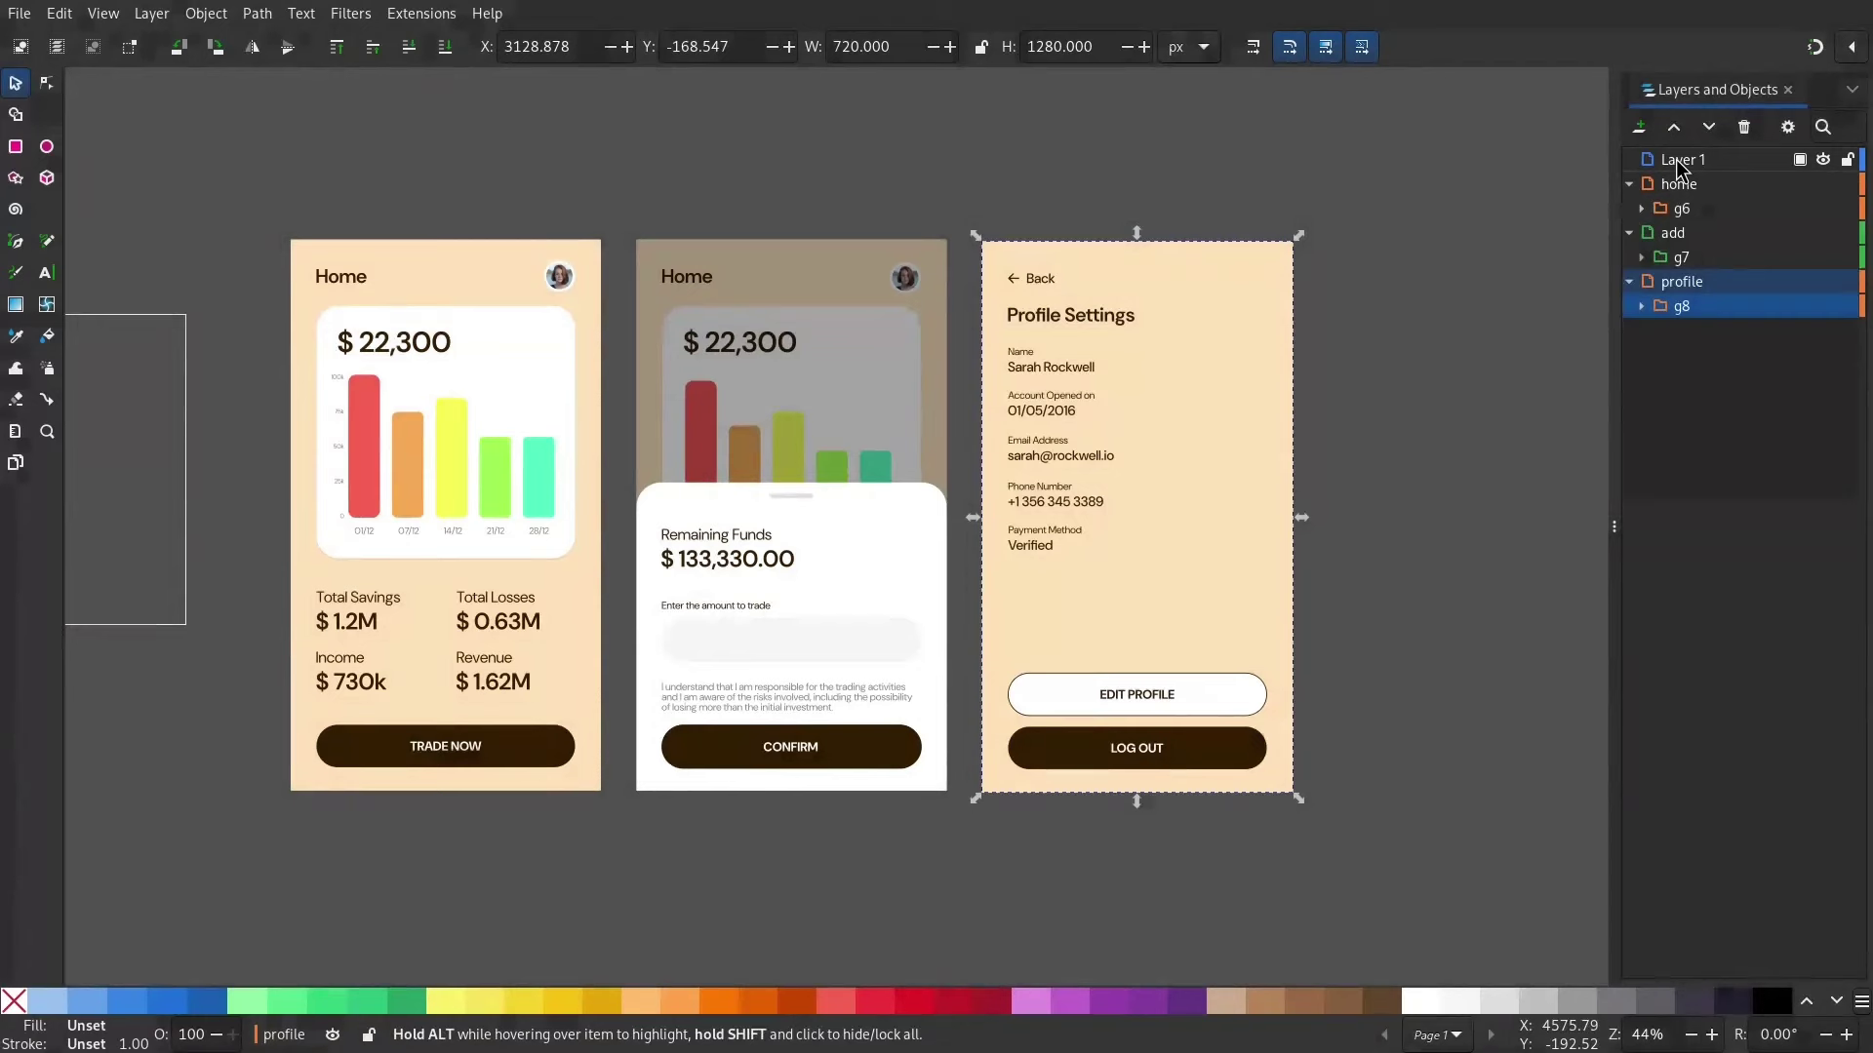
click(1675, 160)
key(Delete)
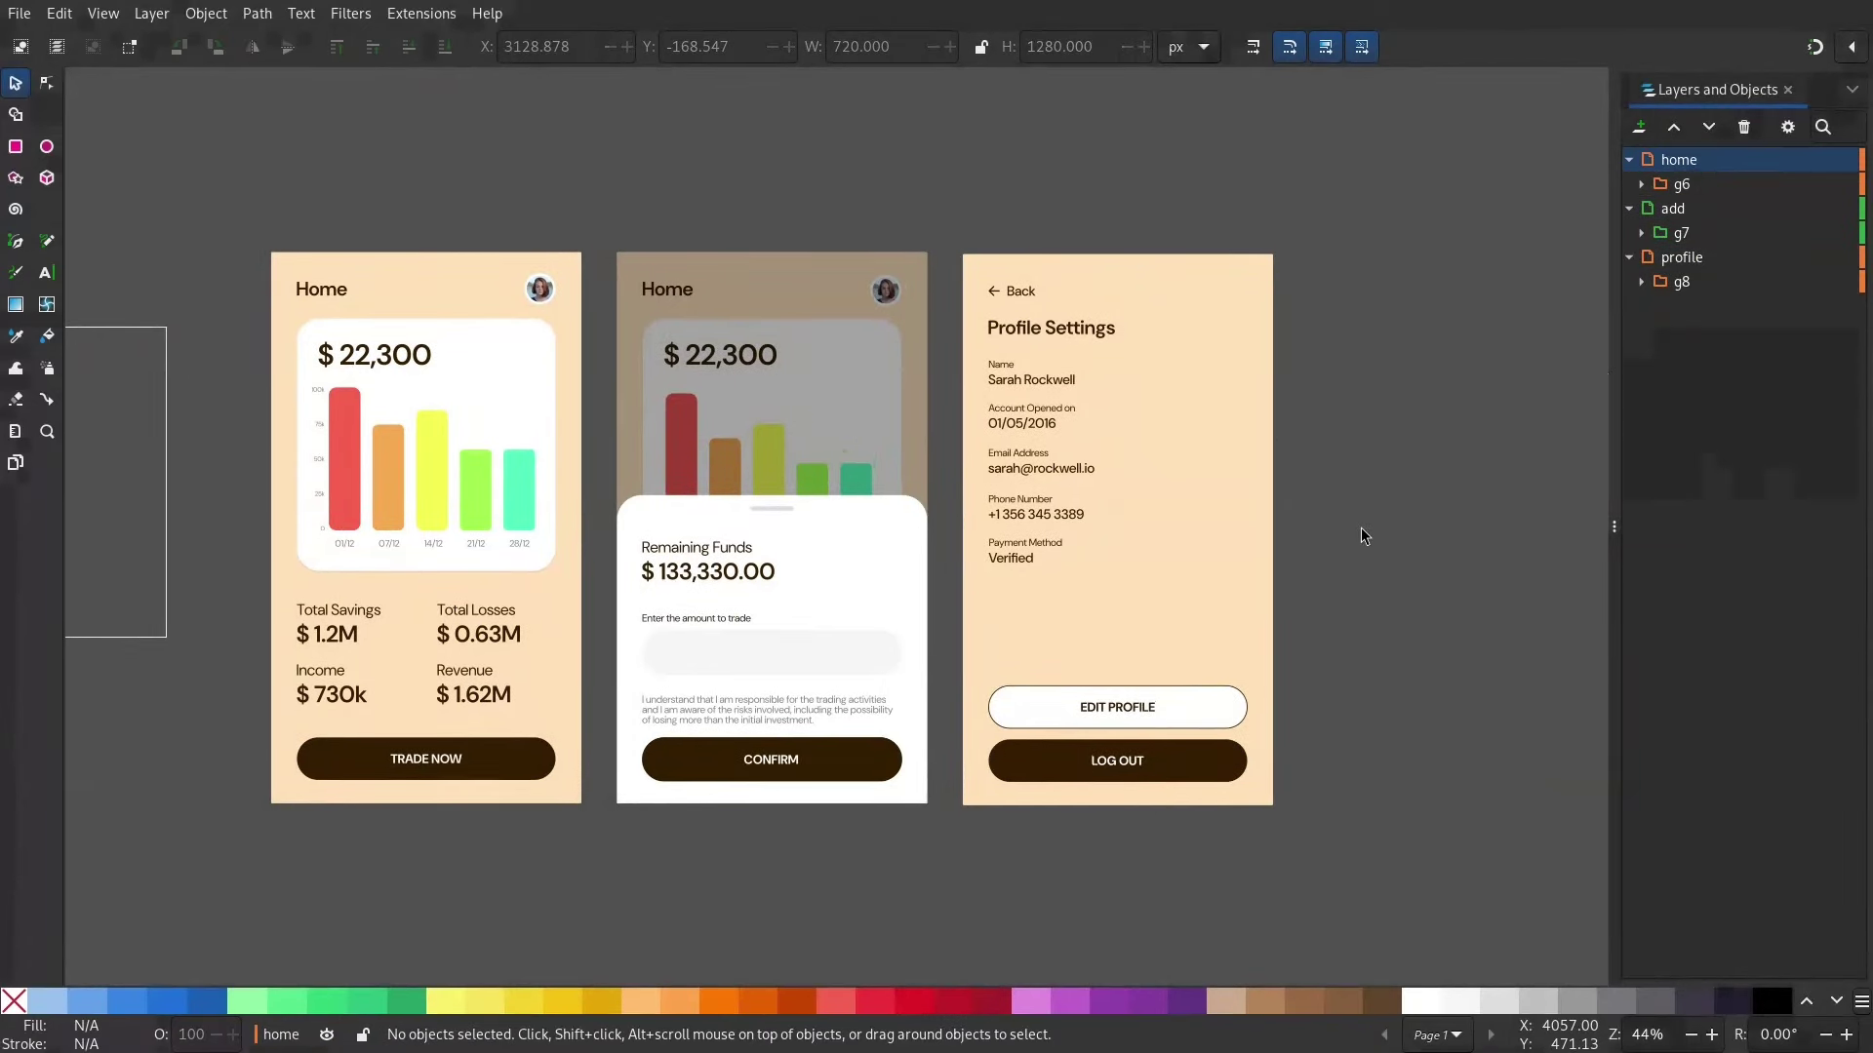
Step: Add embedded script script8 in Document Properties > Scripting and place the cursor in its empty Content
scroll(1414, 522, left, 2)
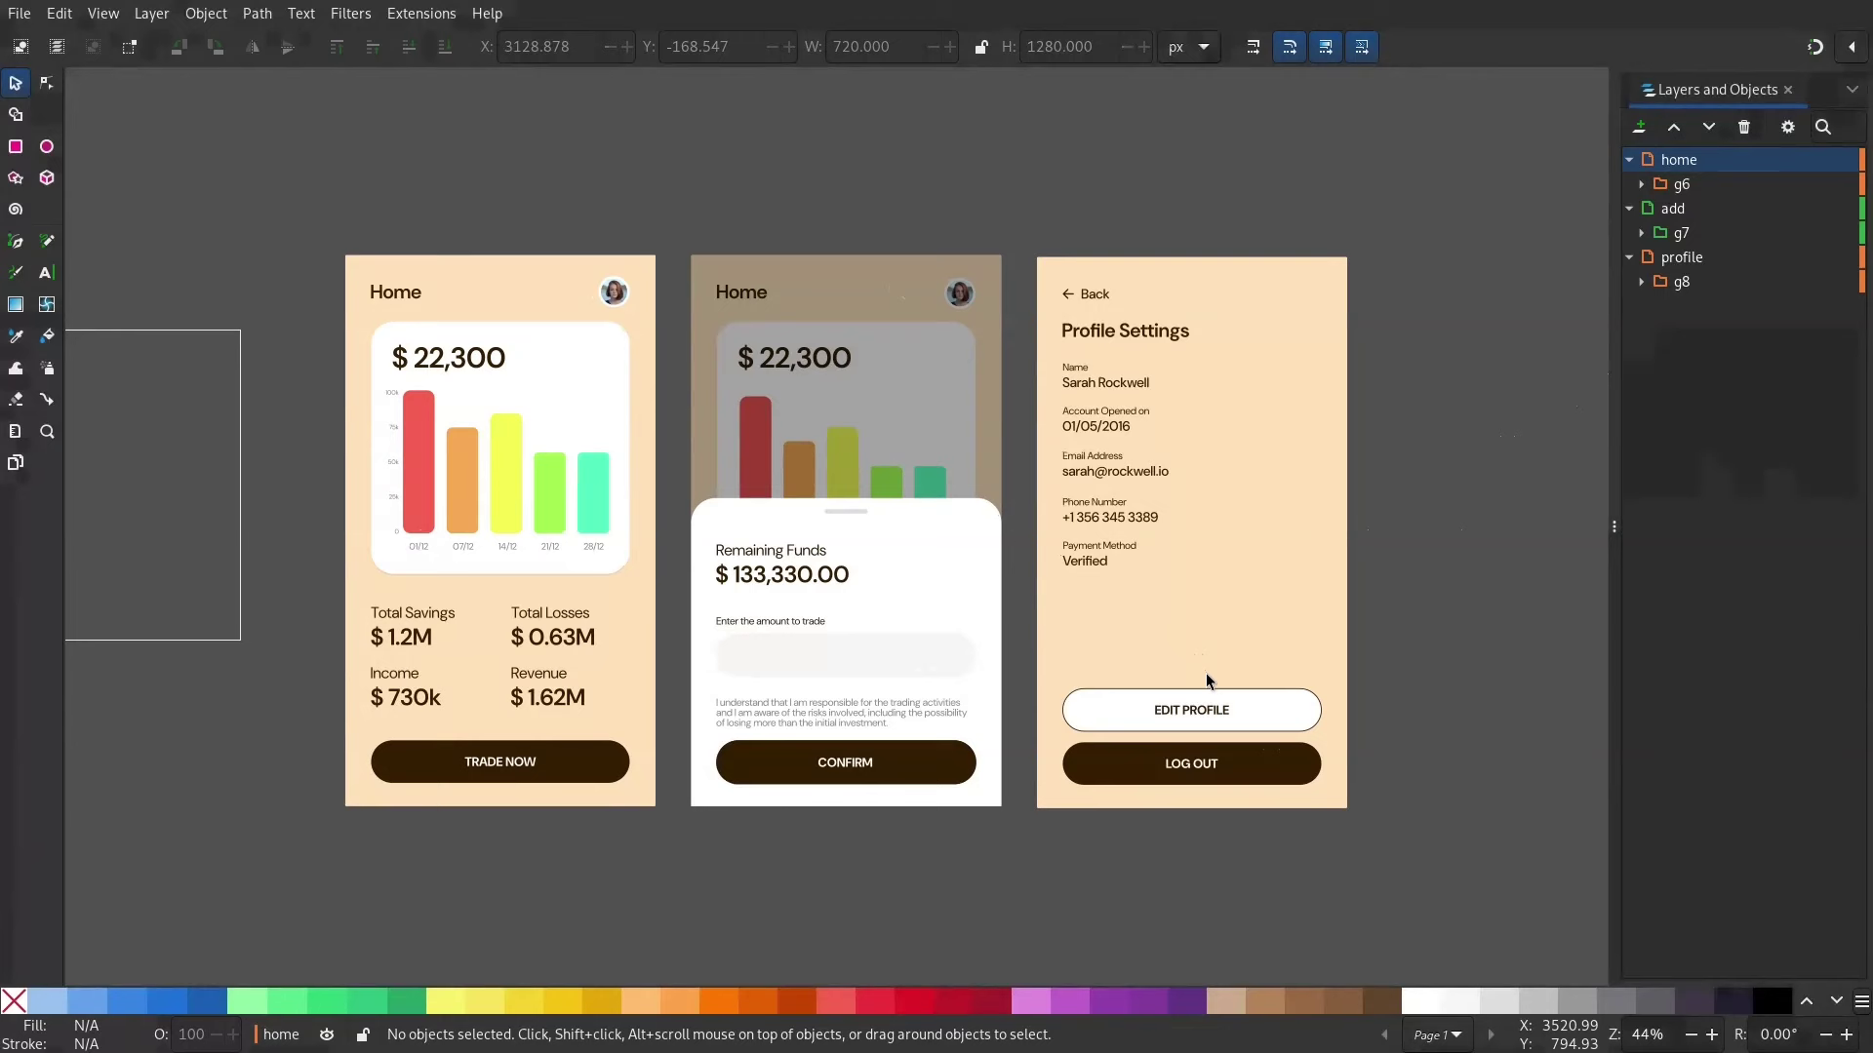
click(19, 14)
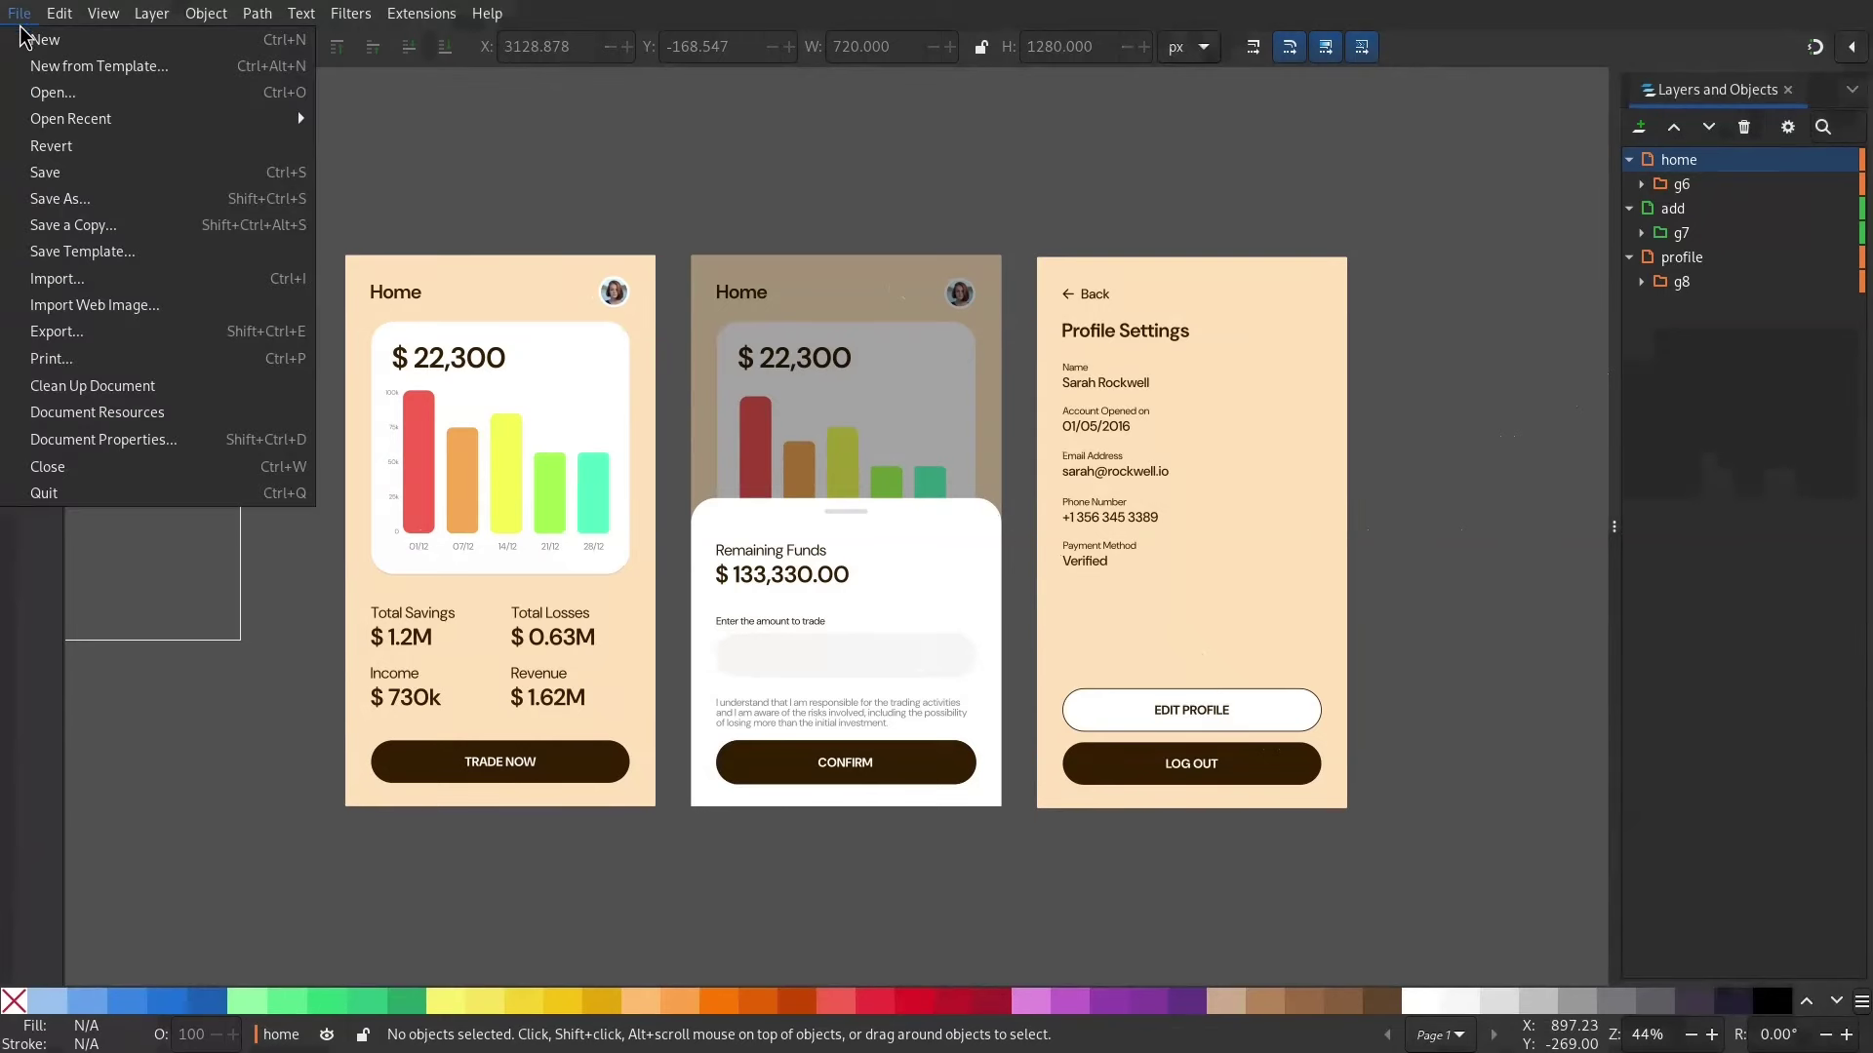
key(Escape)
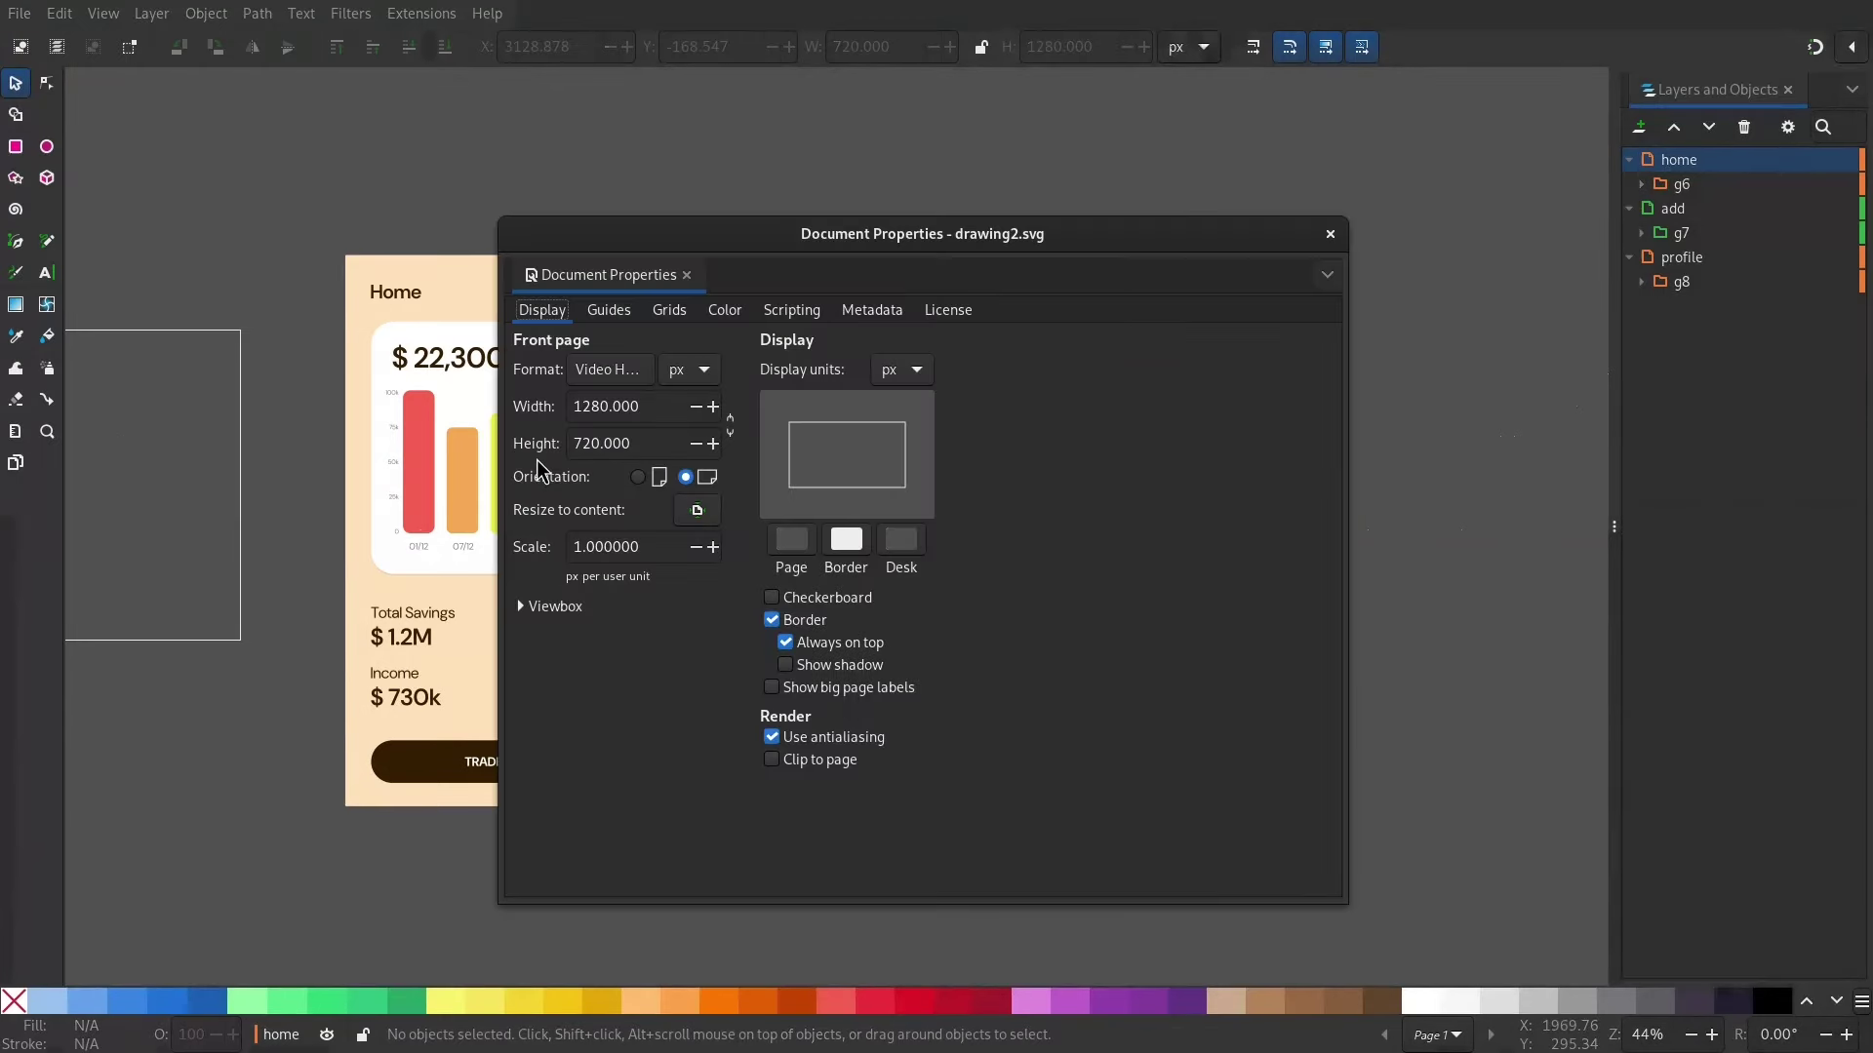
click(788, 310)
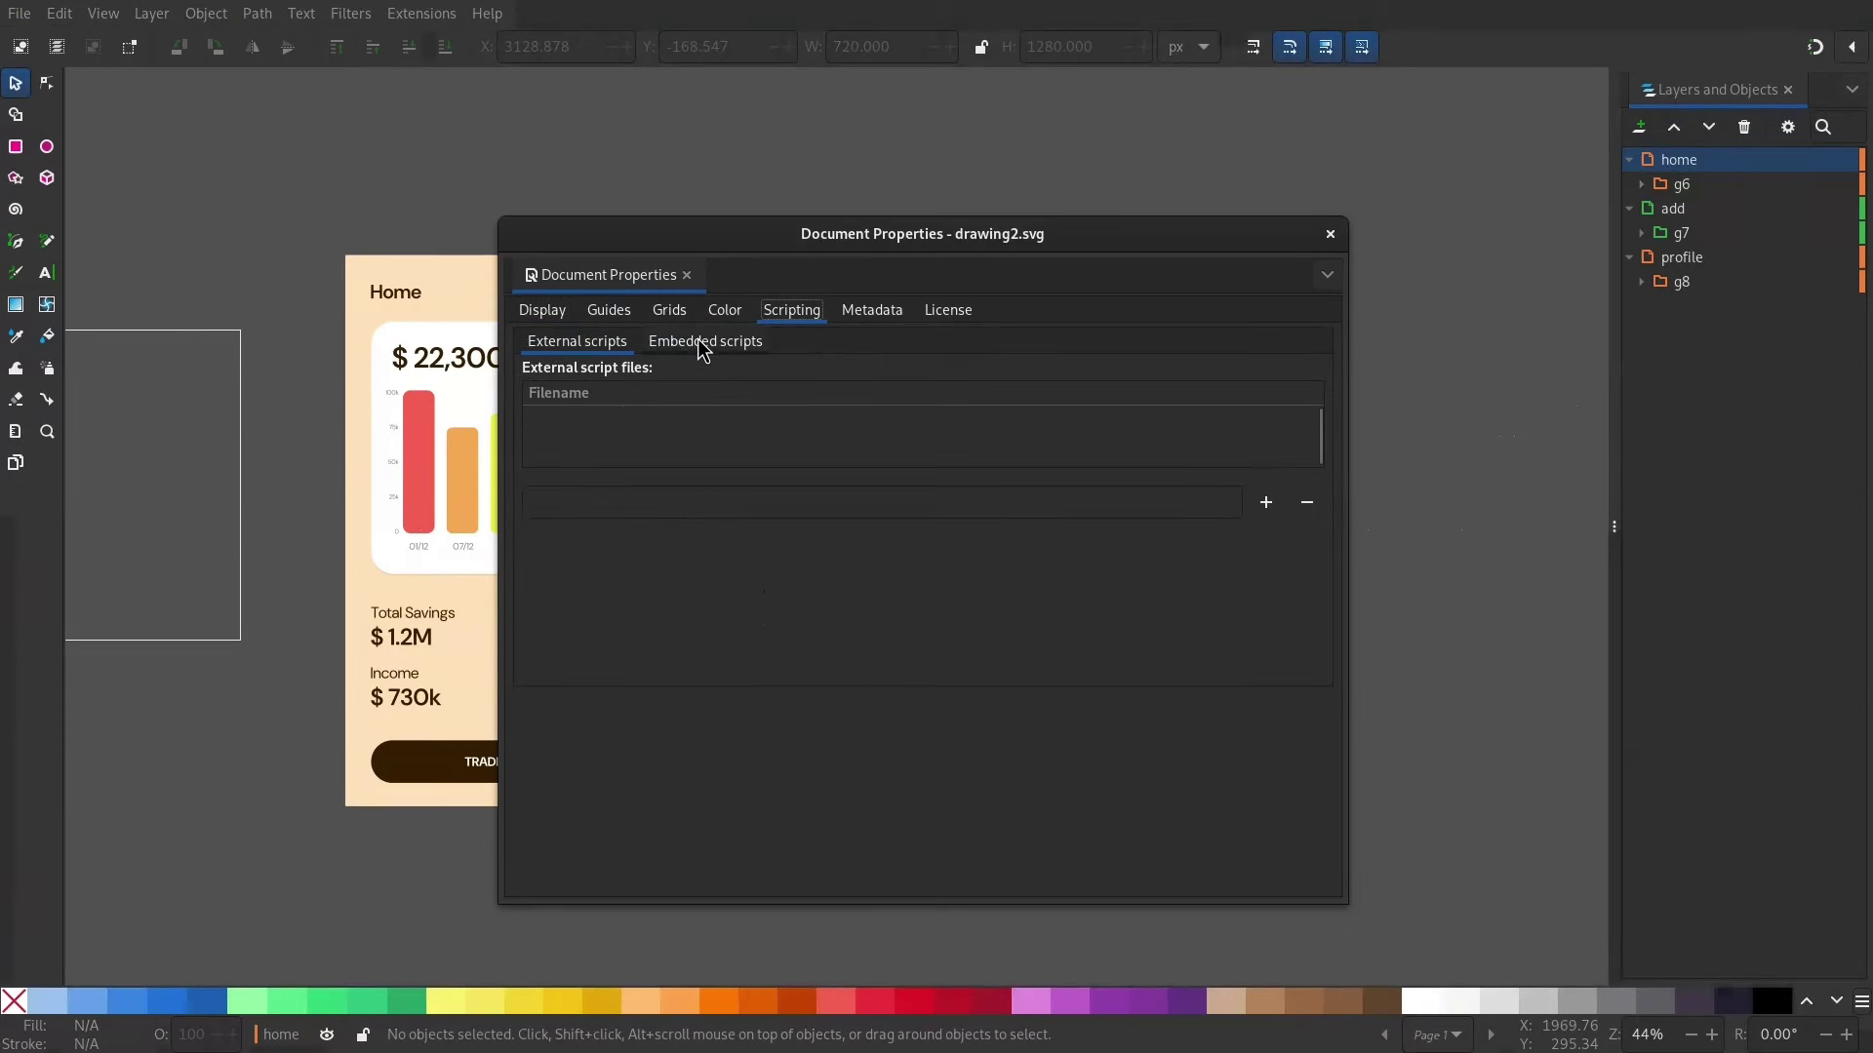
click(706, 341)
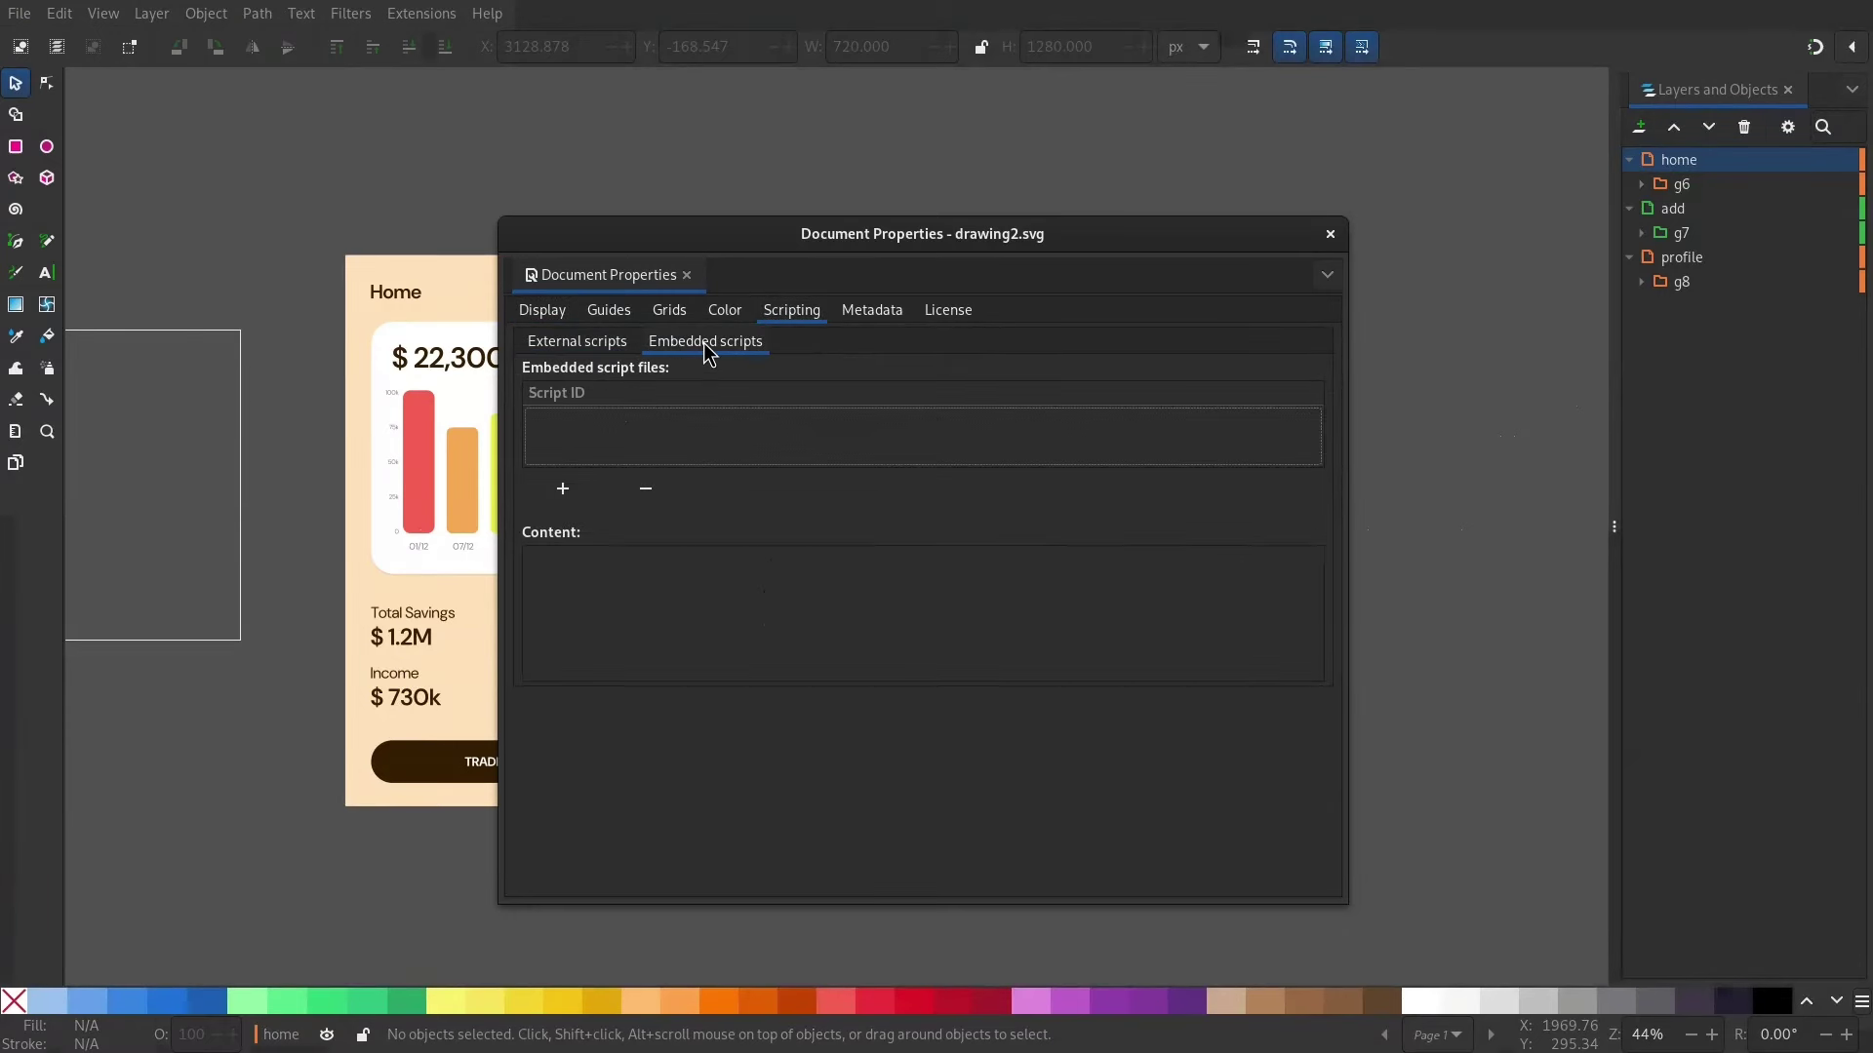
click(564, 488)
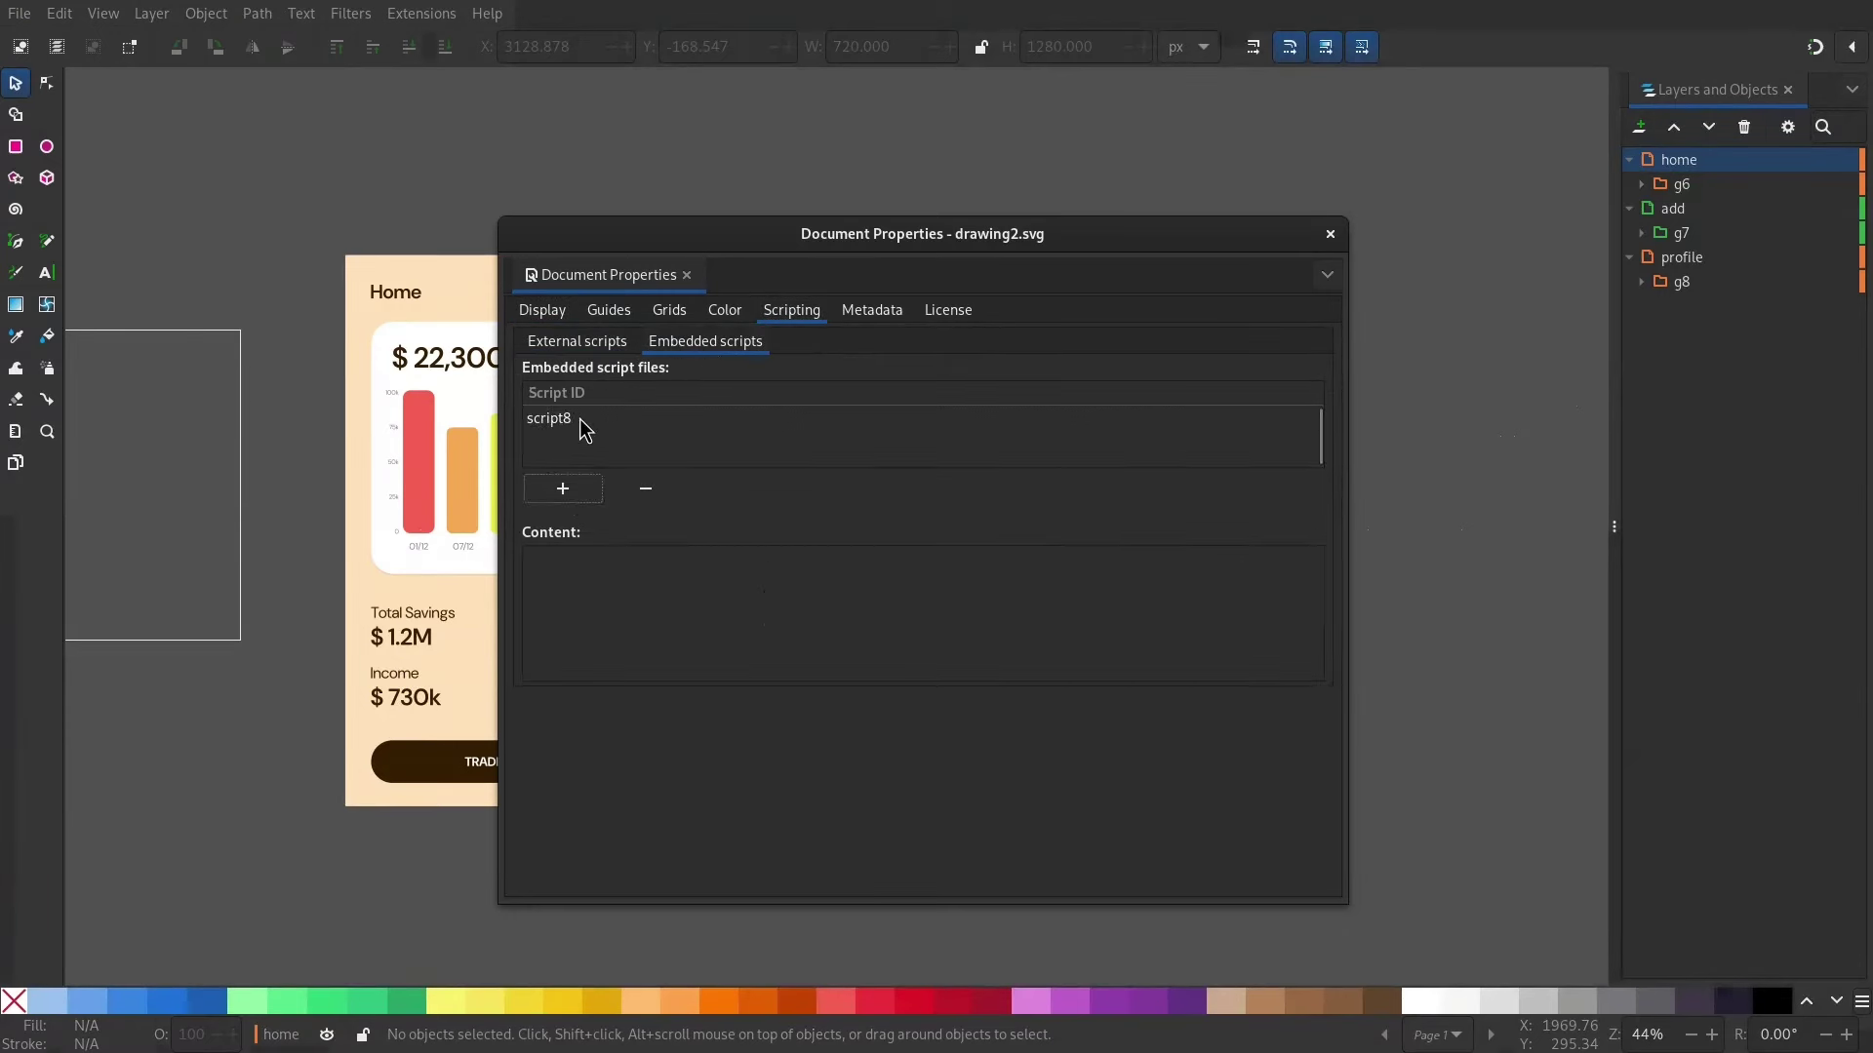
click(567, 425)
click(582, 616)
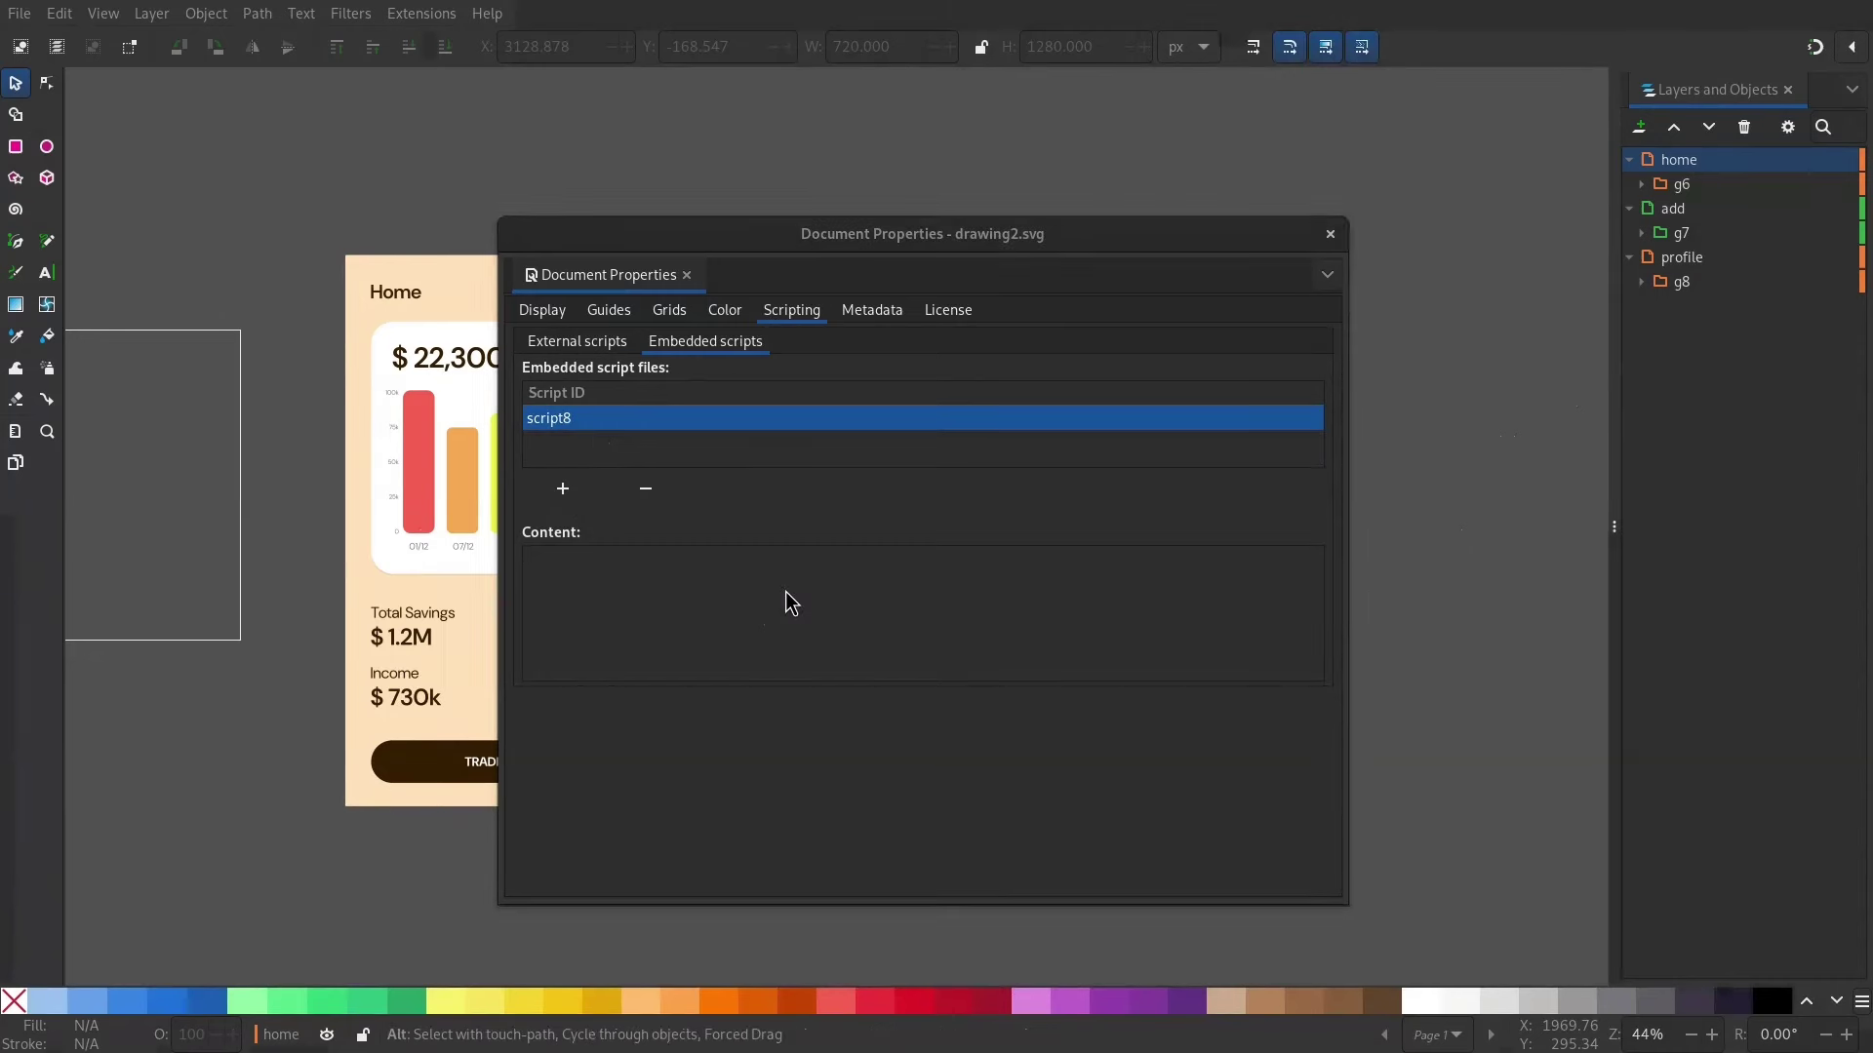
Step: In GNOME Text Editor, select the entire showLayer code in script.js
key(alt+Tab)
click(874, 717)
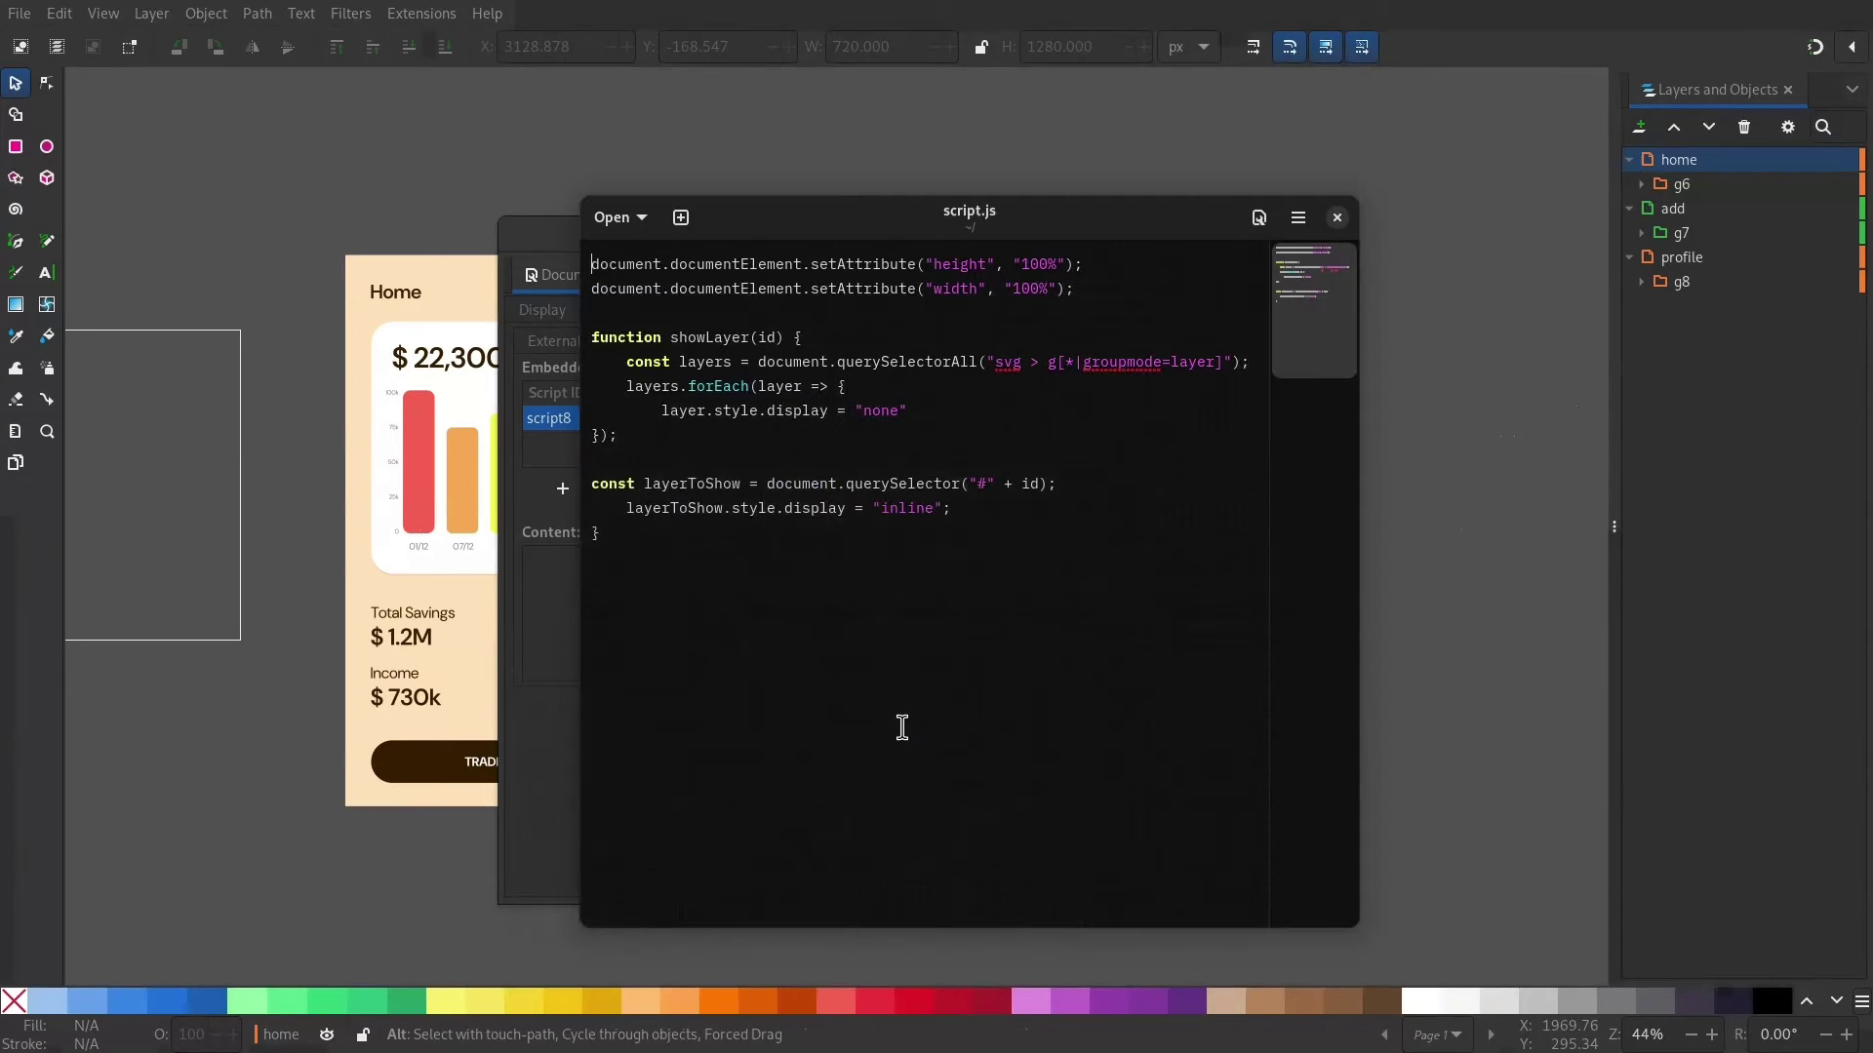
key(ctrl+a)
key(ctrl+c)
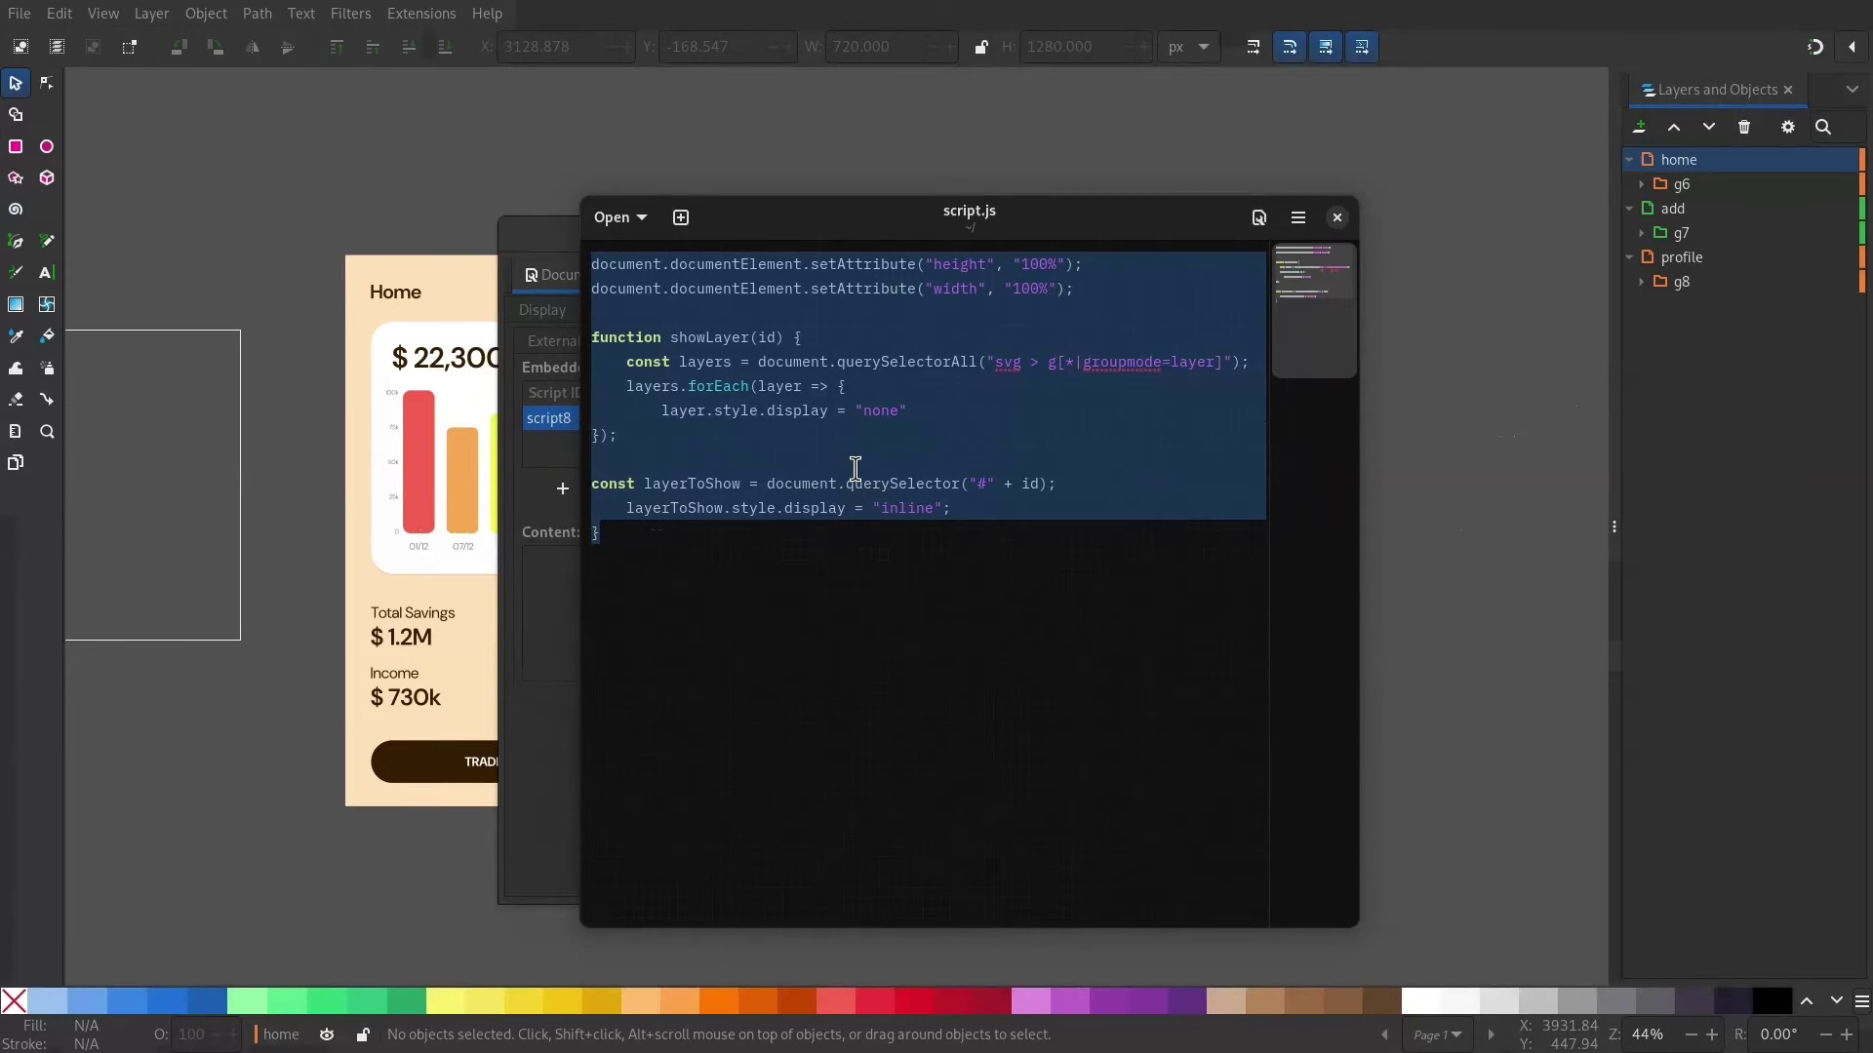
Step: Paste the copied script into script8's content and close Document Properties
click(565, 573)
key(ctrl+v)
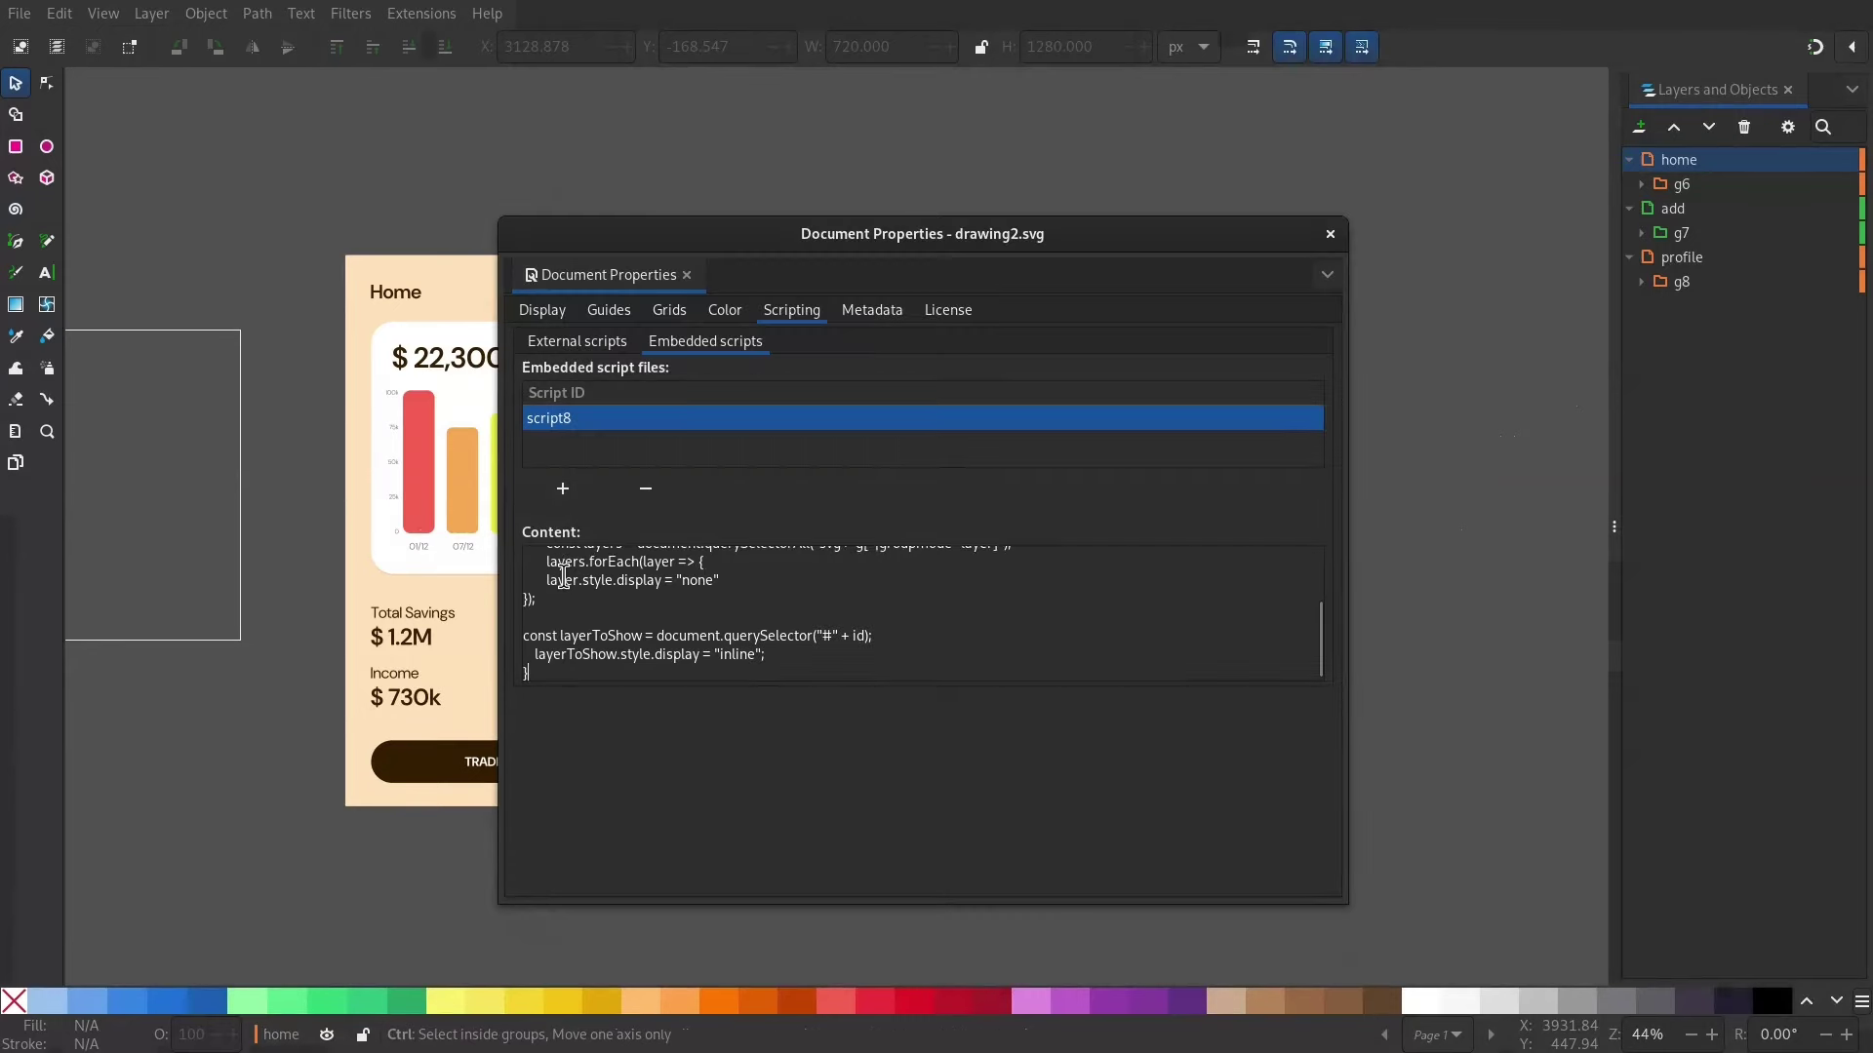
key(Up)
key(Up)
key(Up)
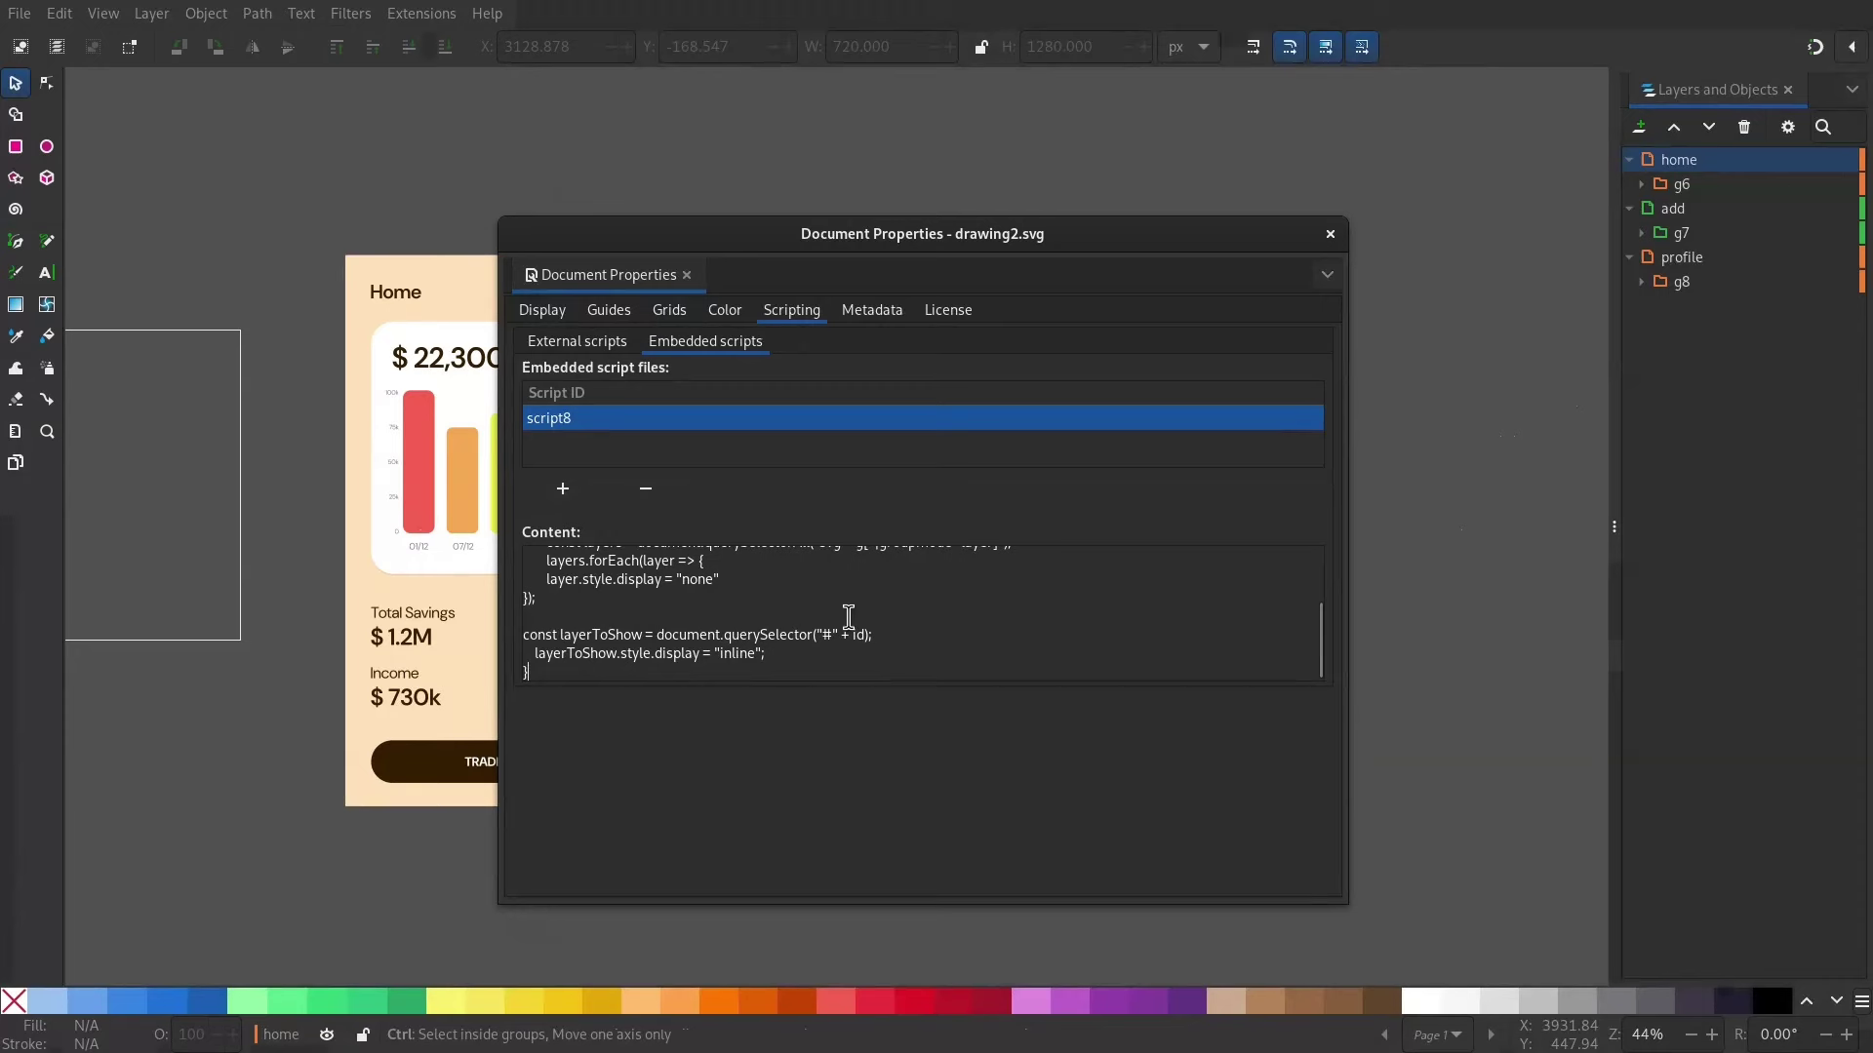
click(1329, 235)
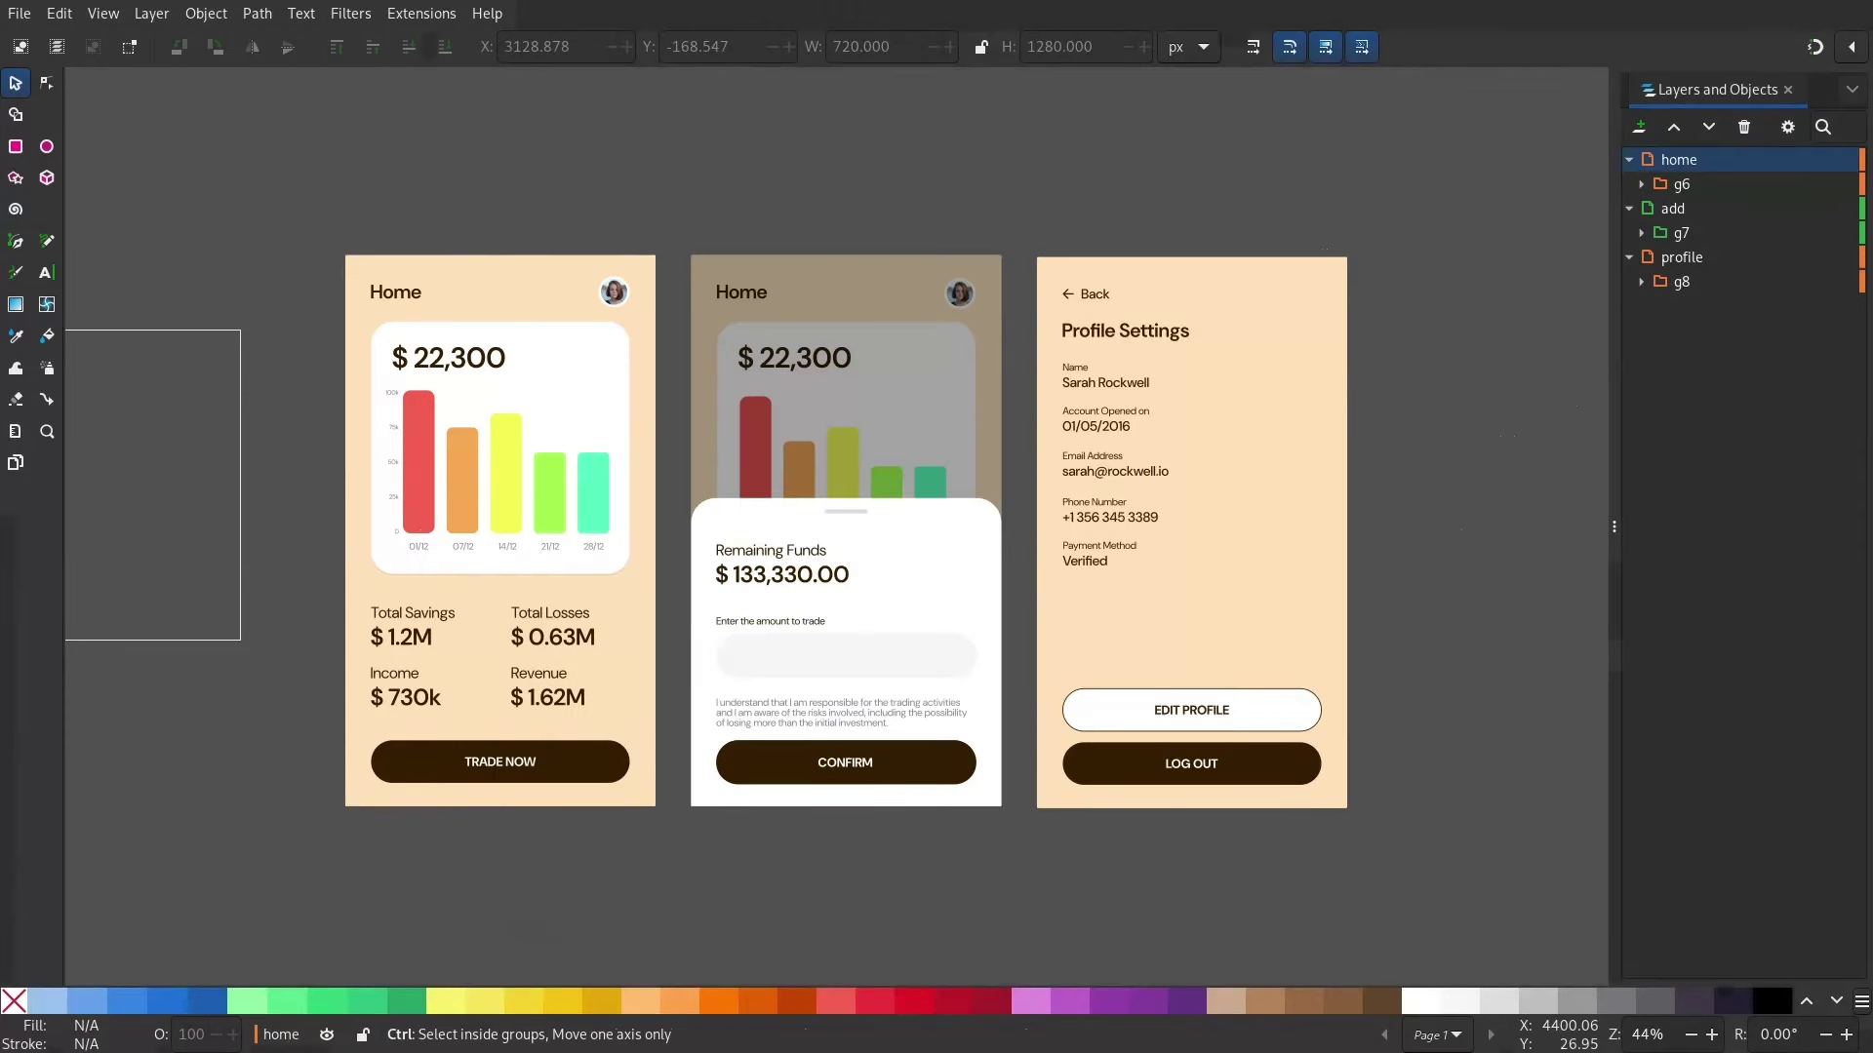
Step: Locate the TRADE NOW button as group g2 (text76, rect76) and toggle its visibility off and on
click(465, 571)
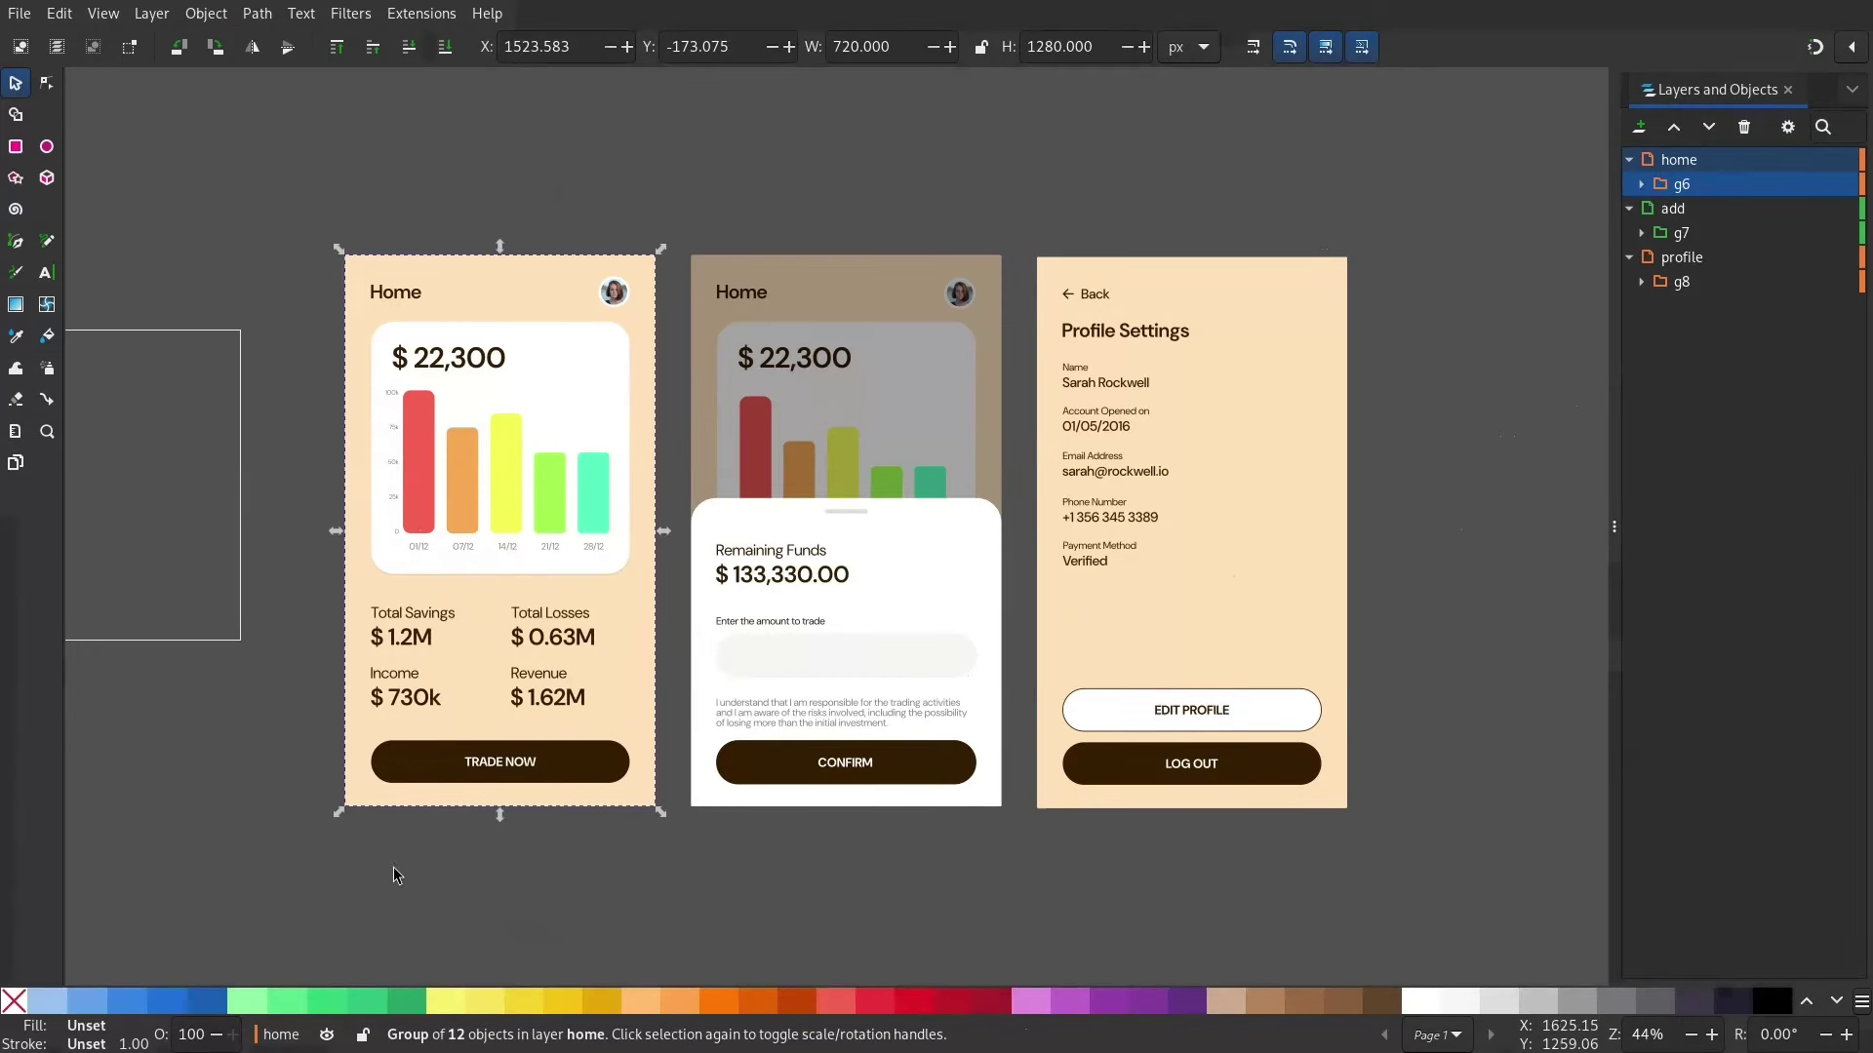
ctrl+click(589, 770)
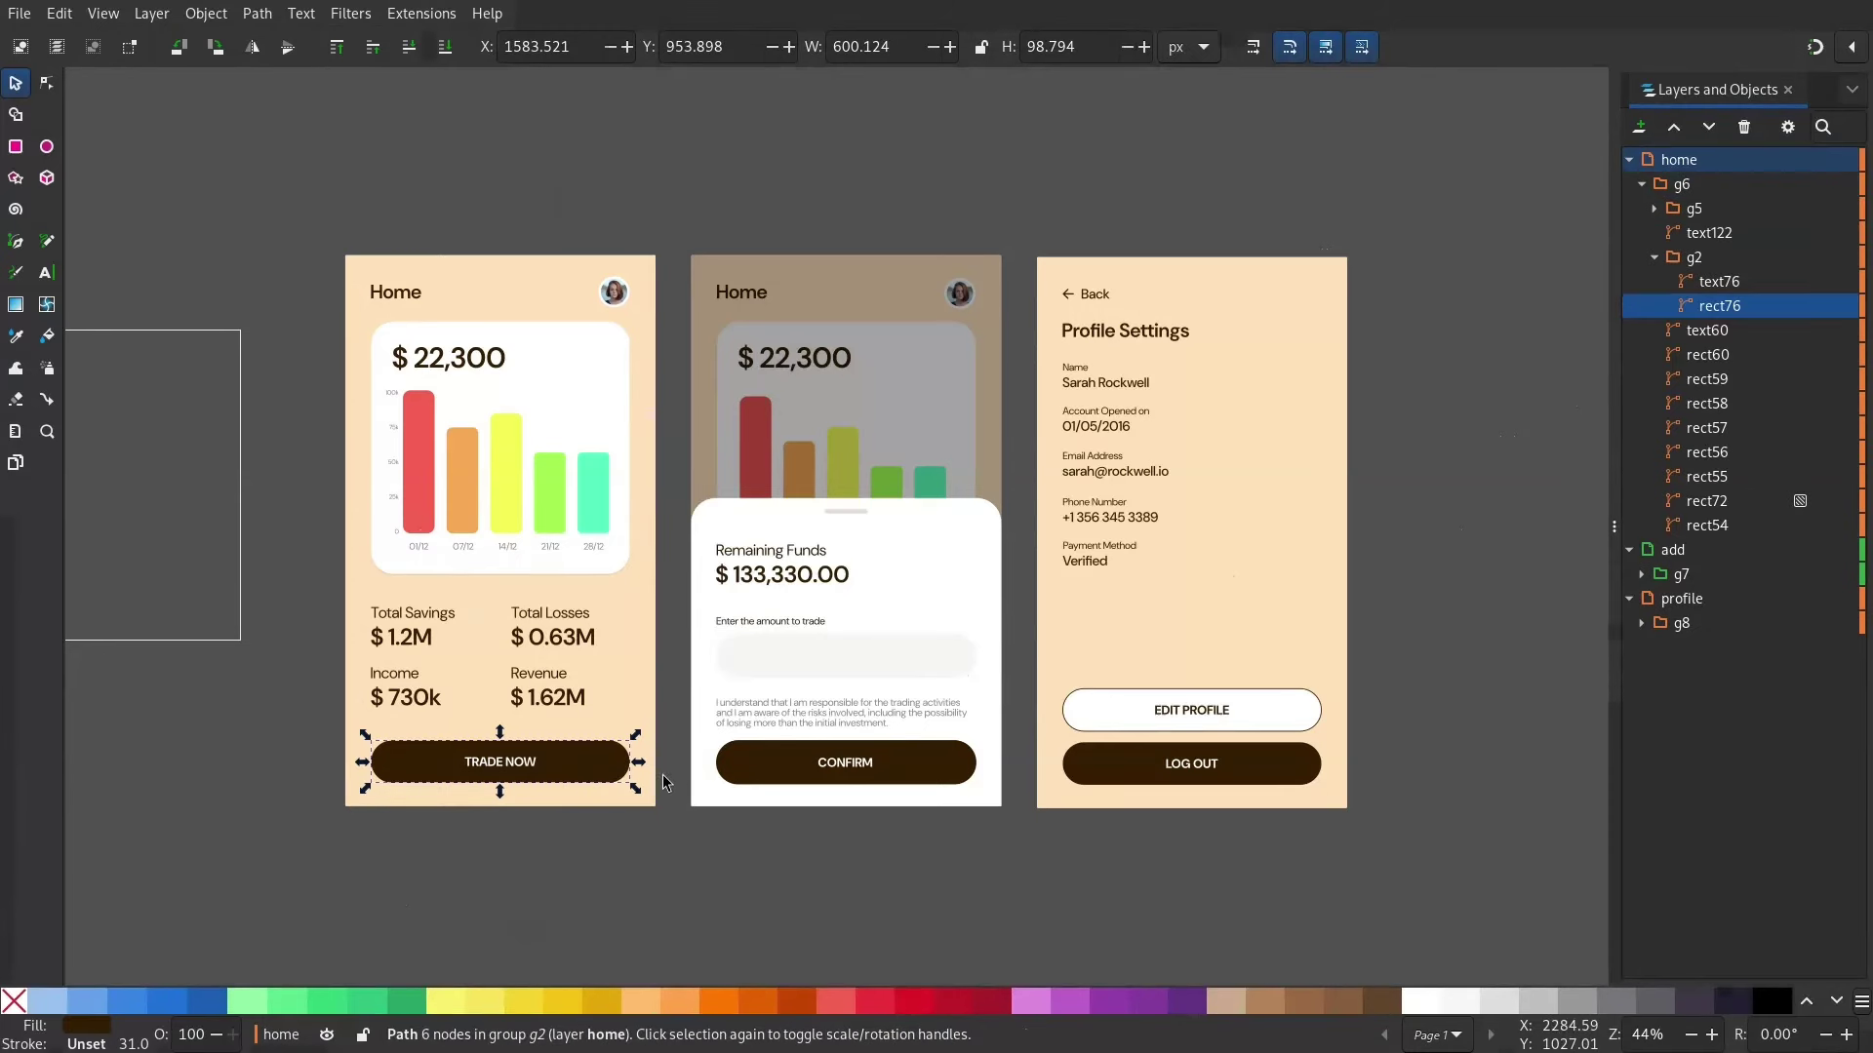
key(Escape)
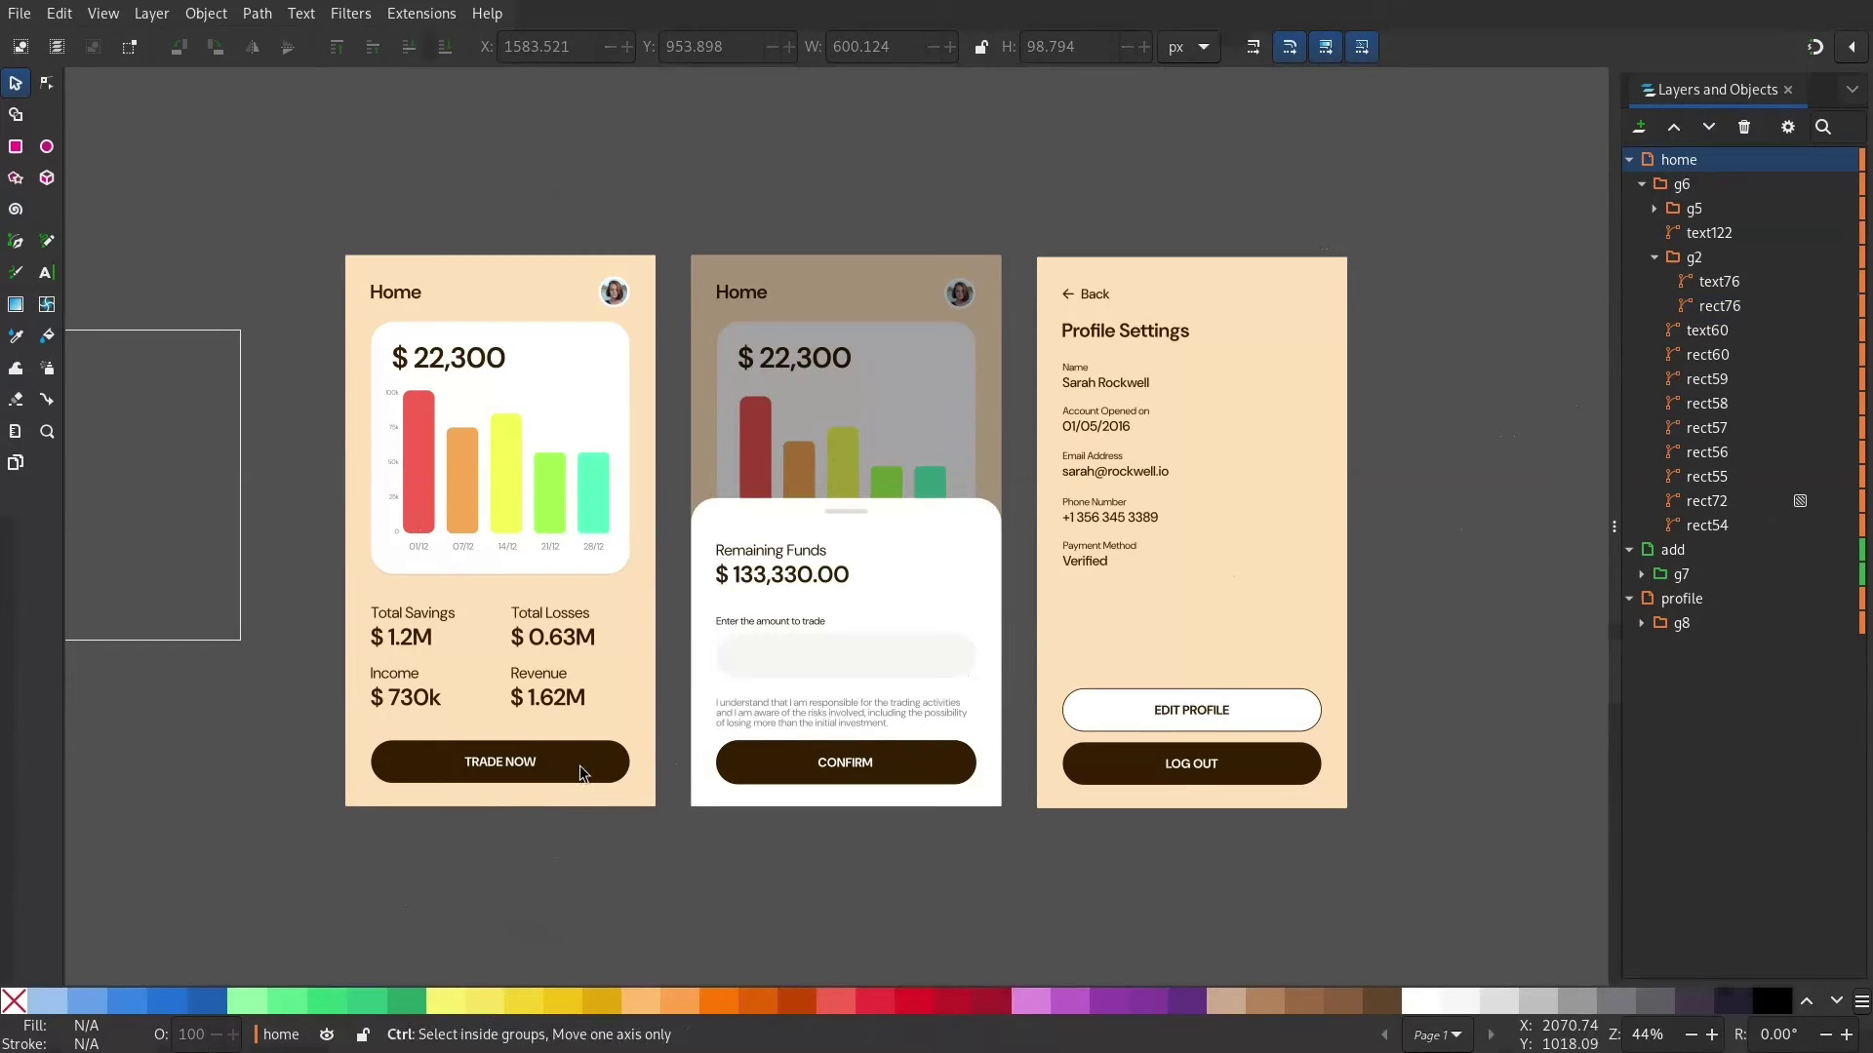
ctrl+click(576, 779)
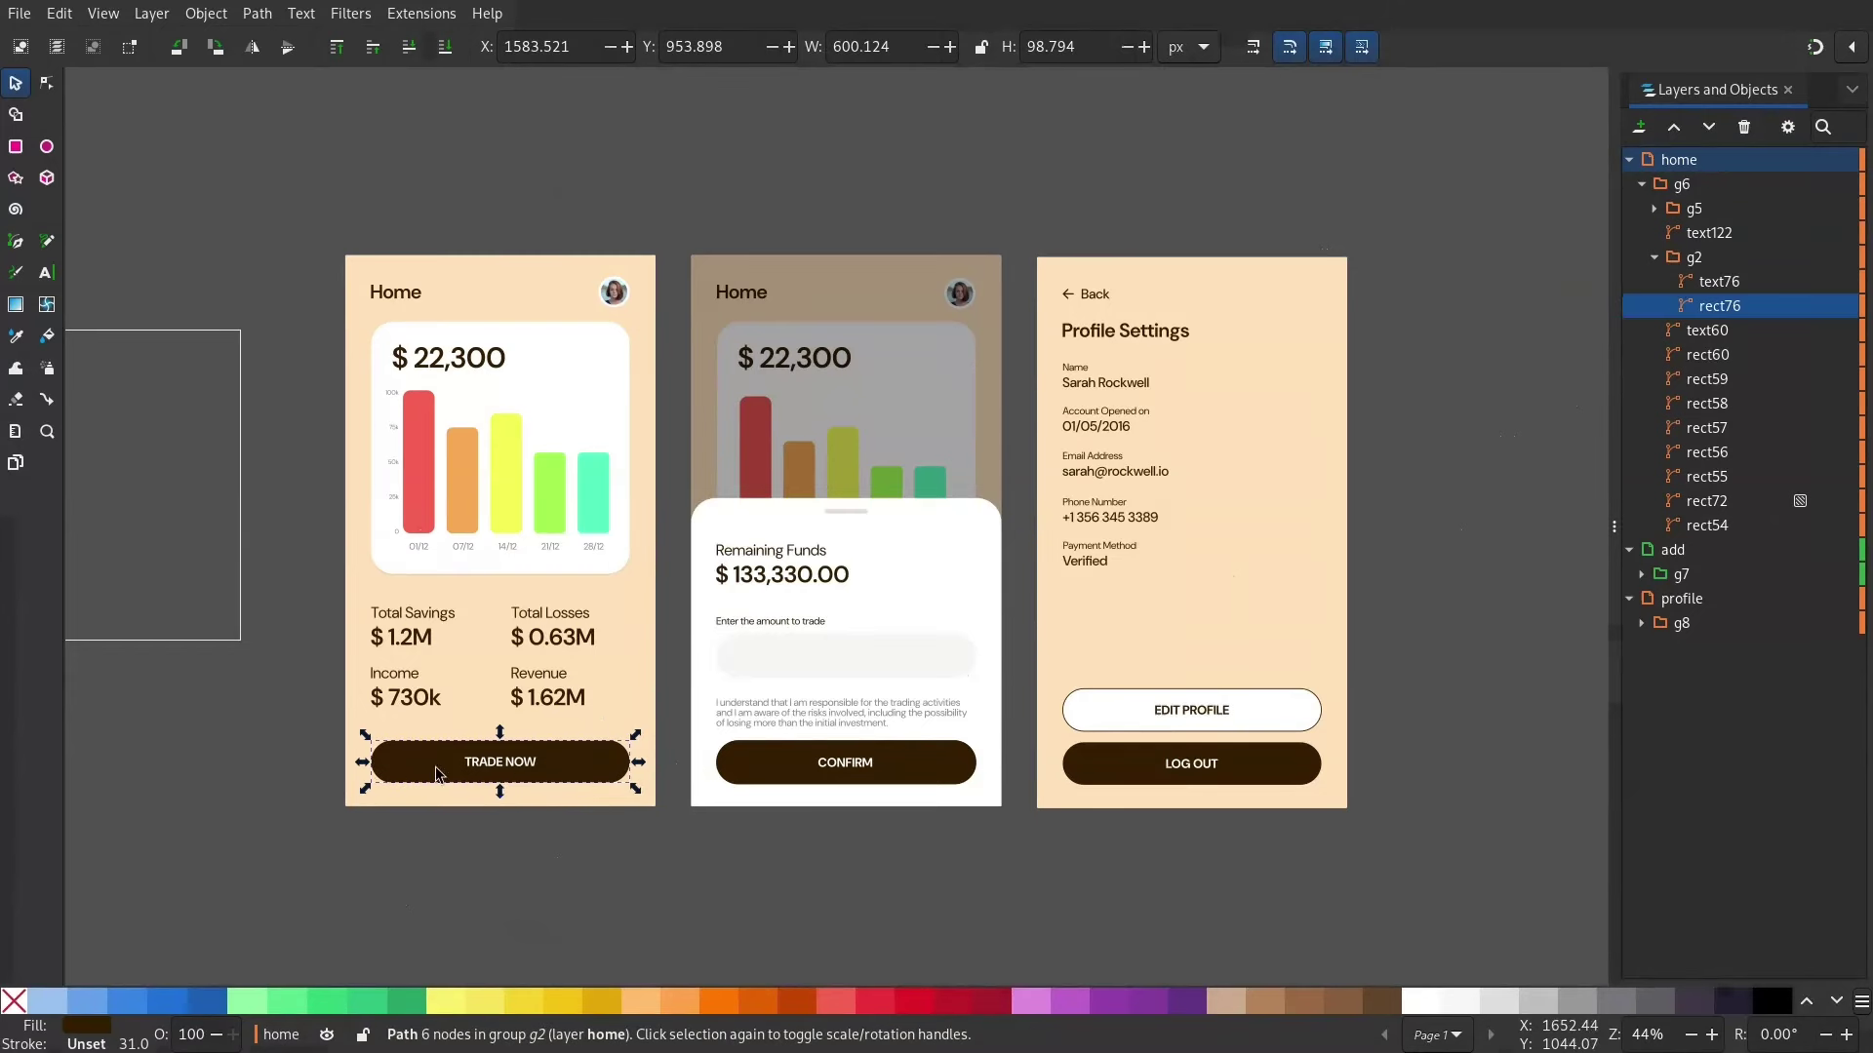
click(1702, 261)
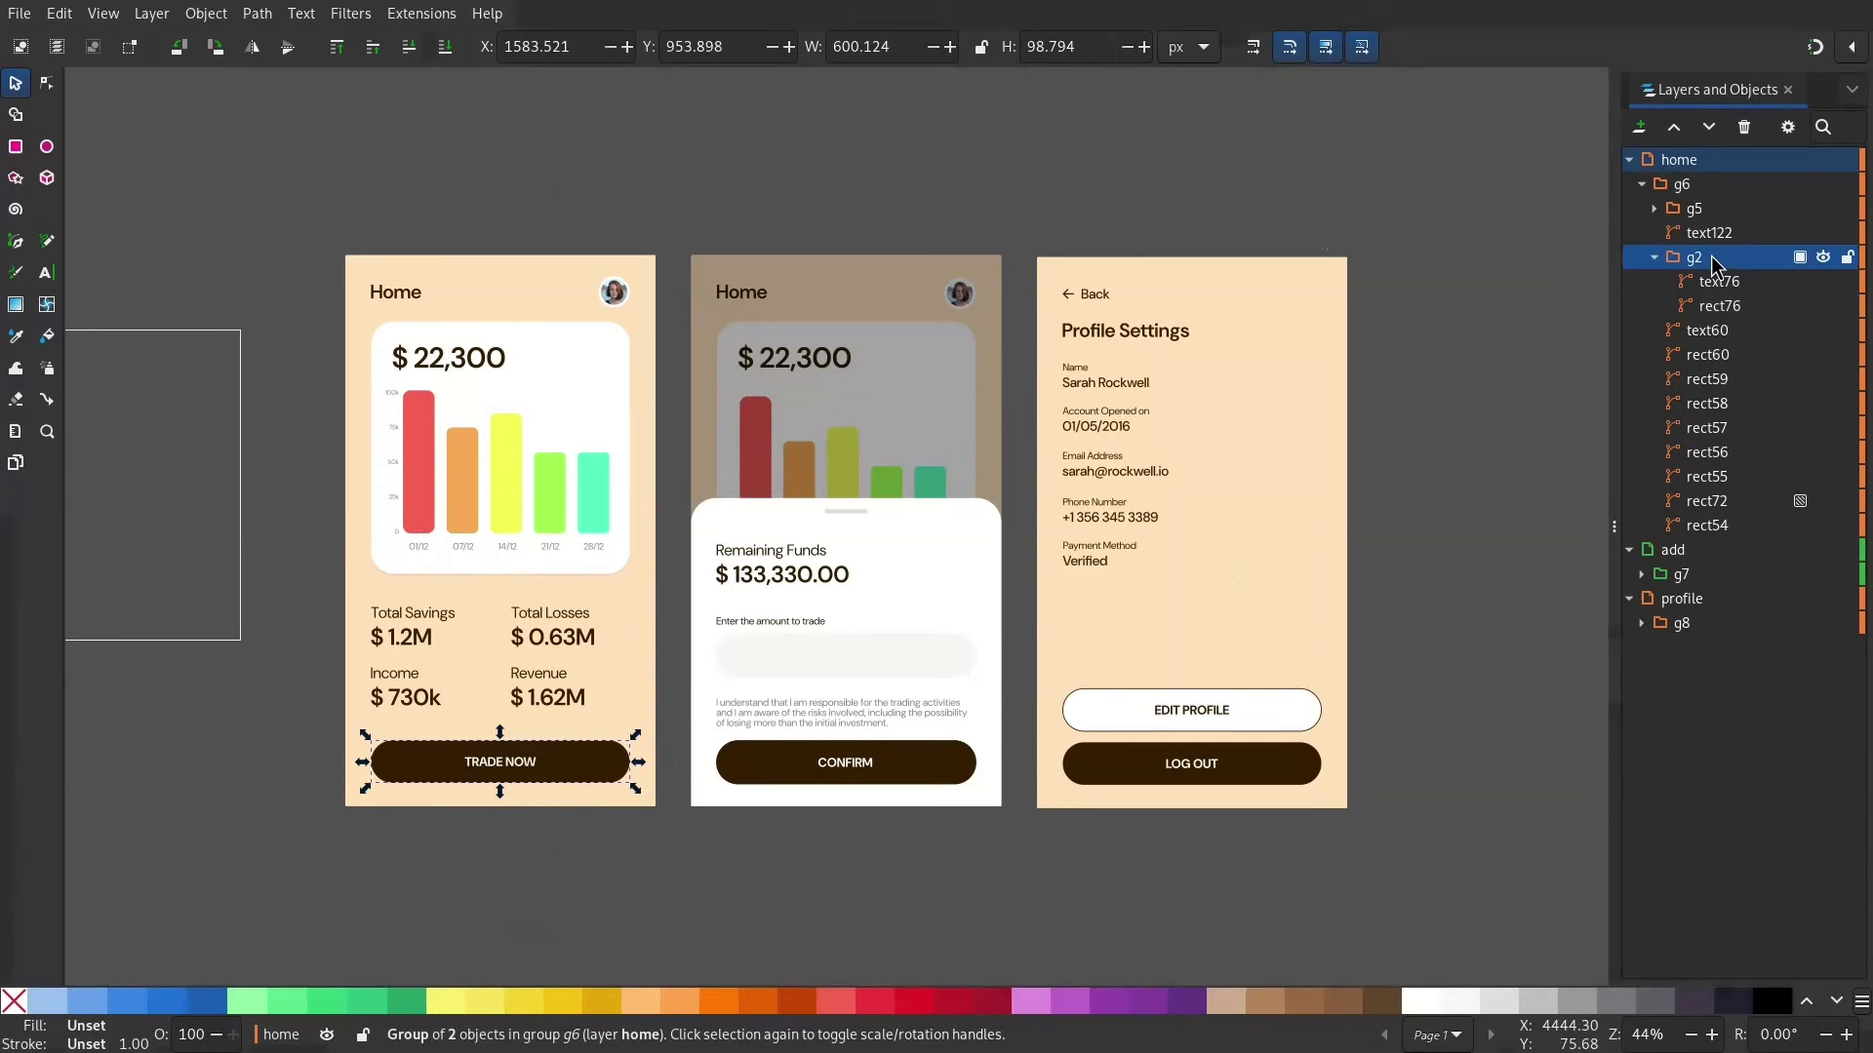
click(1822, 258)
click(1821, 259)
Step: Give the TRADE NOW group g2 onclick showLayer("add") and a pointer-cursor onmouseover handler
right_click(591, 758)
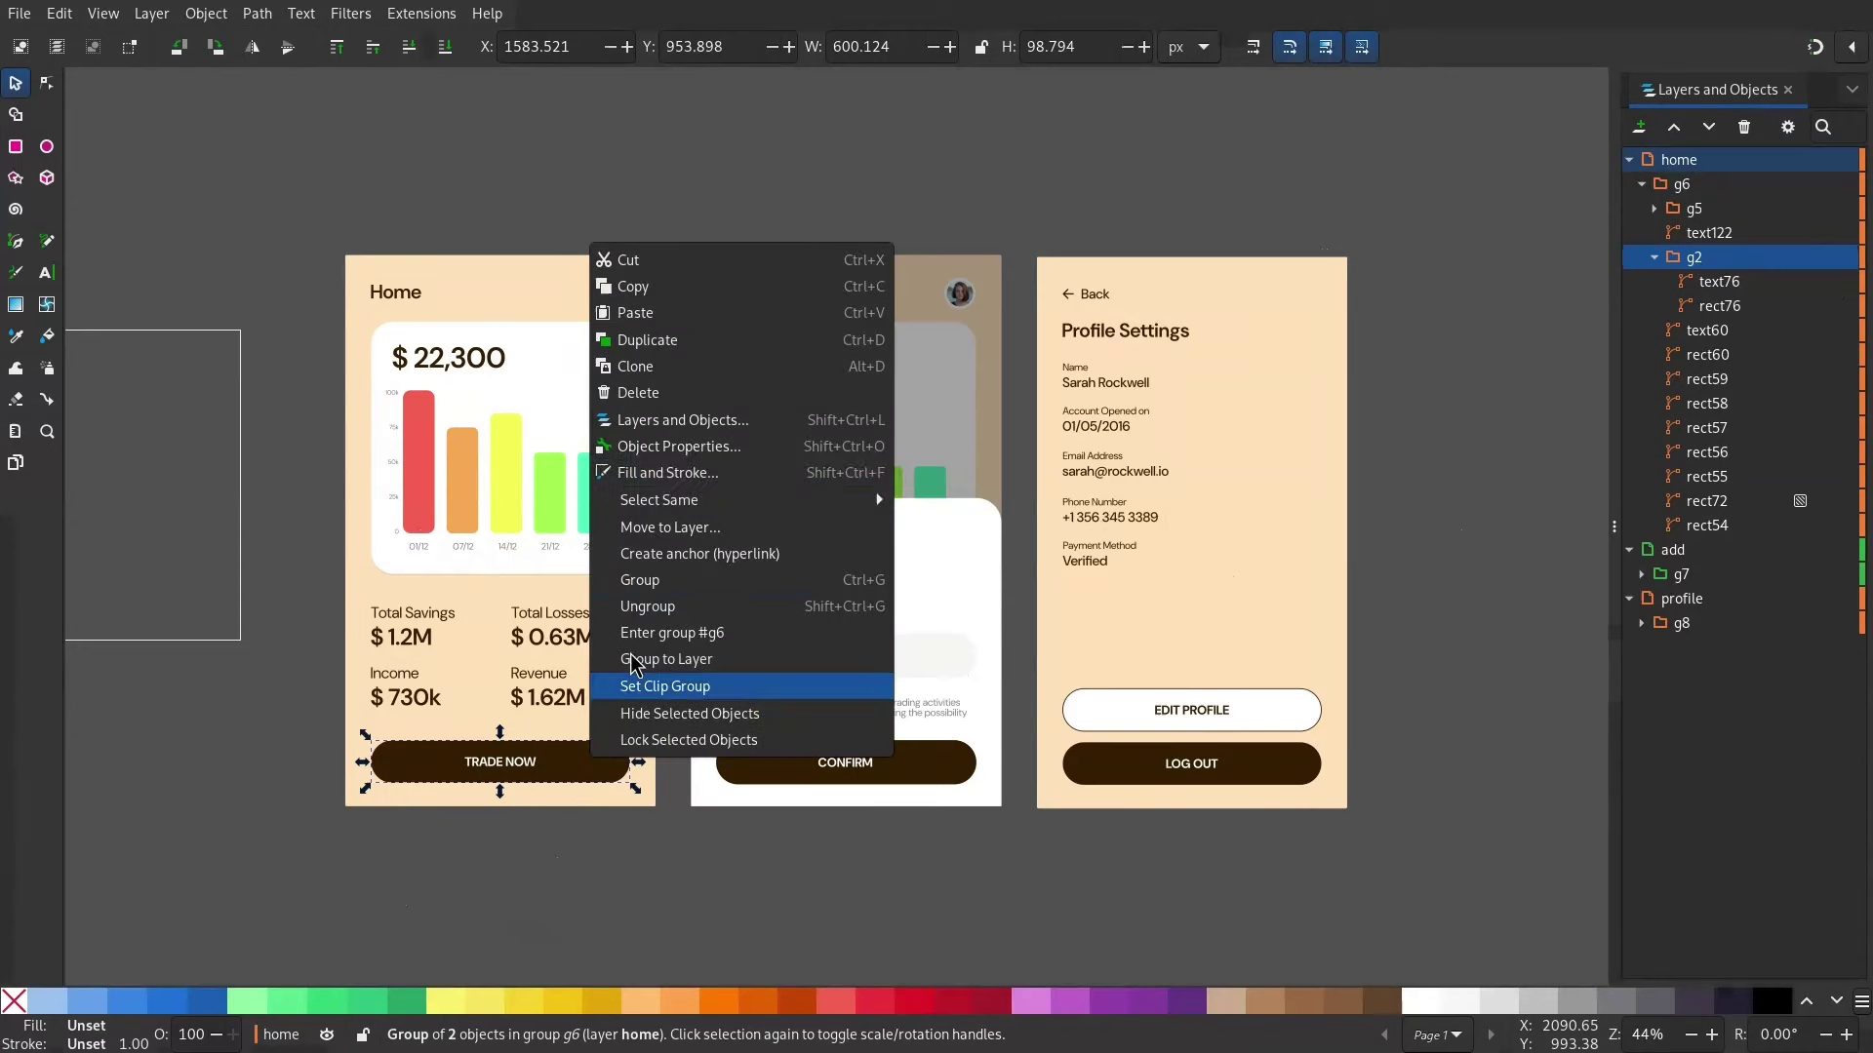
click(677, 447)
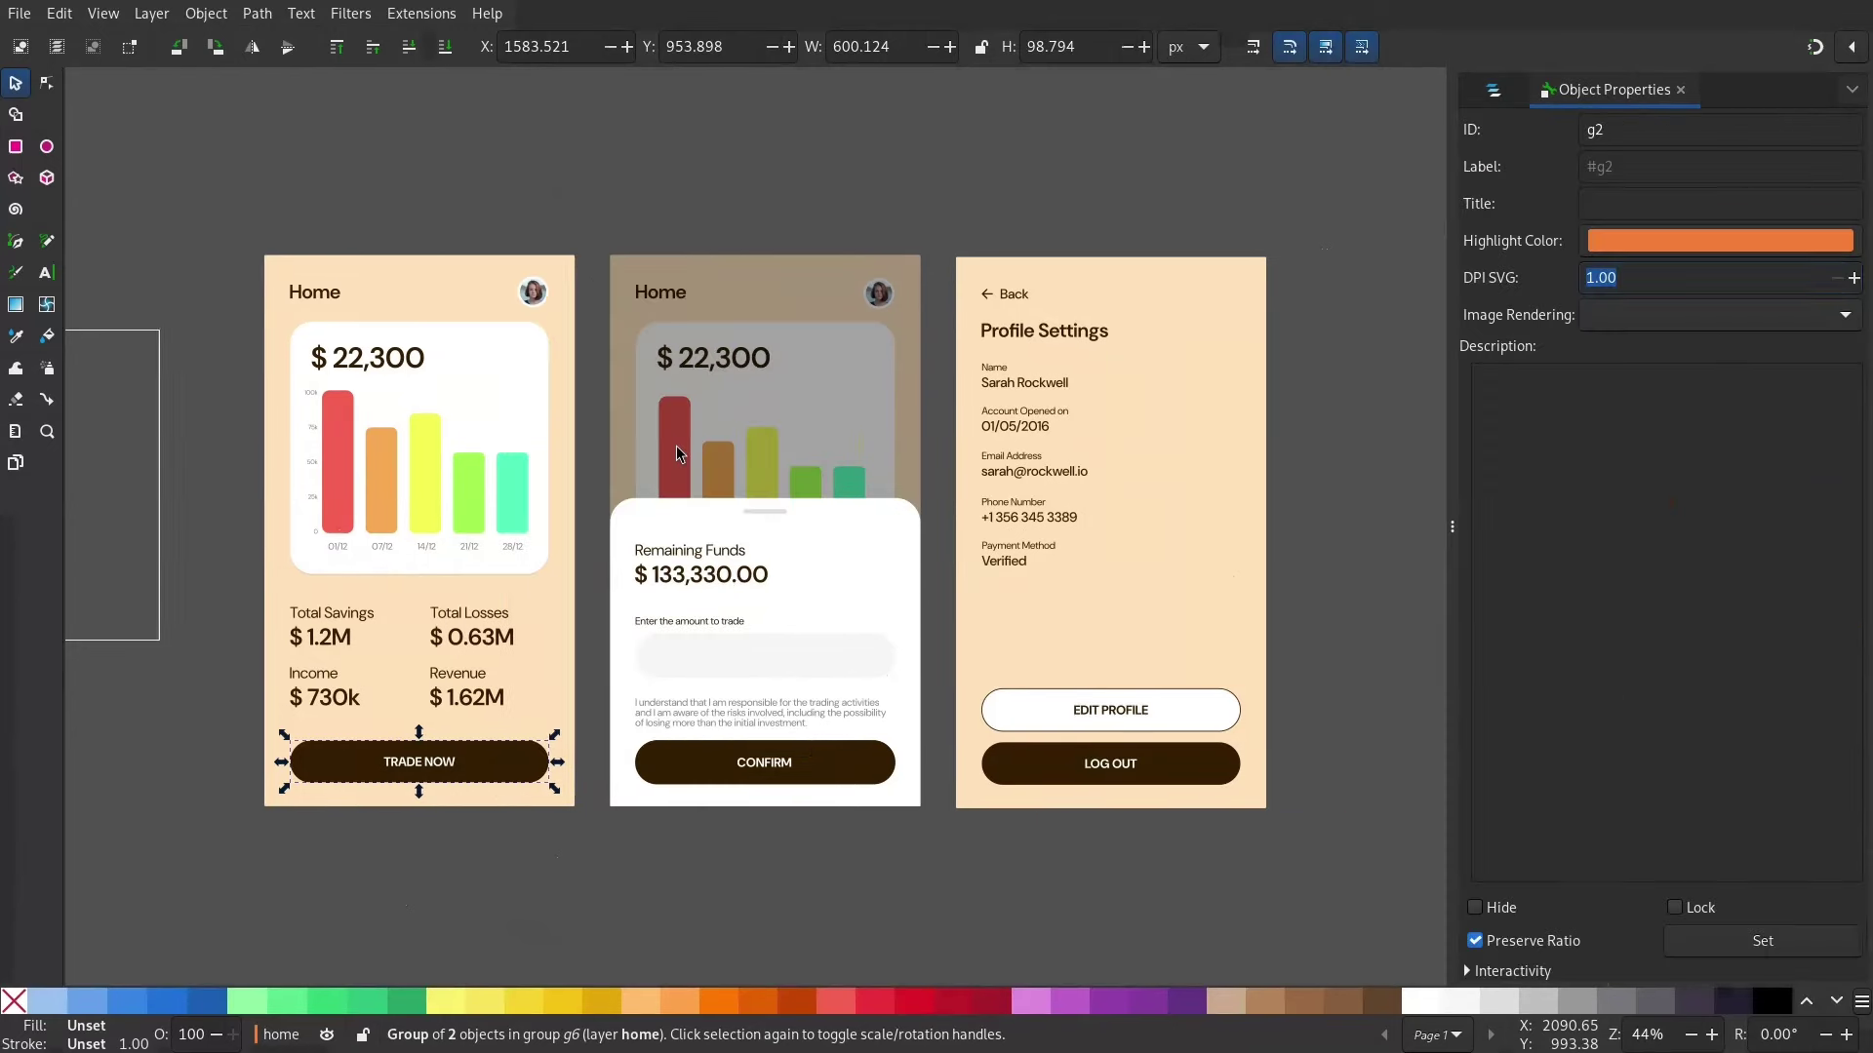
click(1497, 973)
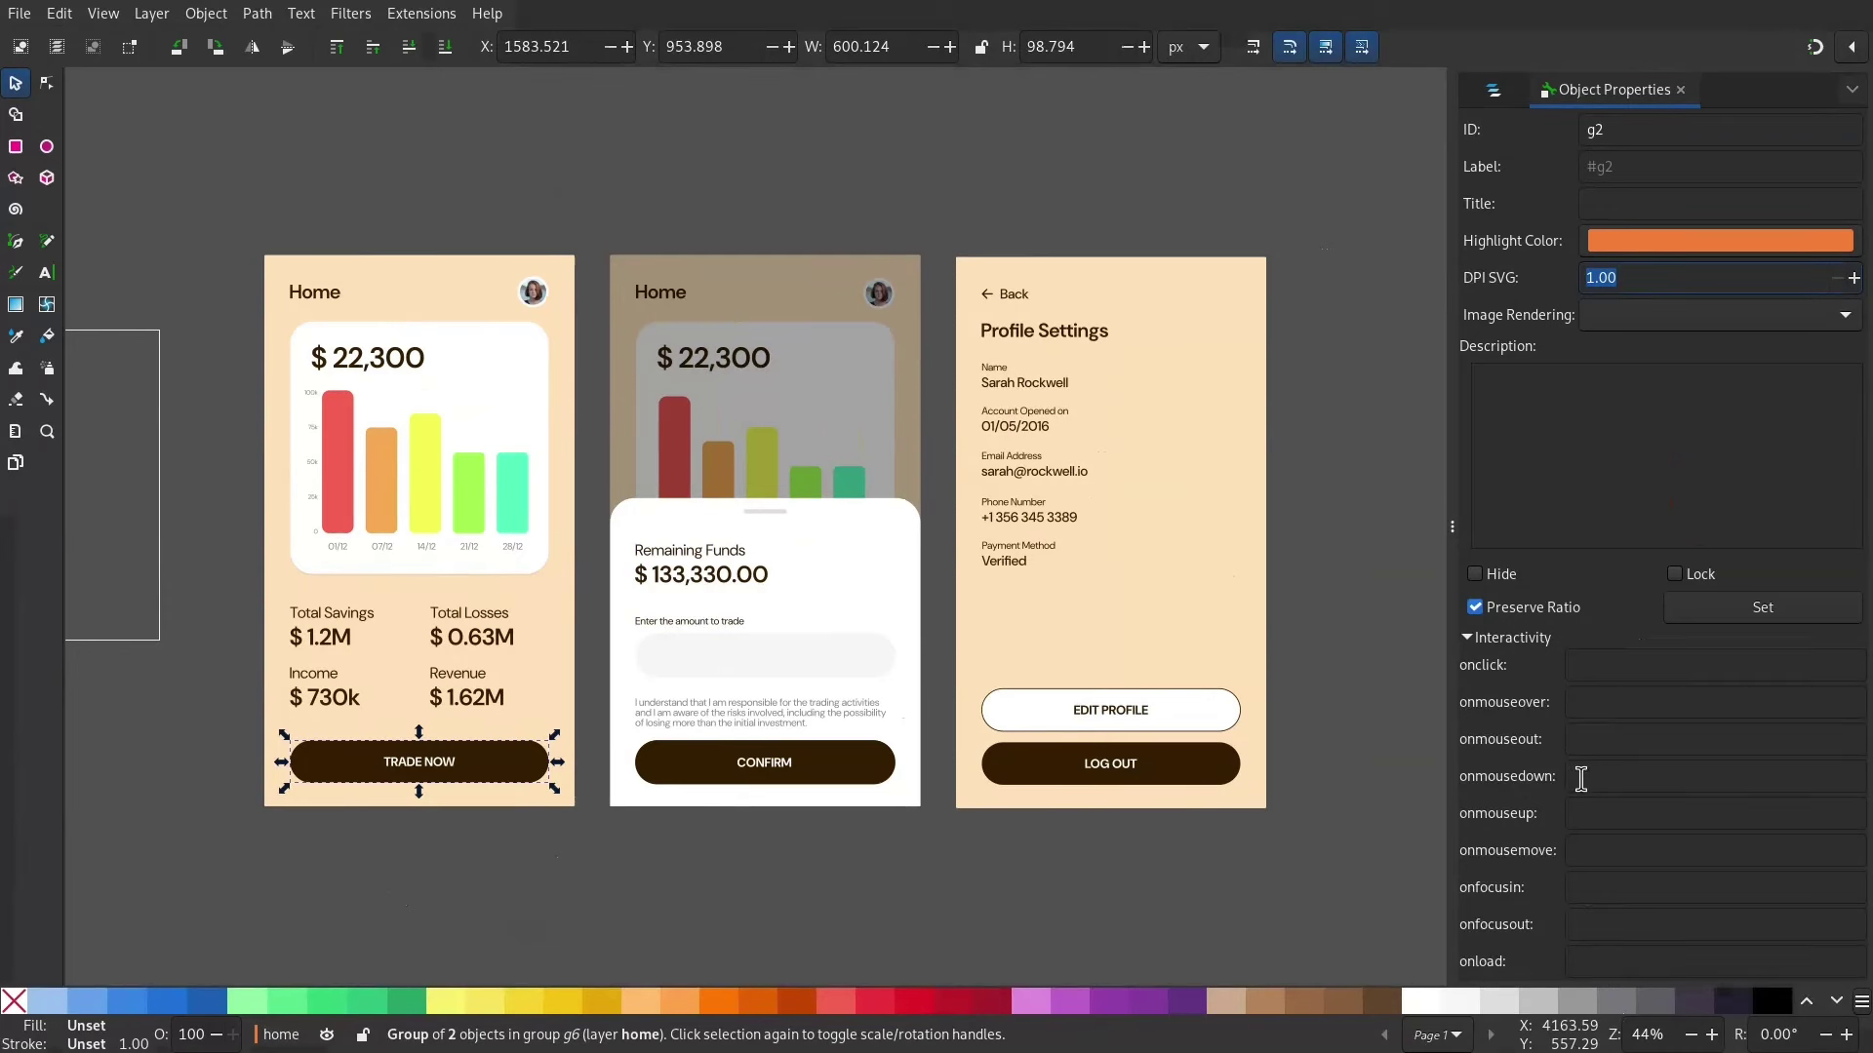
click(1590, 665)
text(showLayer("add)
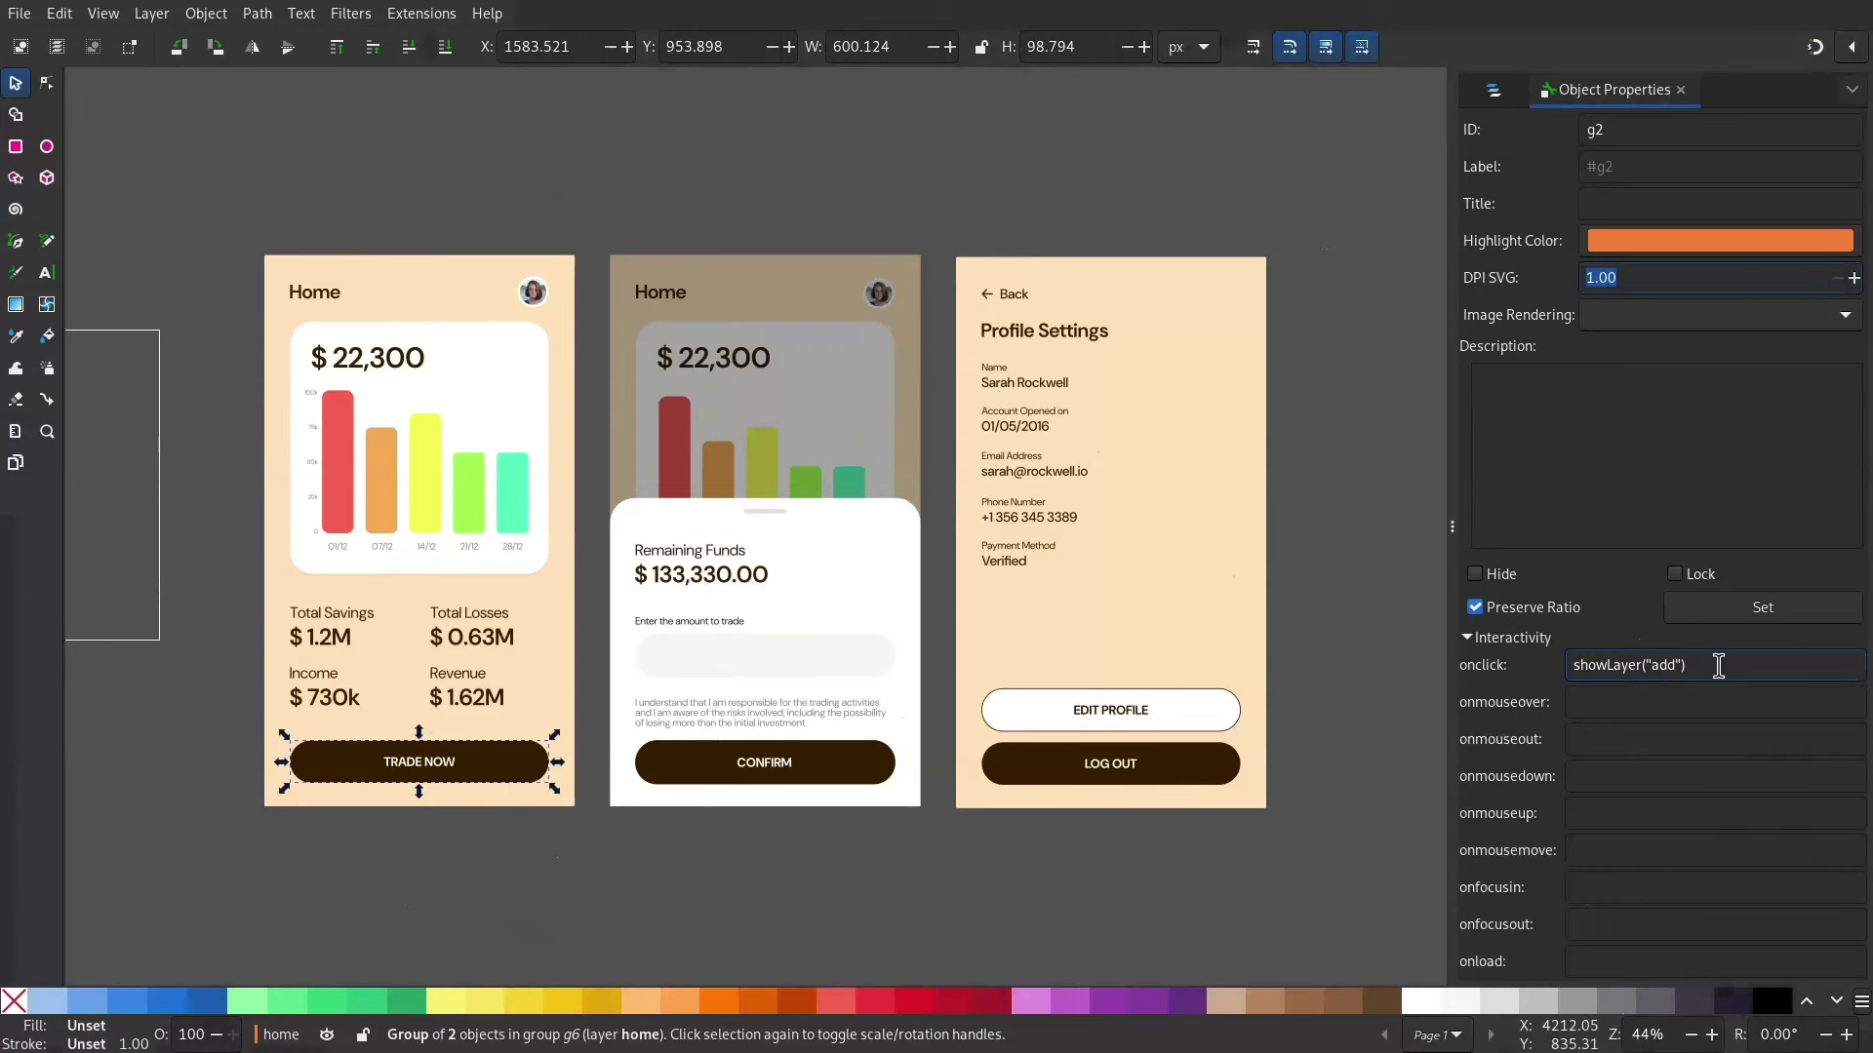
click(1681, 703)
text(this.style.cursor = "pointer")
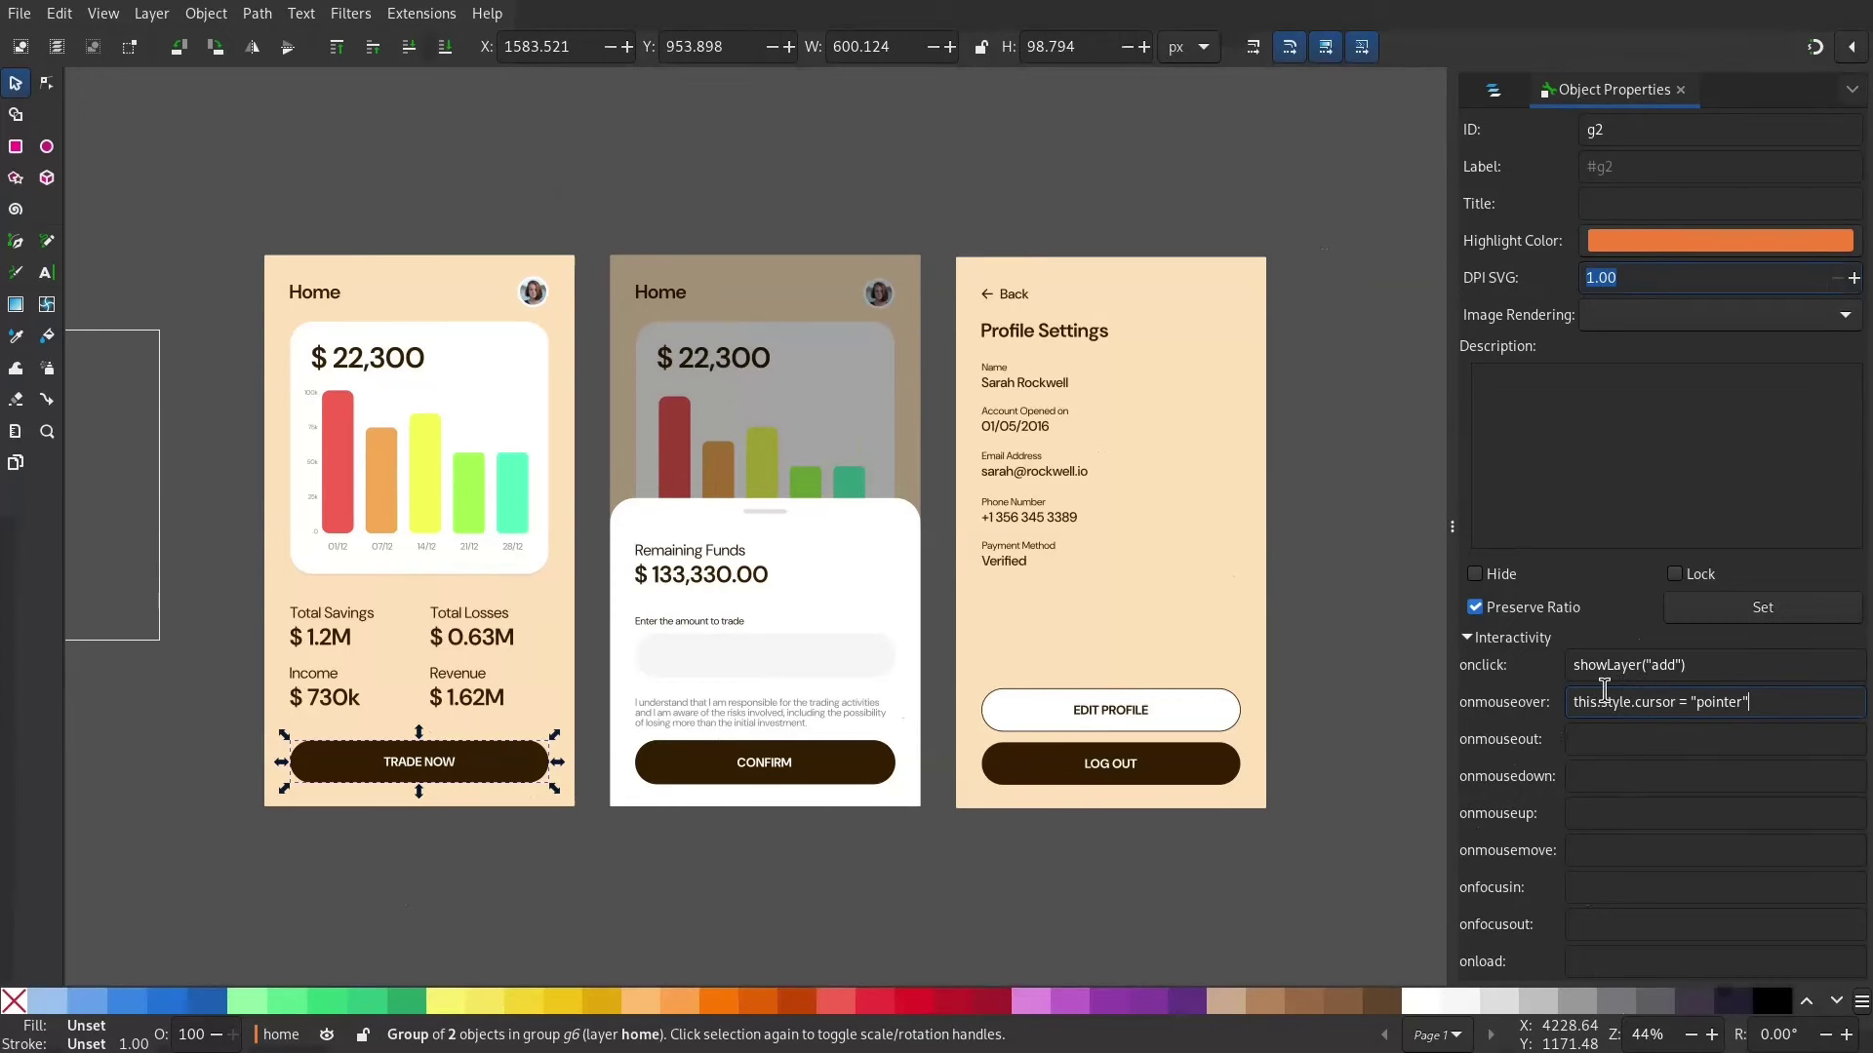
click(1692, 667)
Step: Select the CONFIRM button's whole group g3 on the add screen
ctrl+click(862, 774)
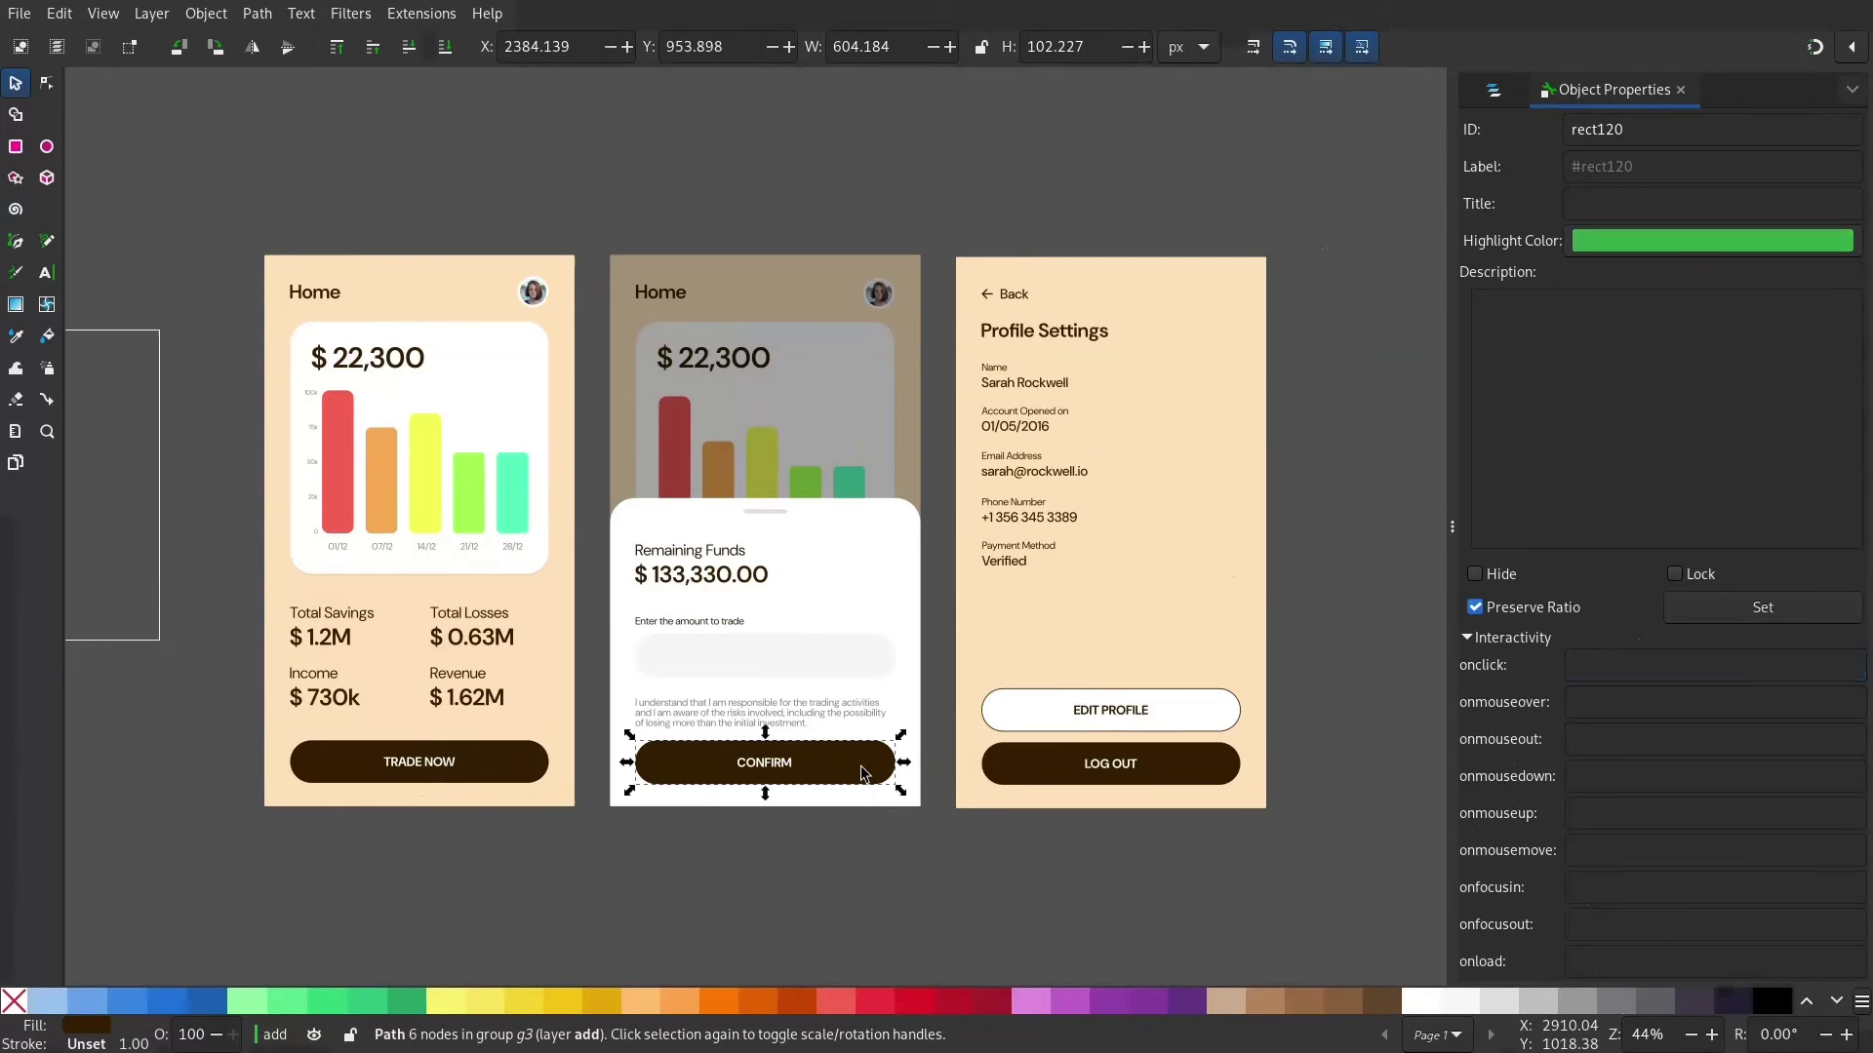
click(1492, 89)
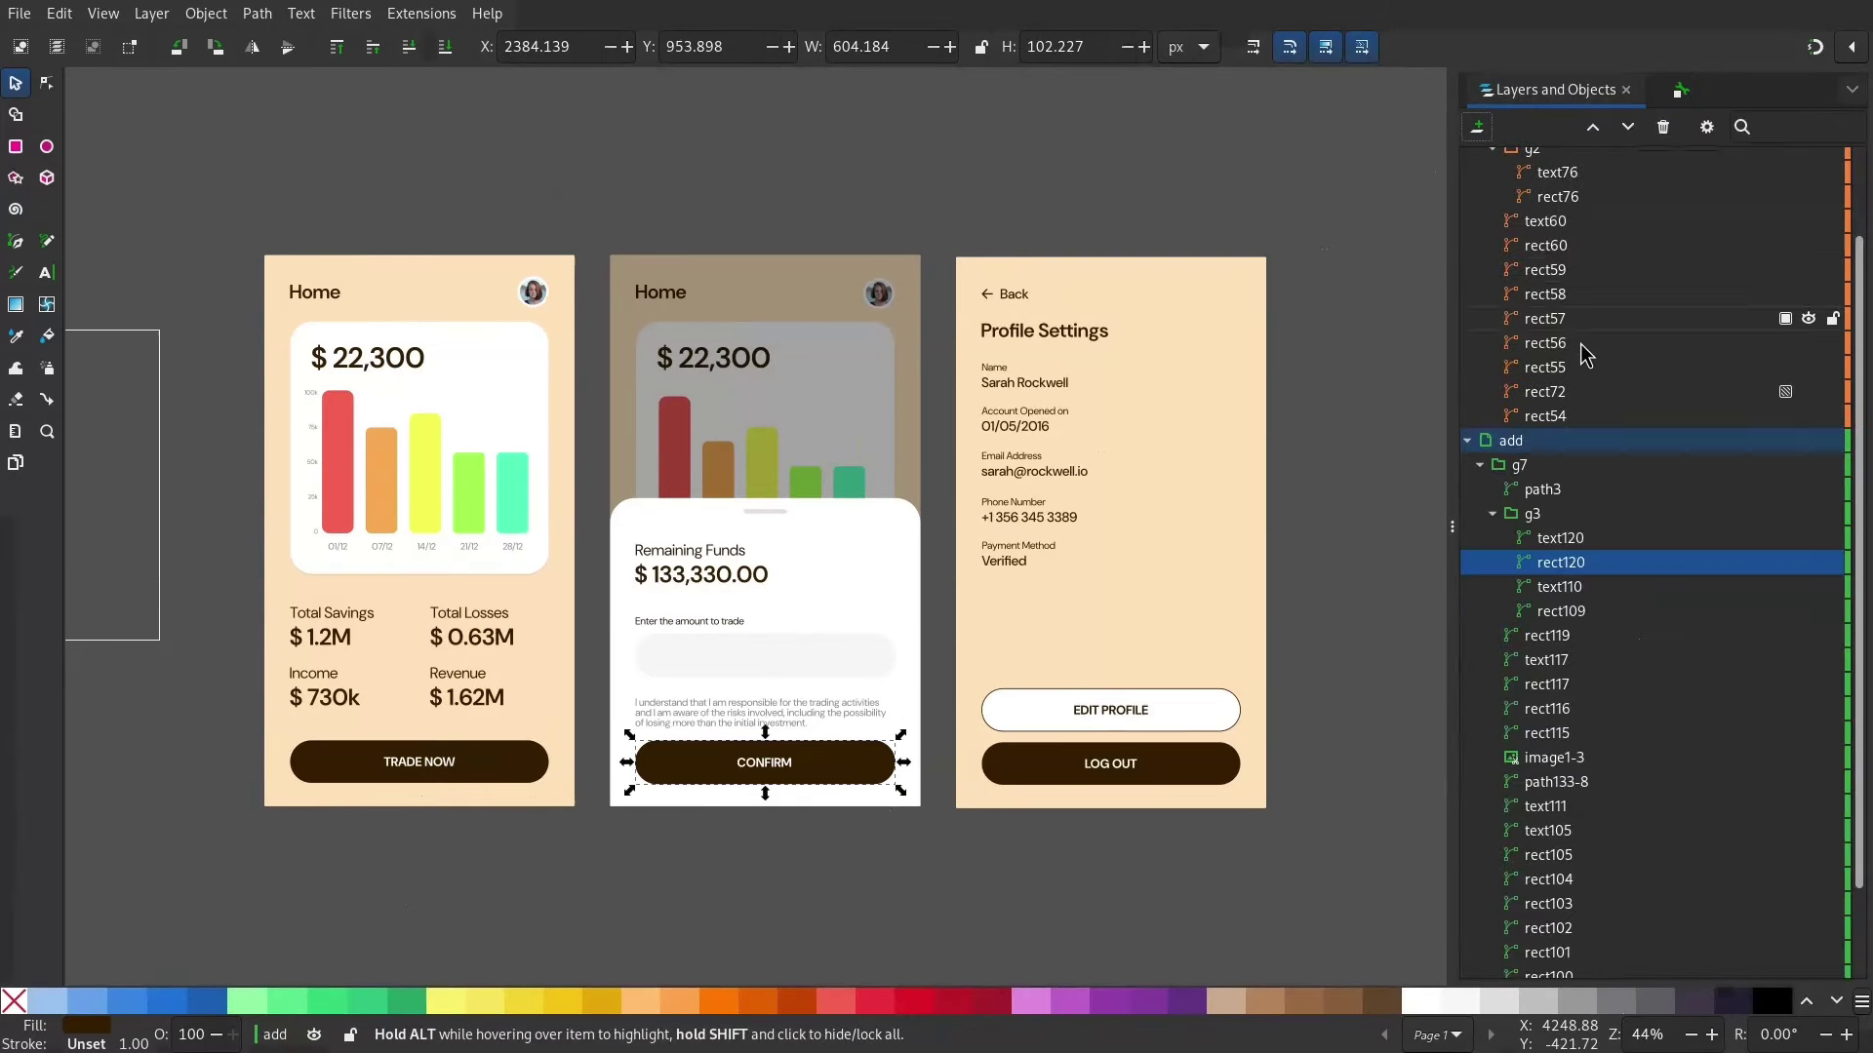
click(1539, 517)
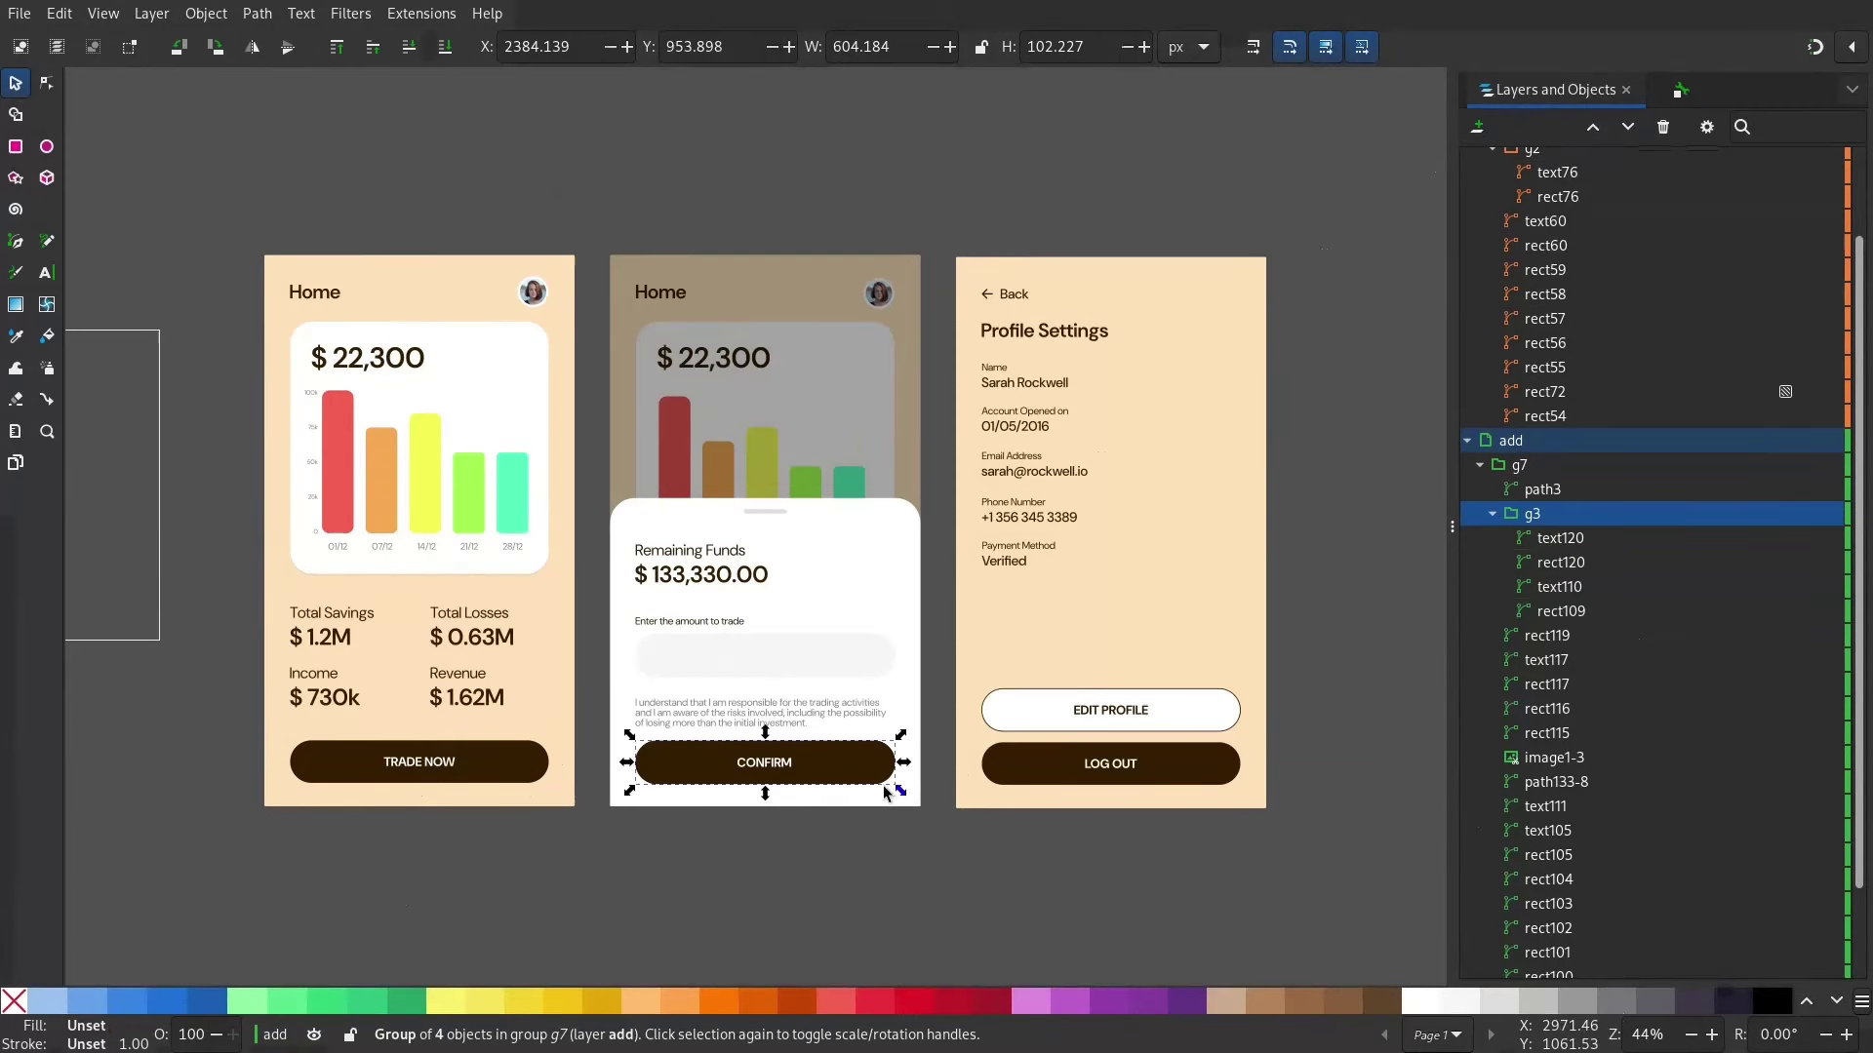
right_click(845, 770)
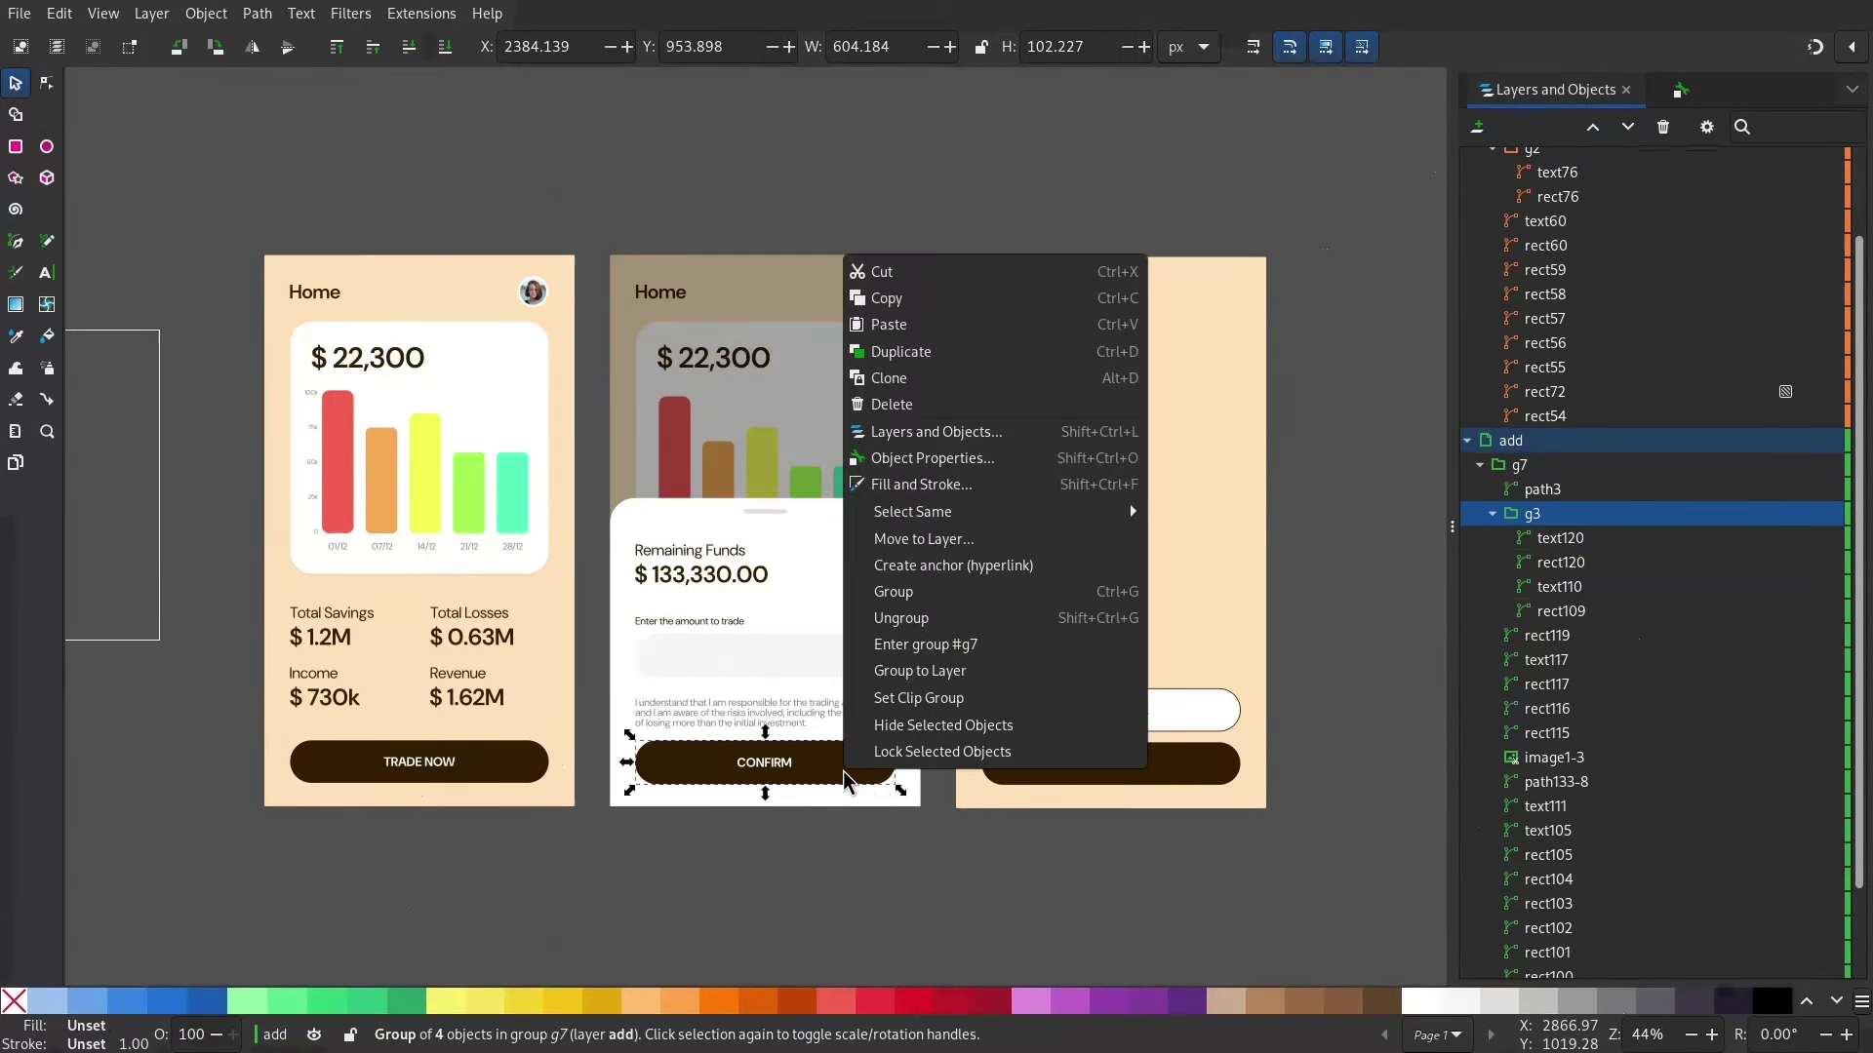
Step: Set CONFIRM group g3's onclick to showLayer("home") and onmouseover to this.style.cursor = "pointer"
click(981, 468)
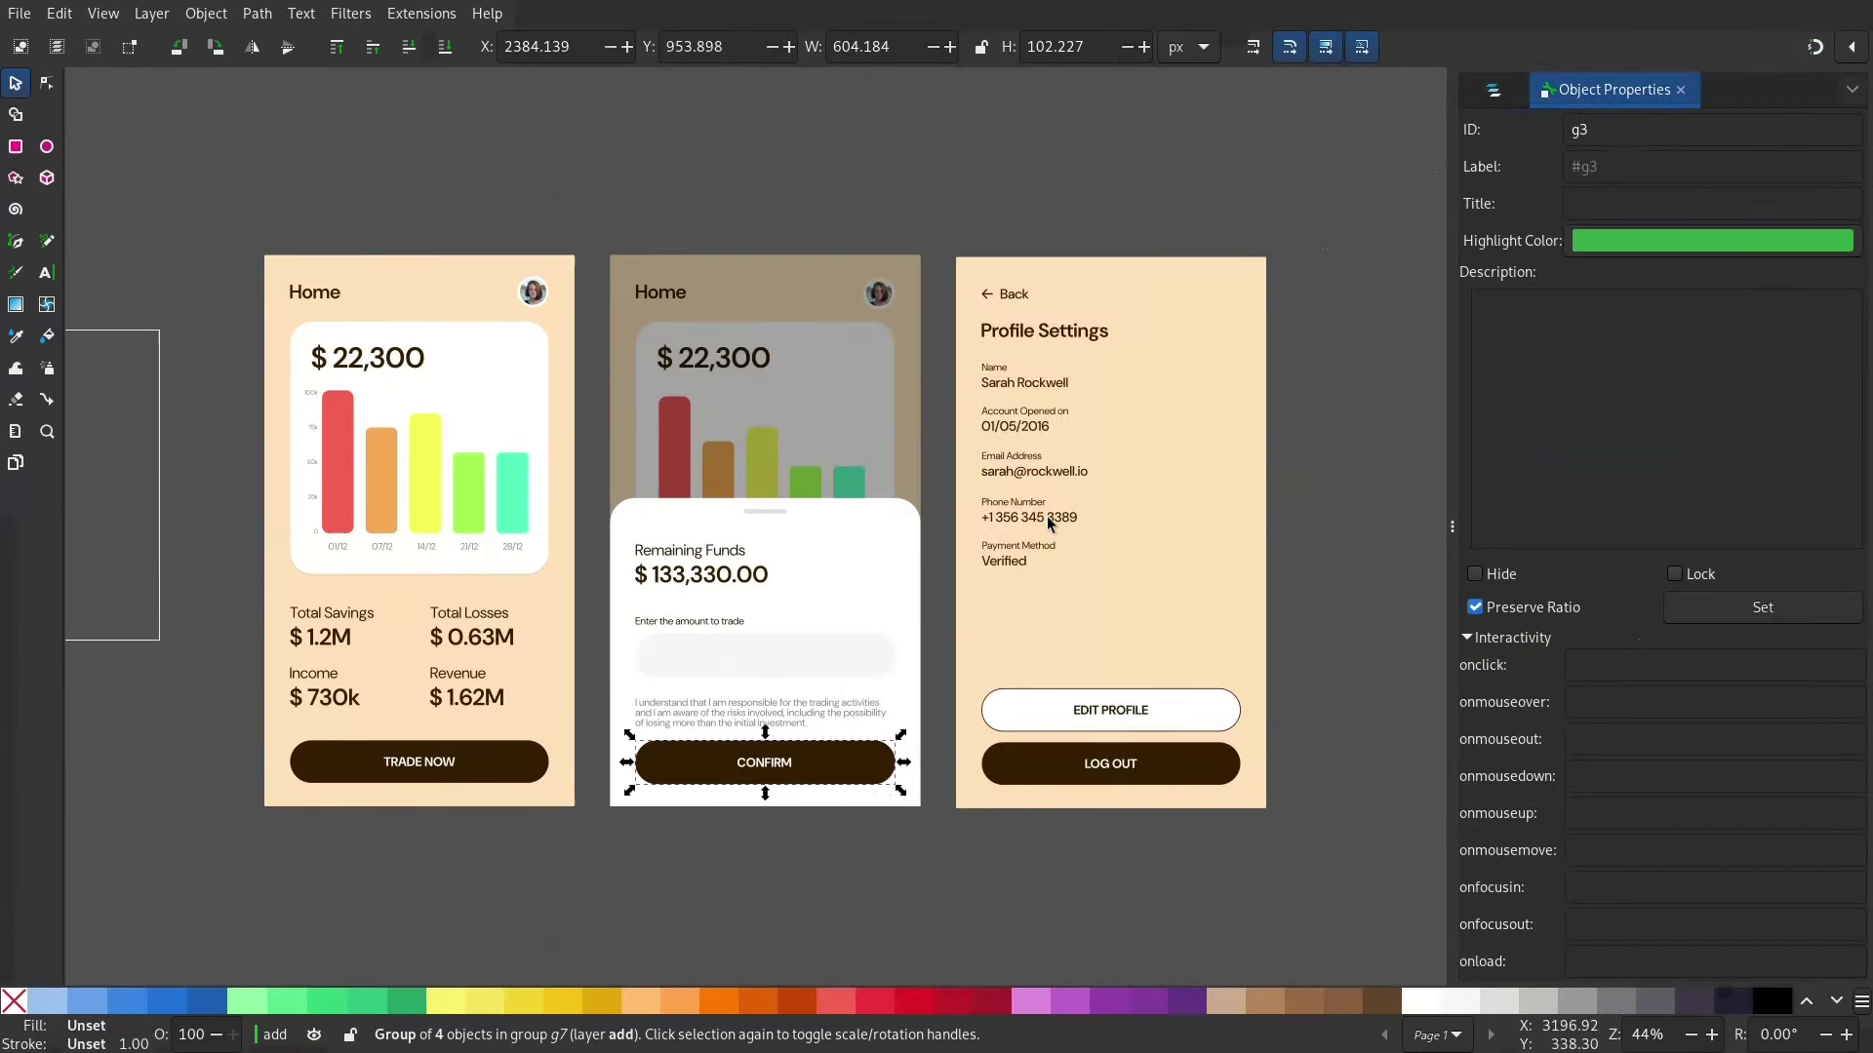
click(1588, 672)
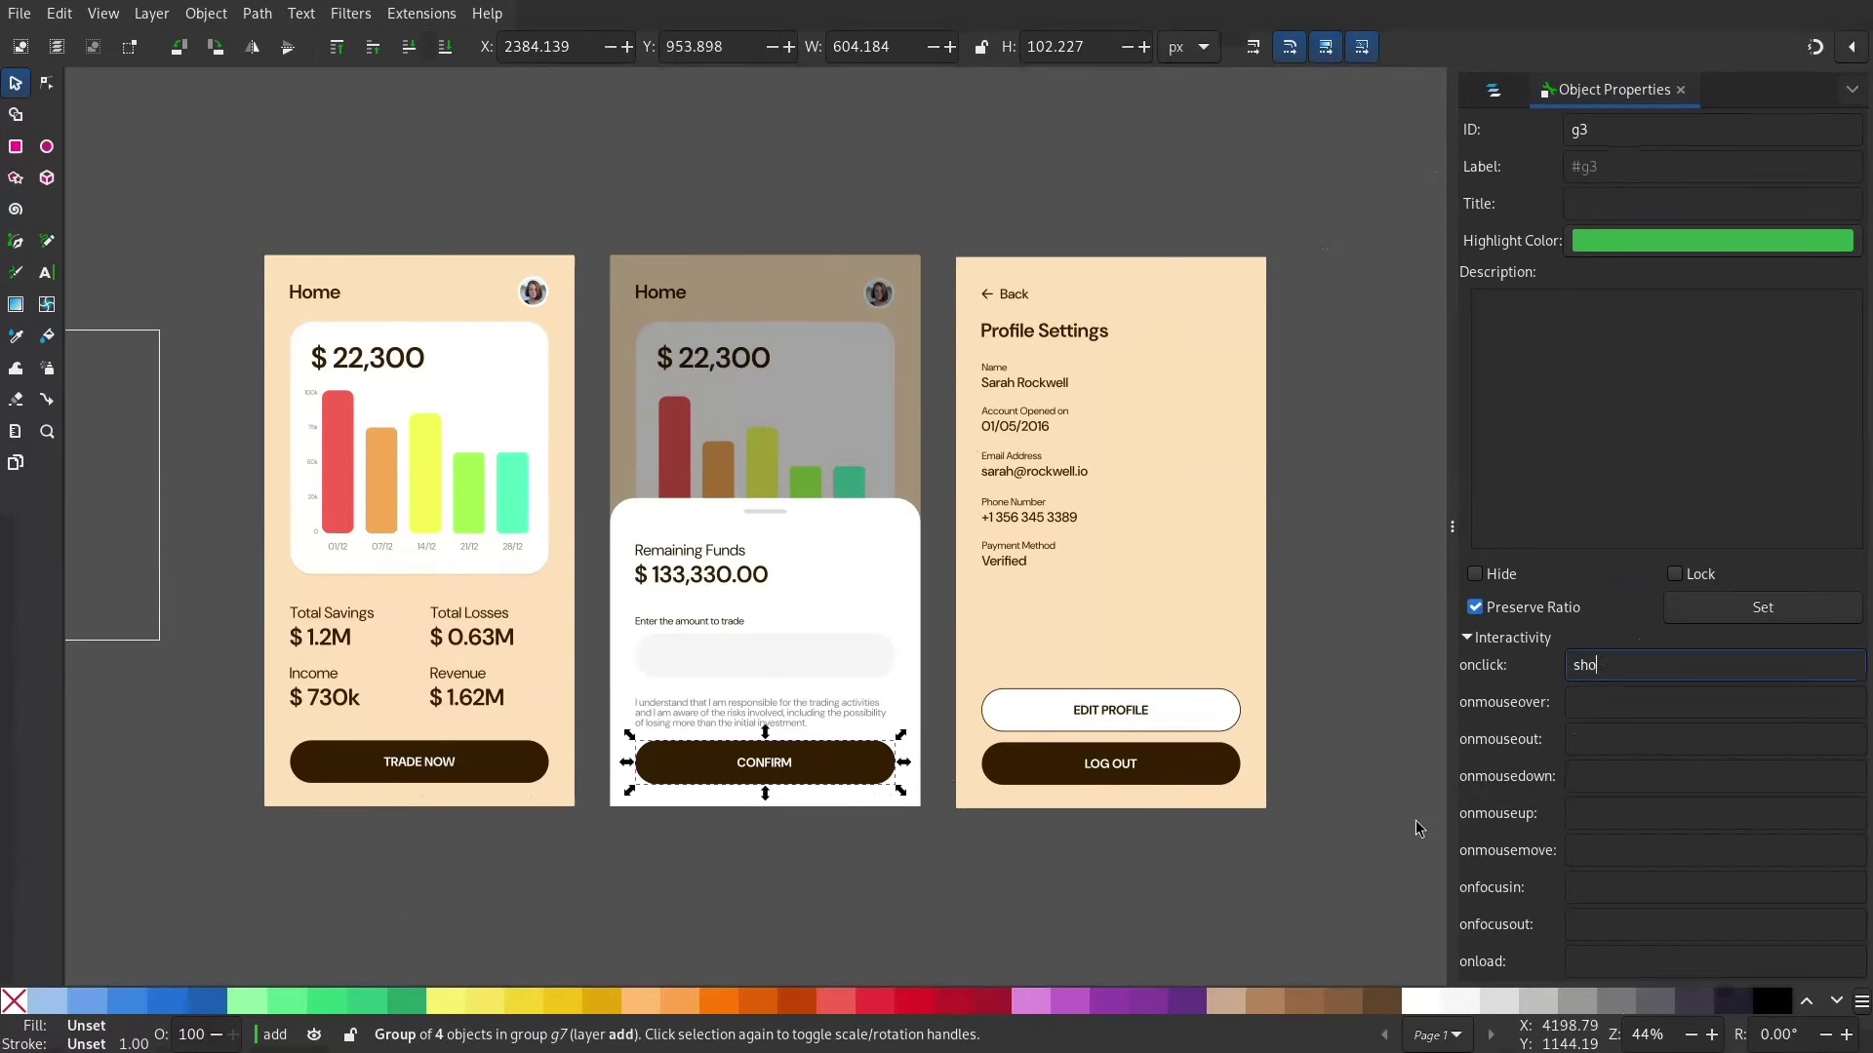
text(showLayer("home"))
key(Tab)
text(this.style.cursor)
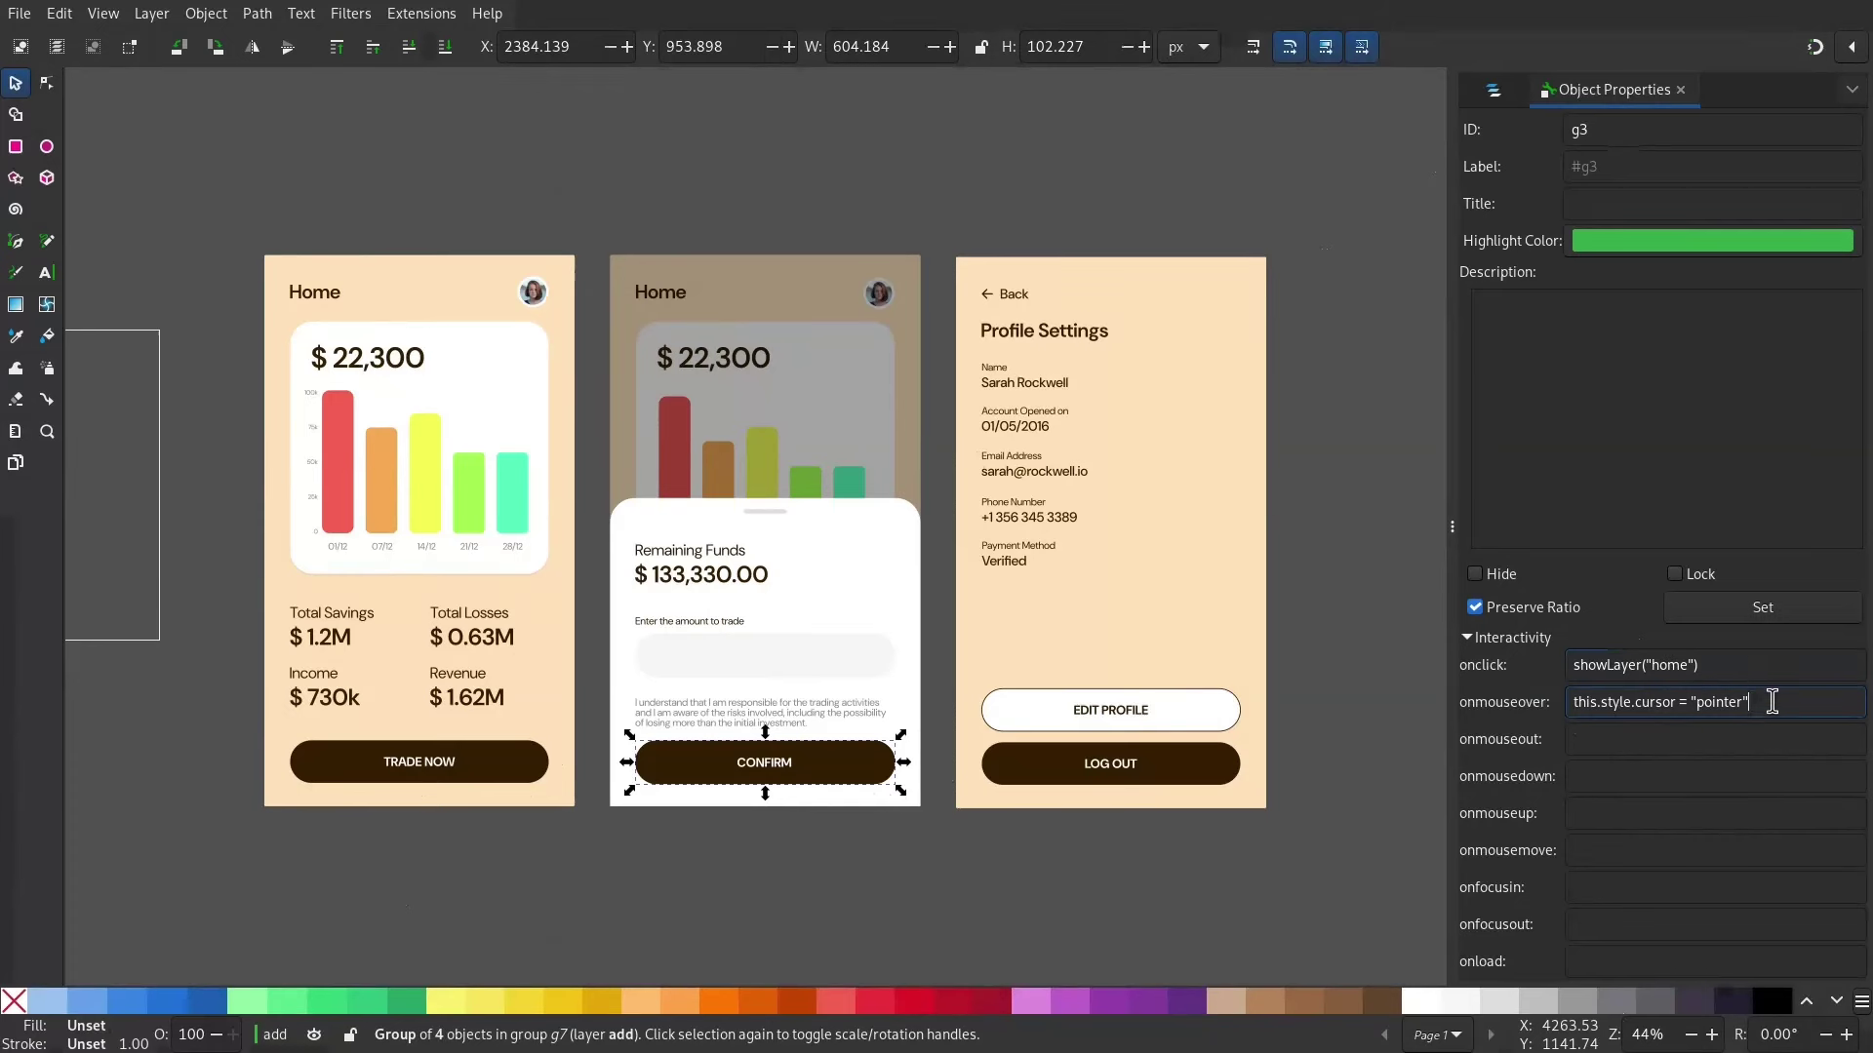
Step: Give the Profile screen's Back link group g4 onclick showLayer("home") and a pointer-cursor hover
click(1385, 772)
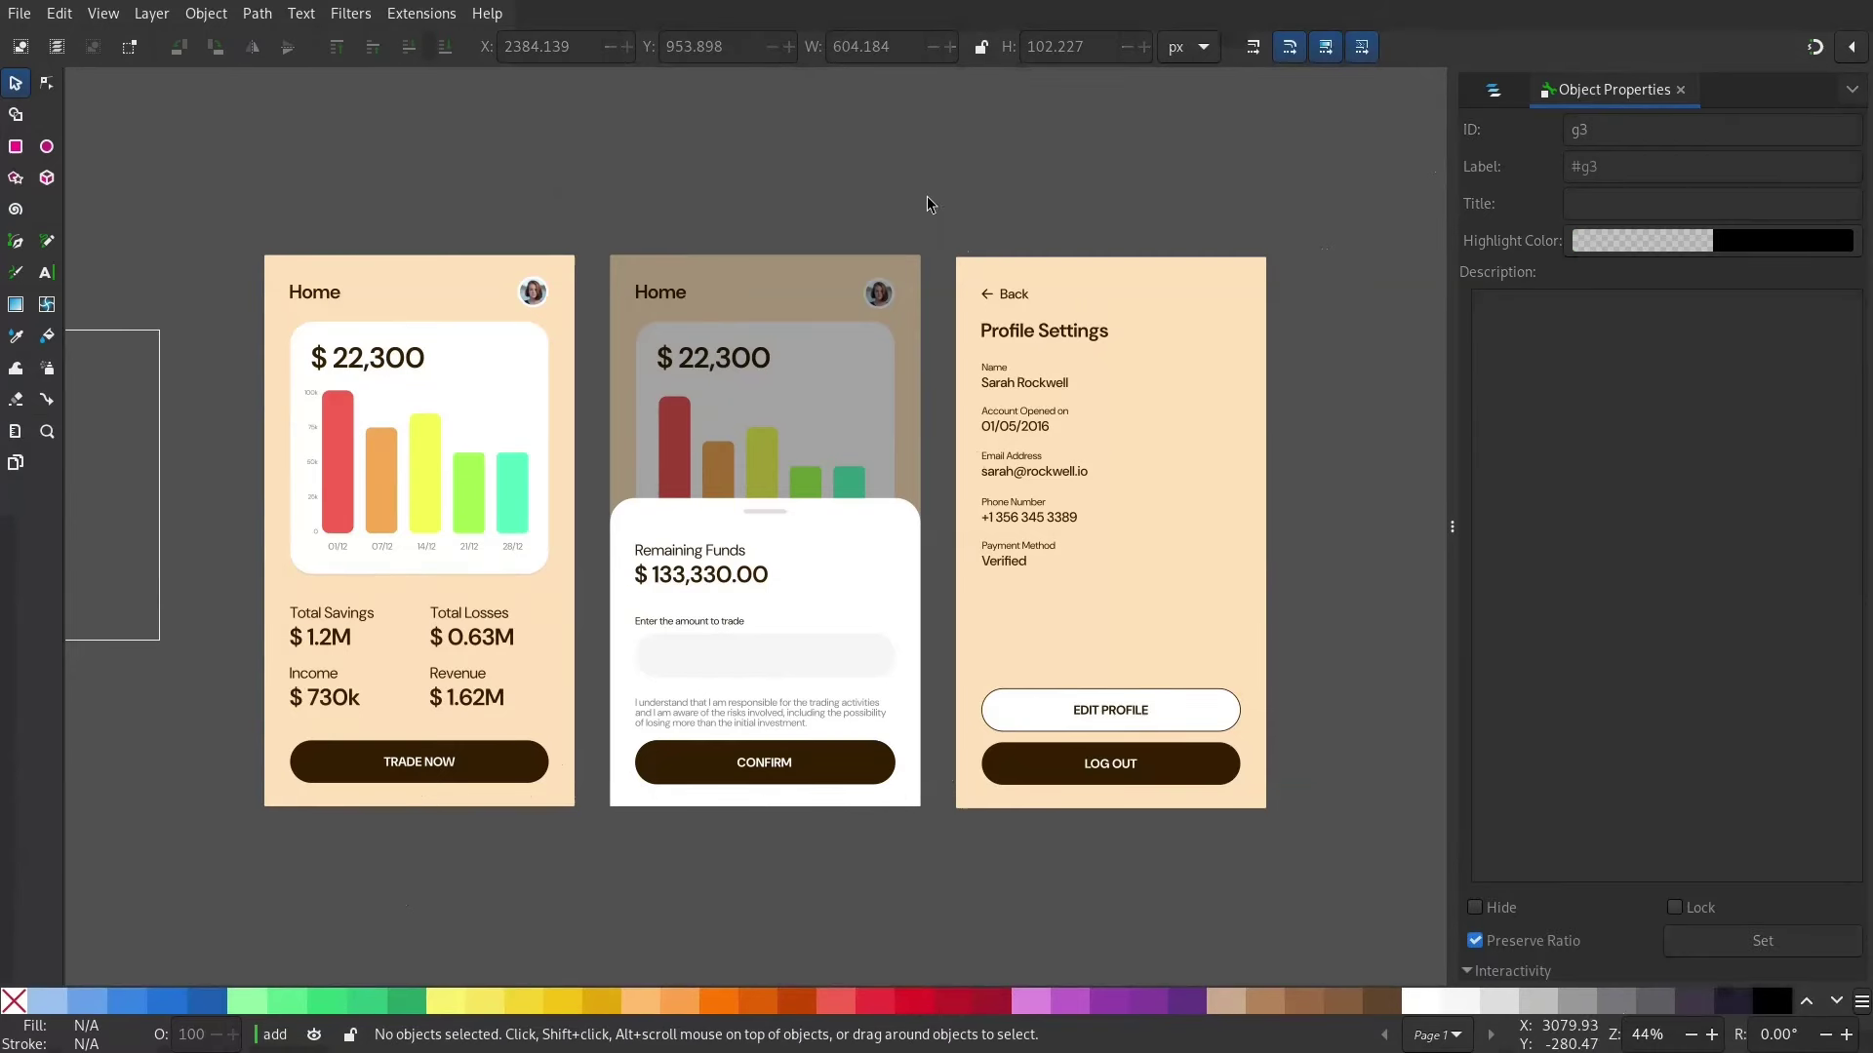
drag(926, 196, 1297, 839)
click(1492, 90)
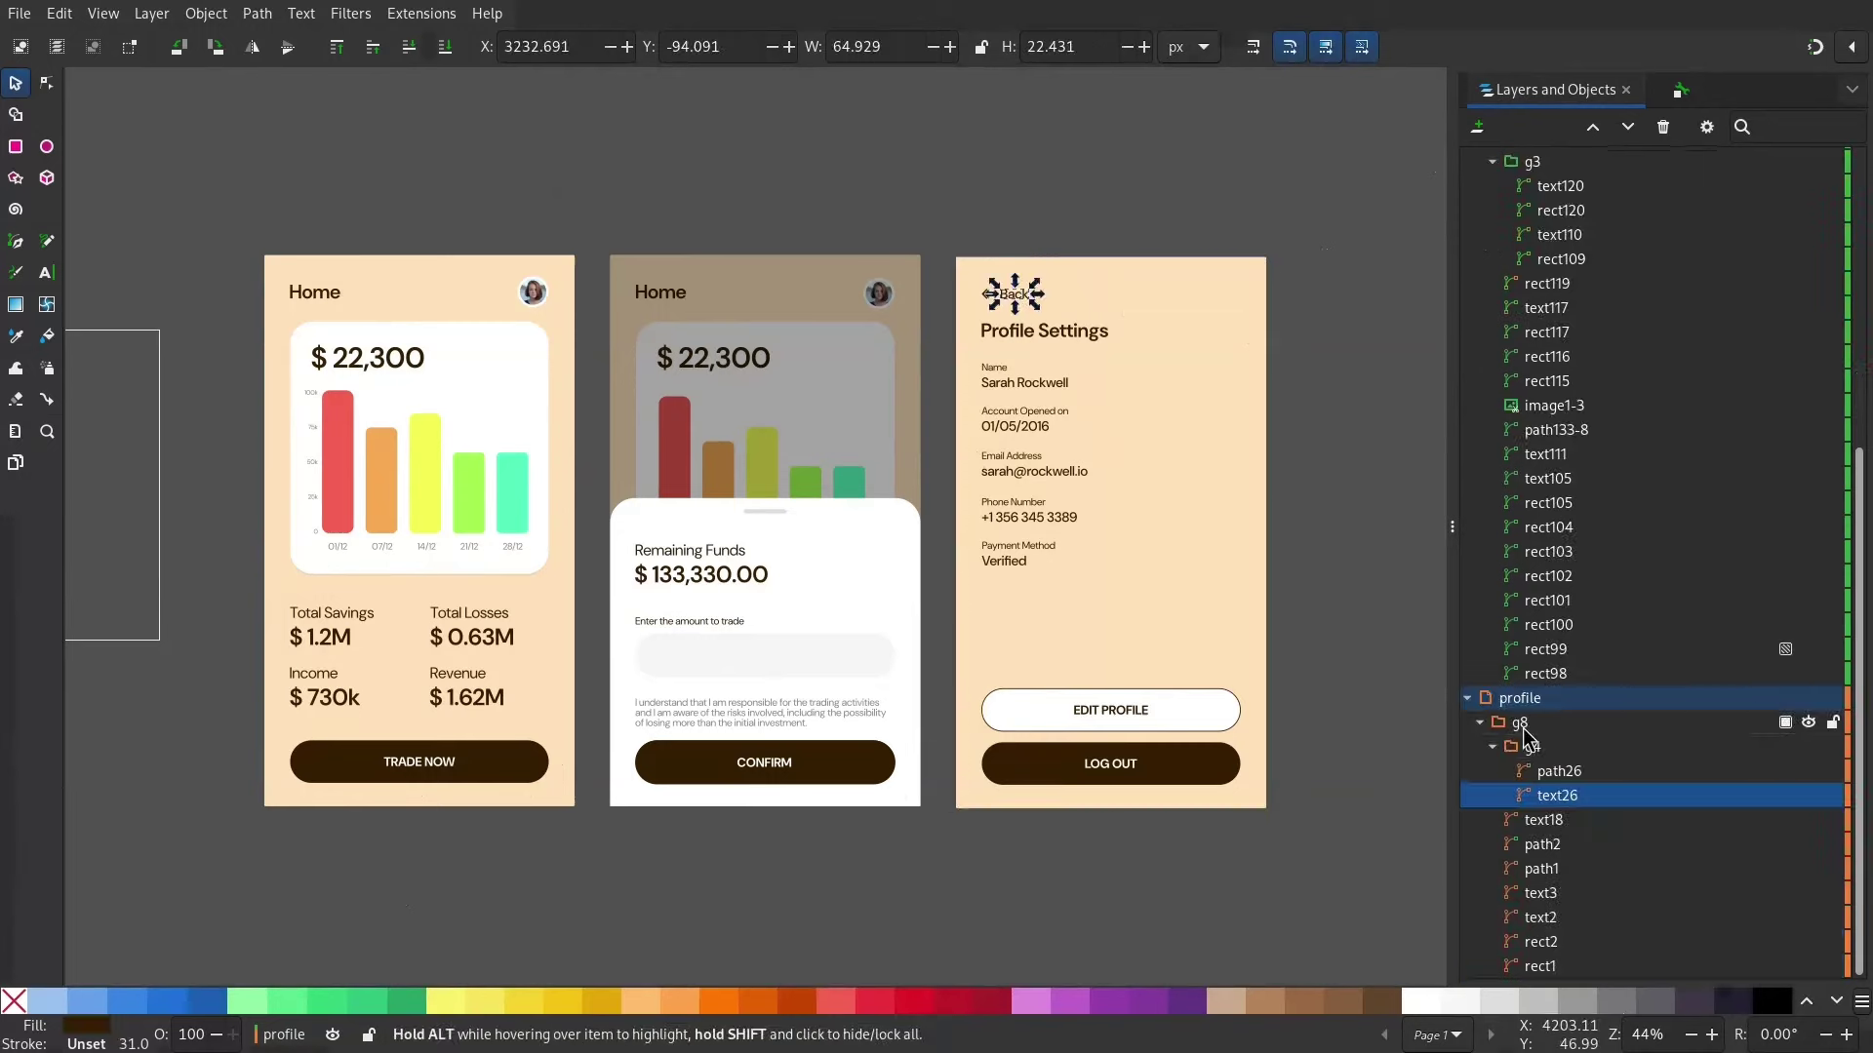
click(1561, 768)
key(ctrl+shift+o)
click(1590, 671)
text(showLayer(")
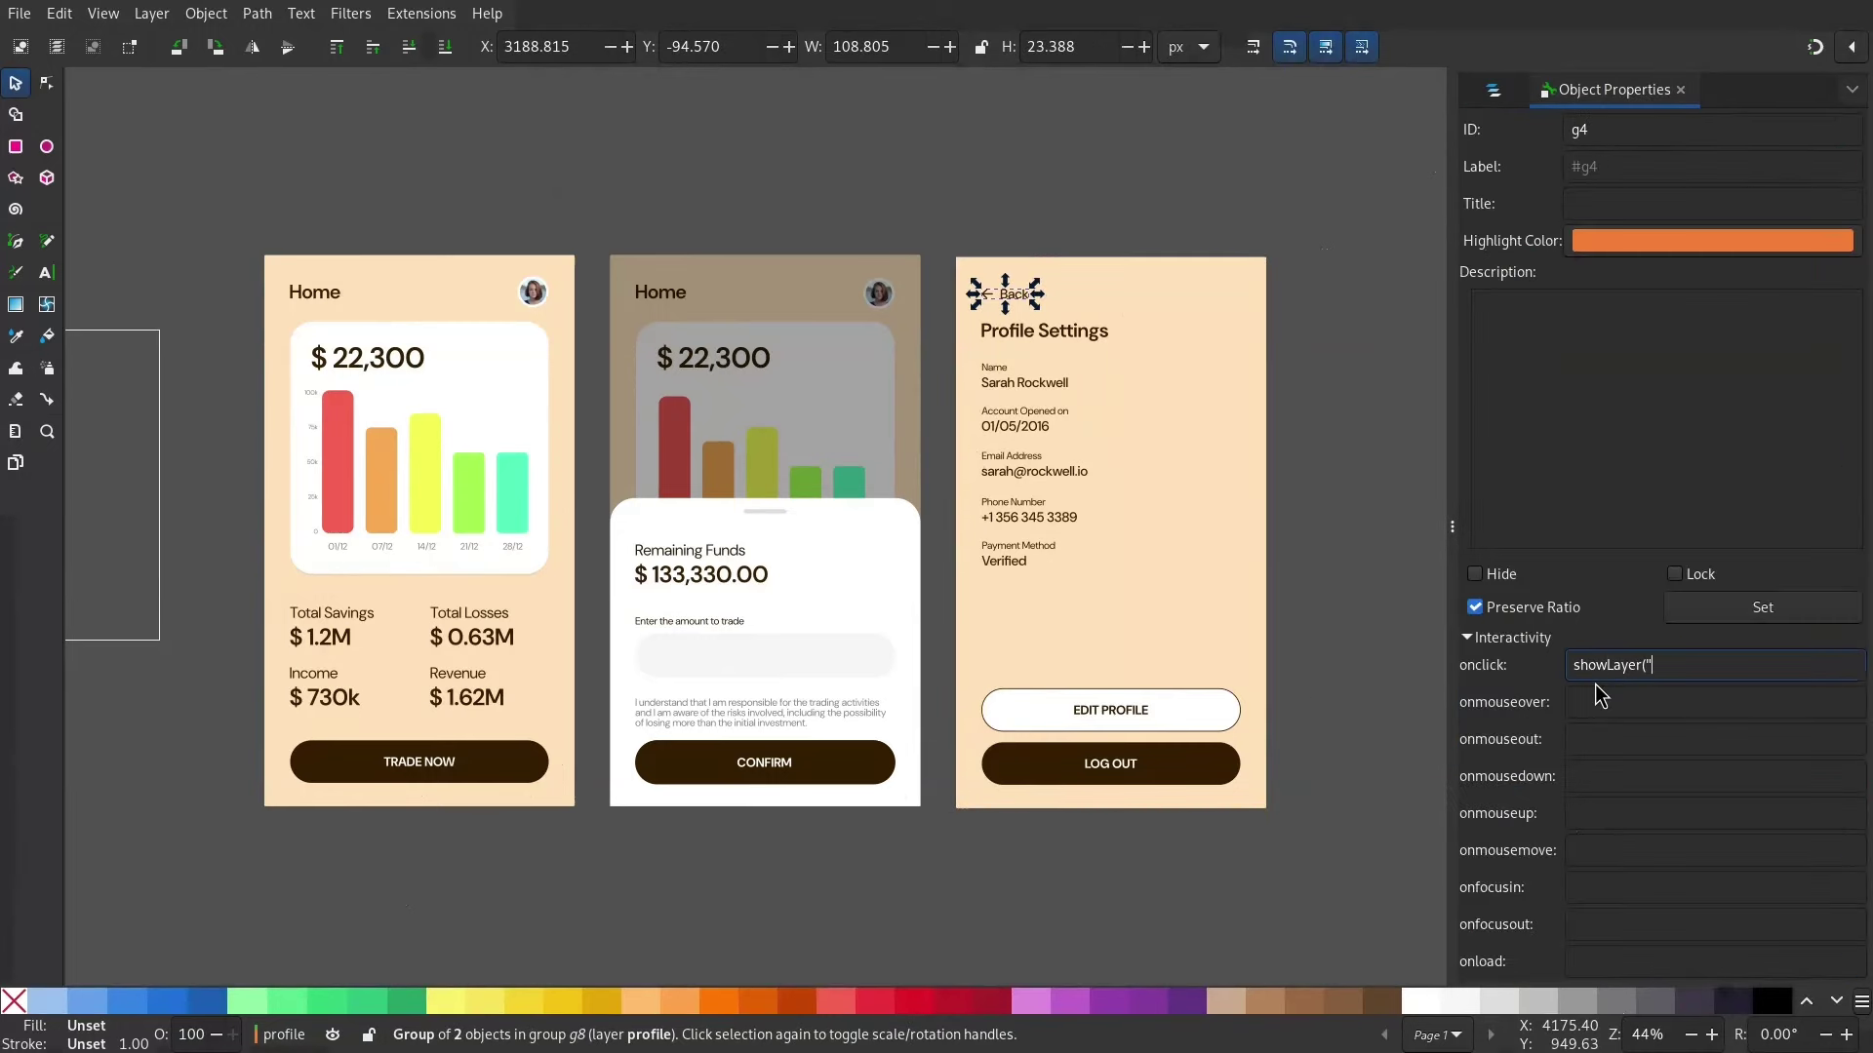
text(home"))
key(Tab)
text(this.style.cursor = "pointer")
click(1394, 673)
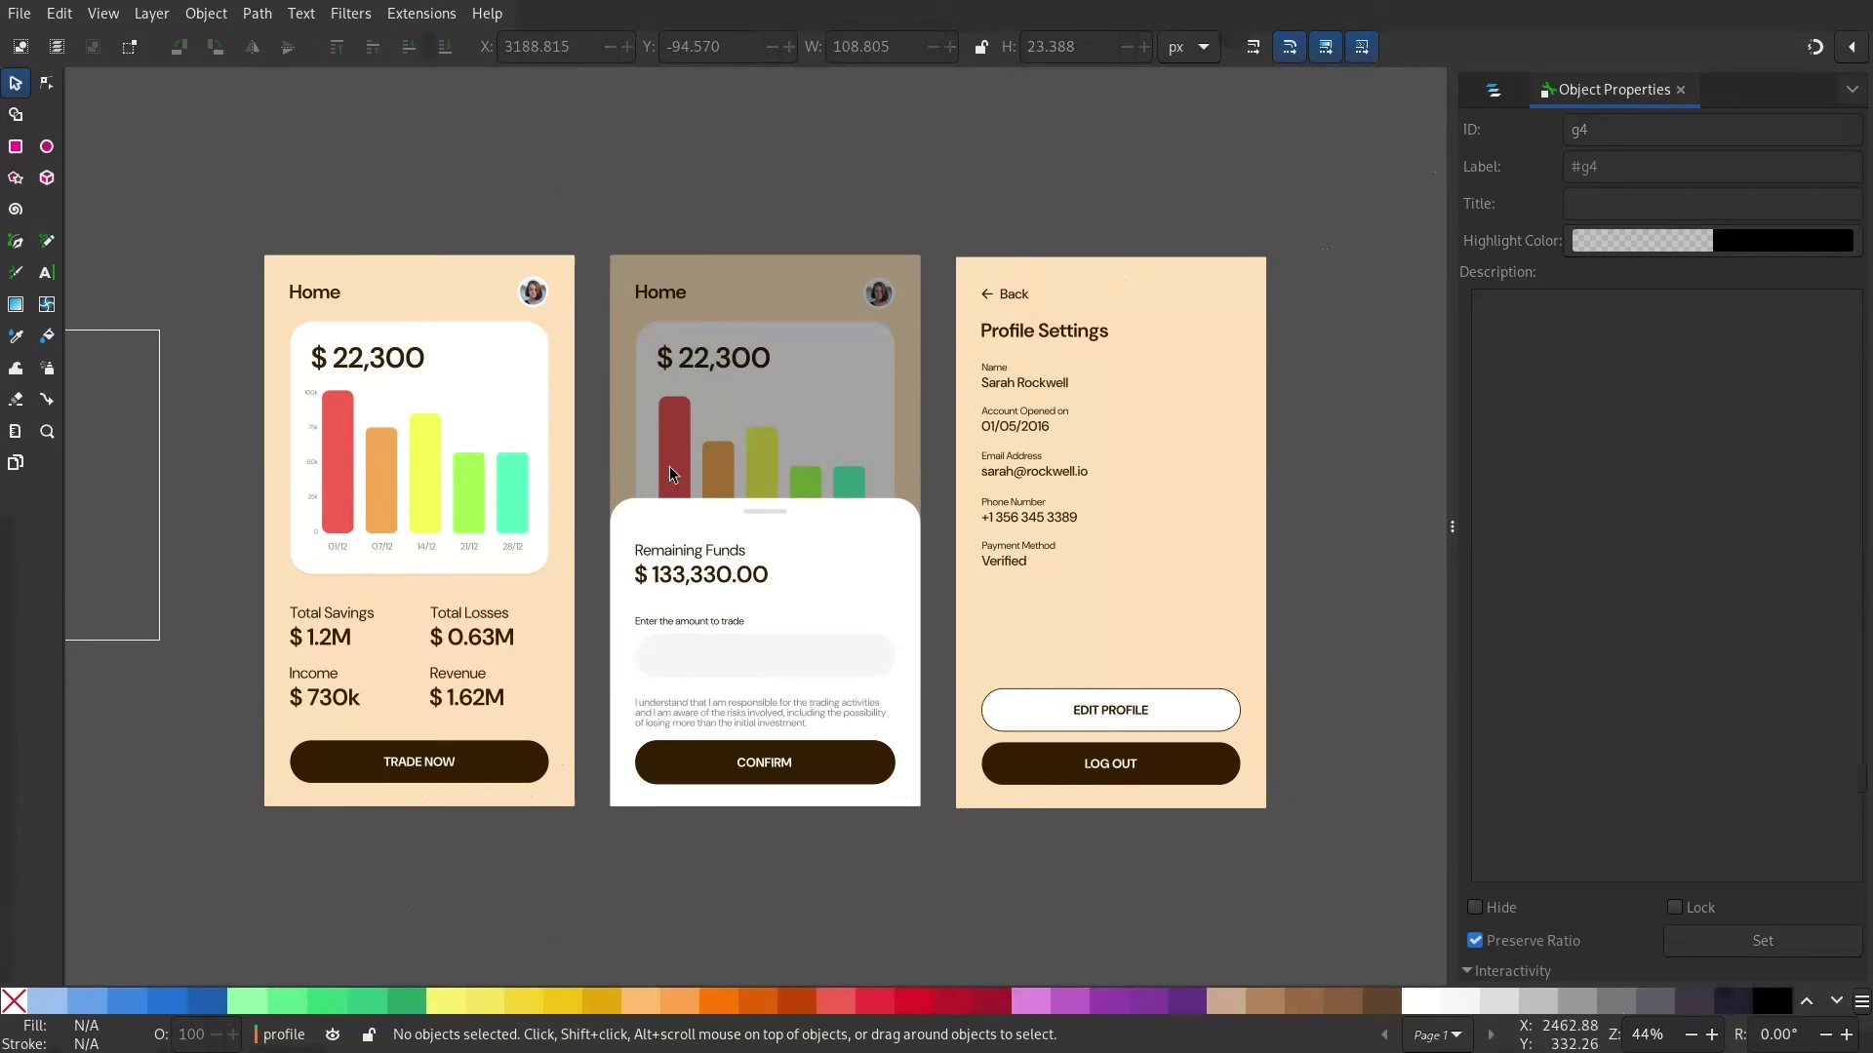
Step: Give the trade backdrop rect115 onclick showLayer("home") and onmouseover this.style.cursor = "pointer"
ctrl+click(870, 408)
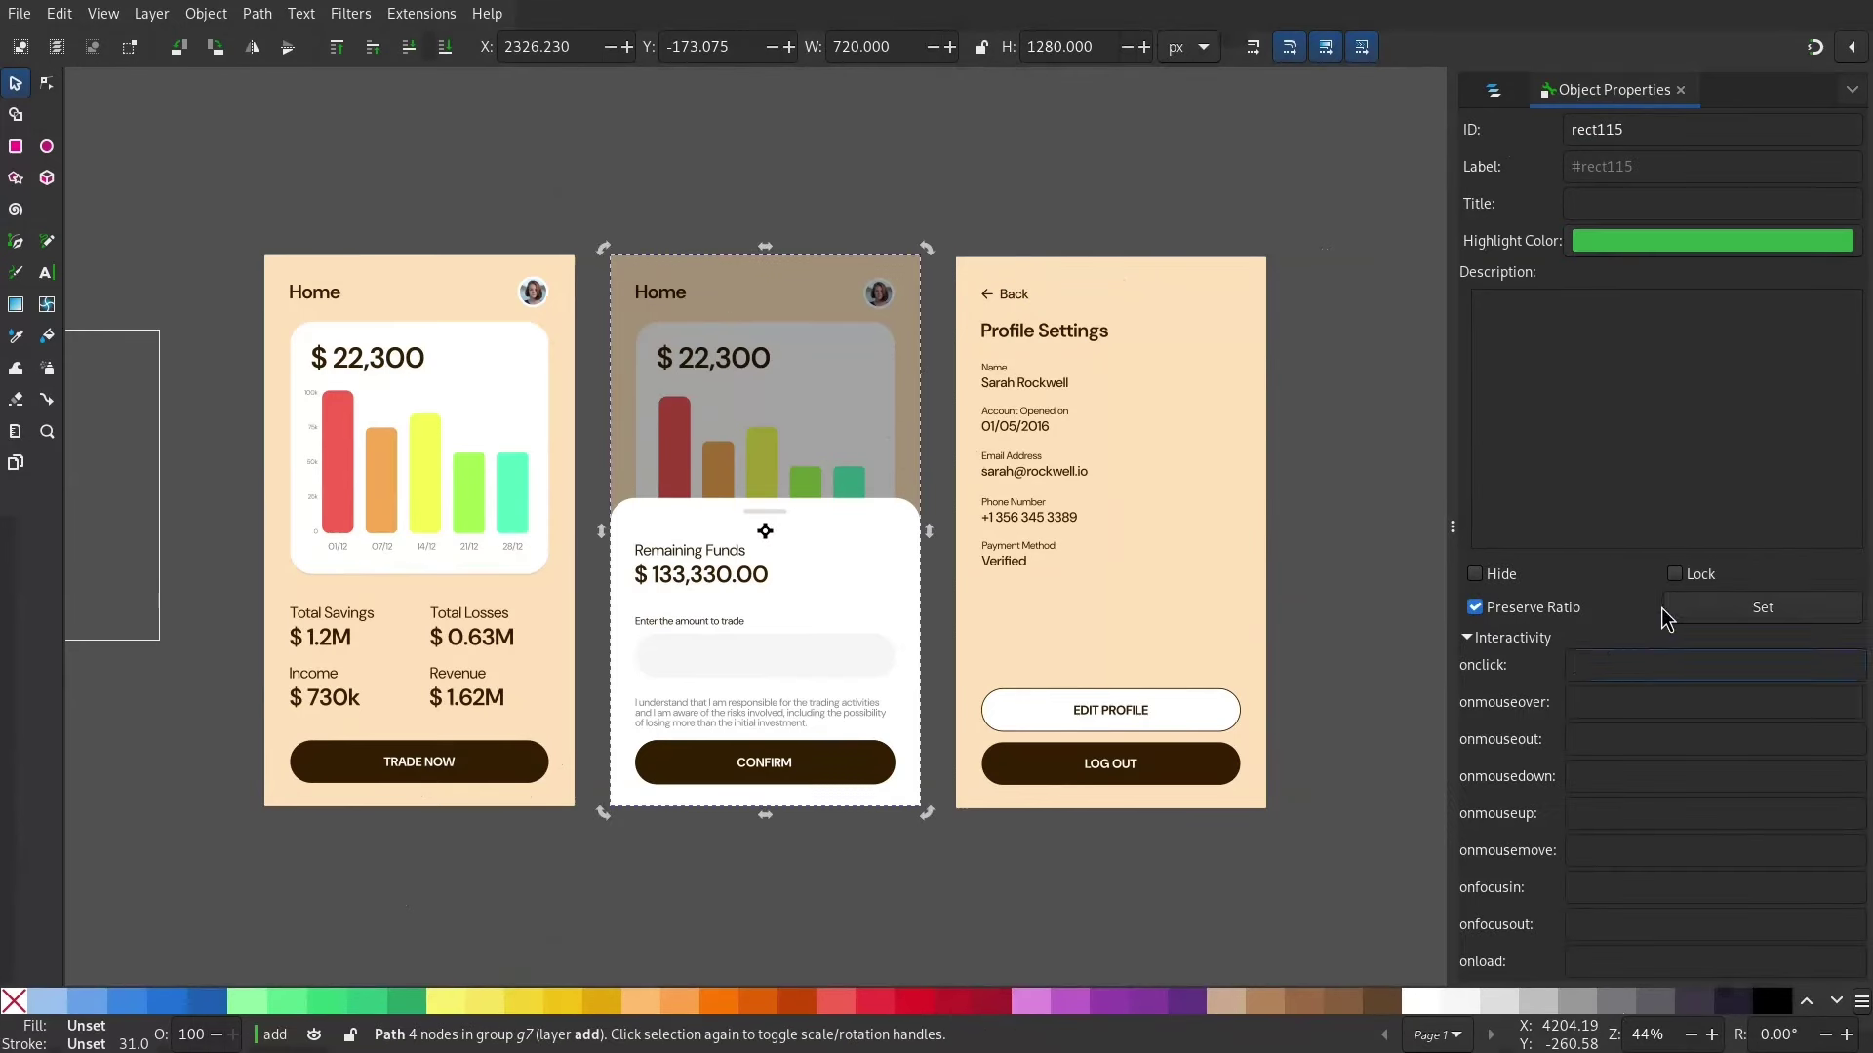
text(showLayer("home"))
key(Tab)
text(this.style.cursor )
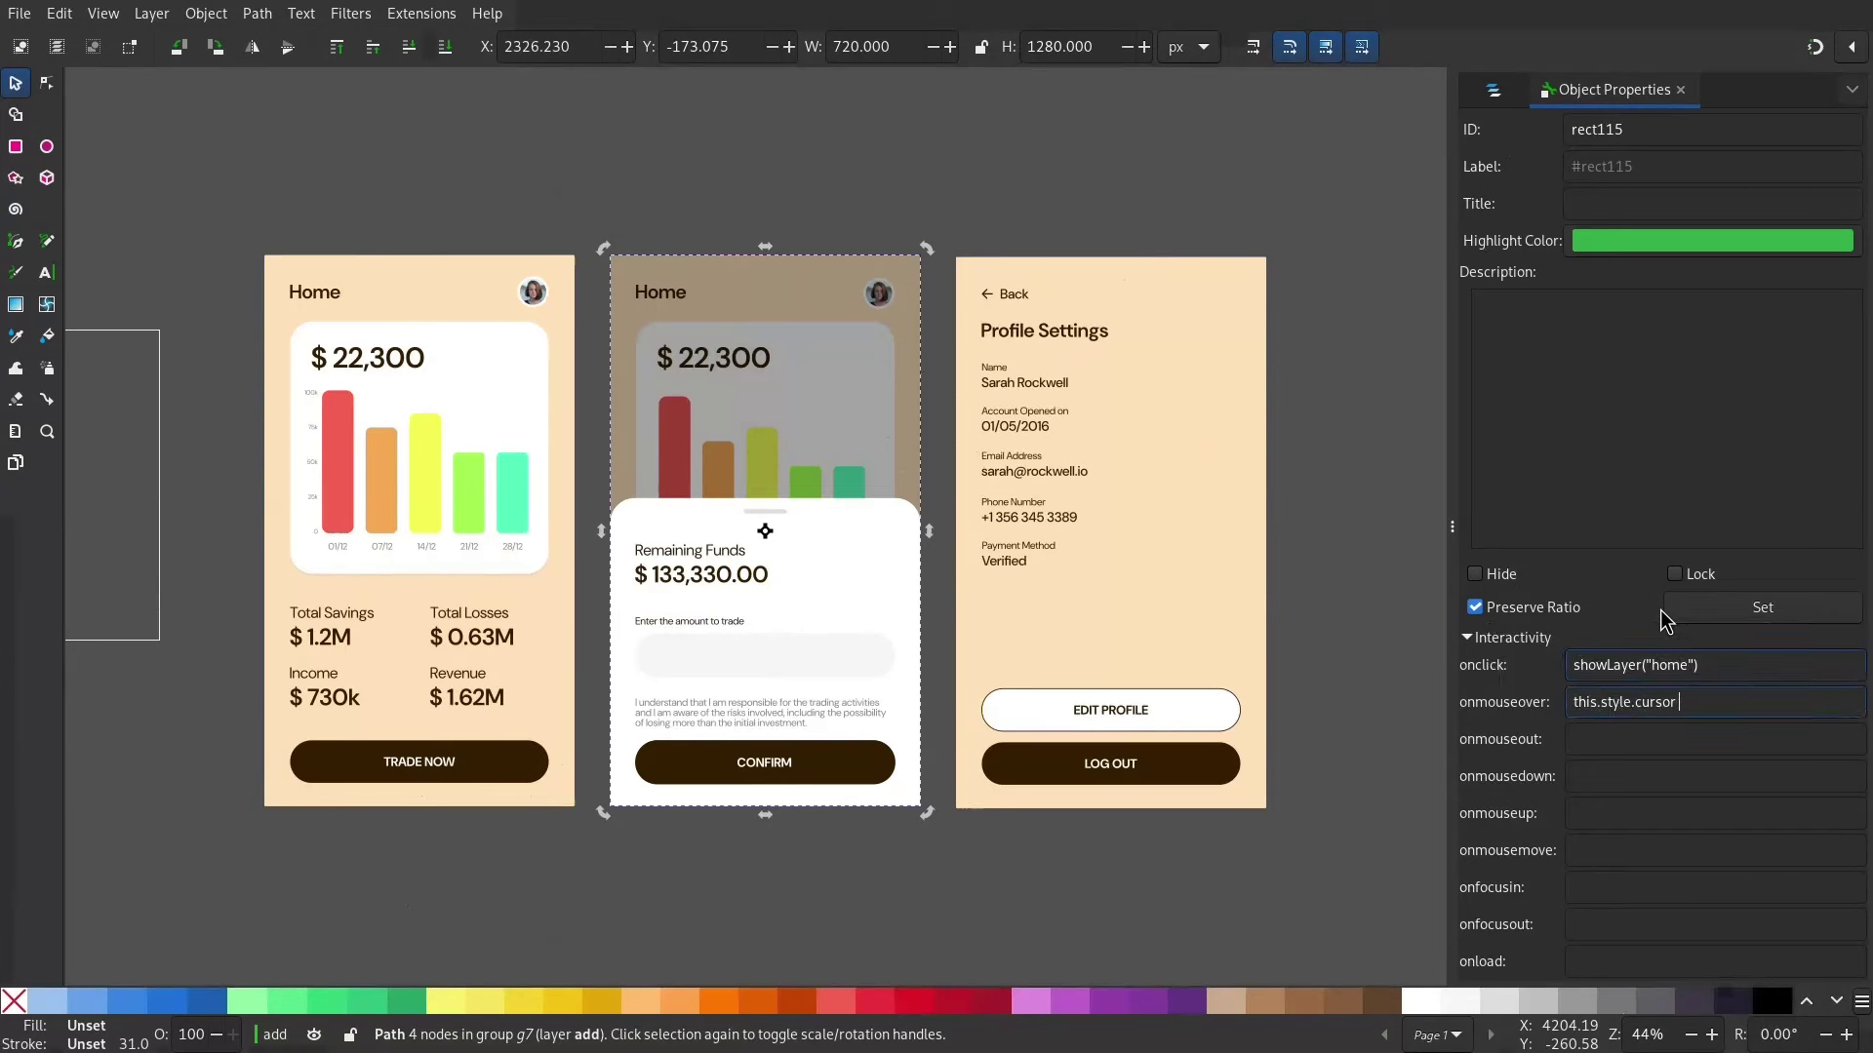
text(= "pointer")
click(1371, 710)
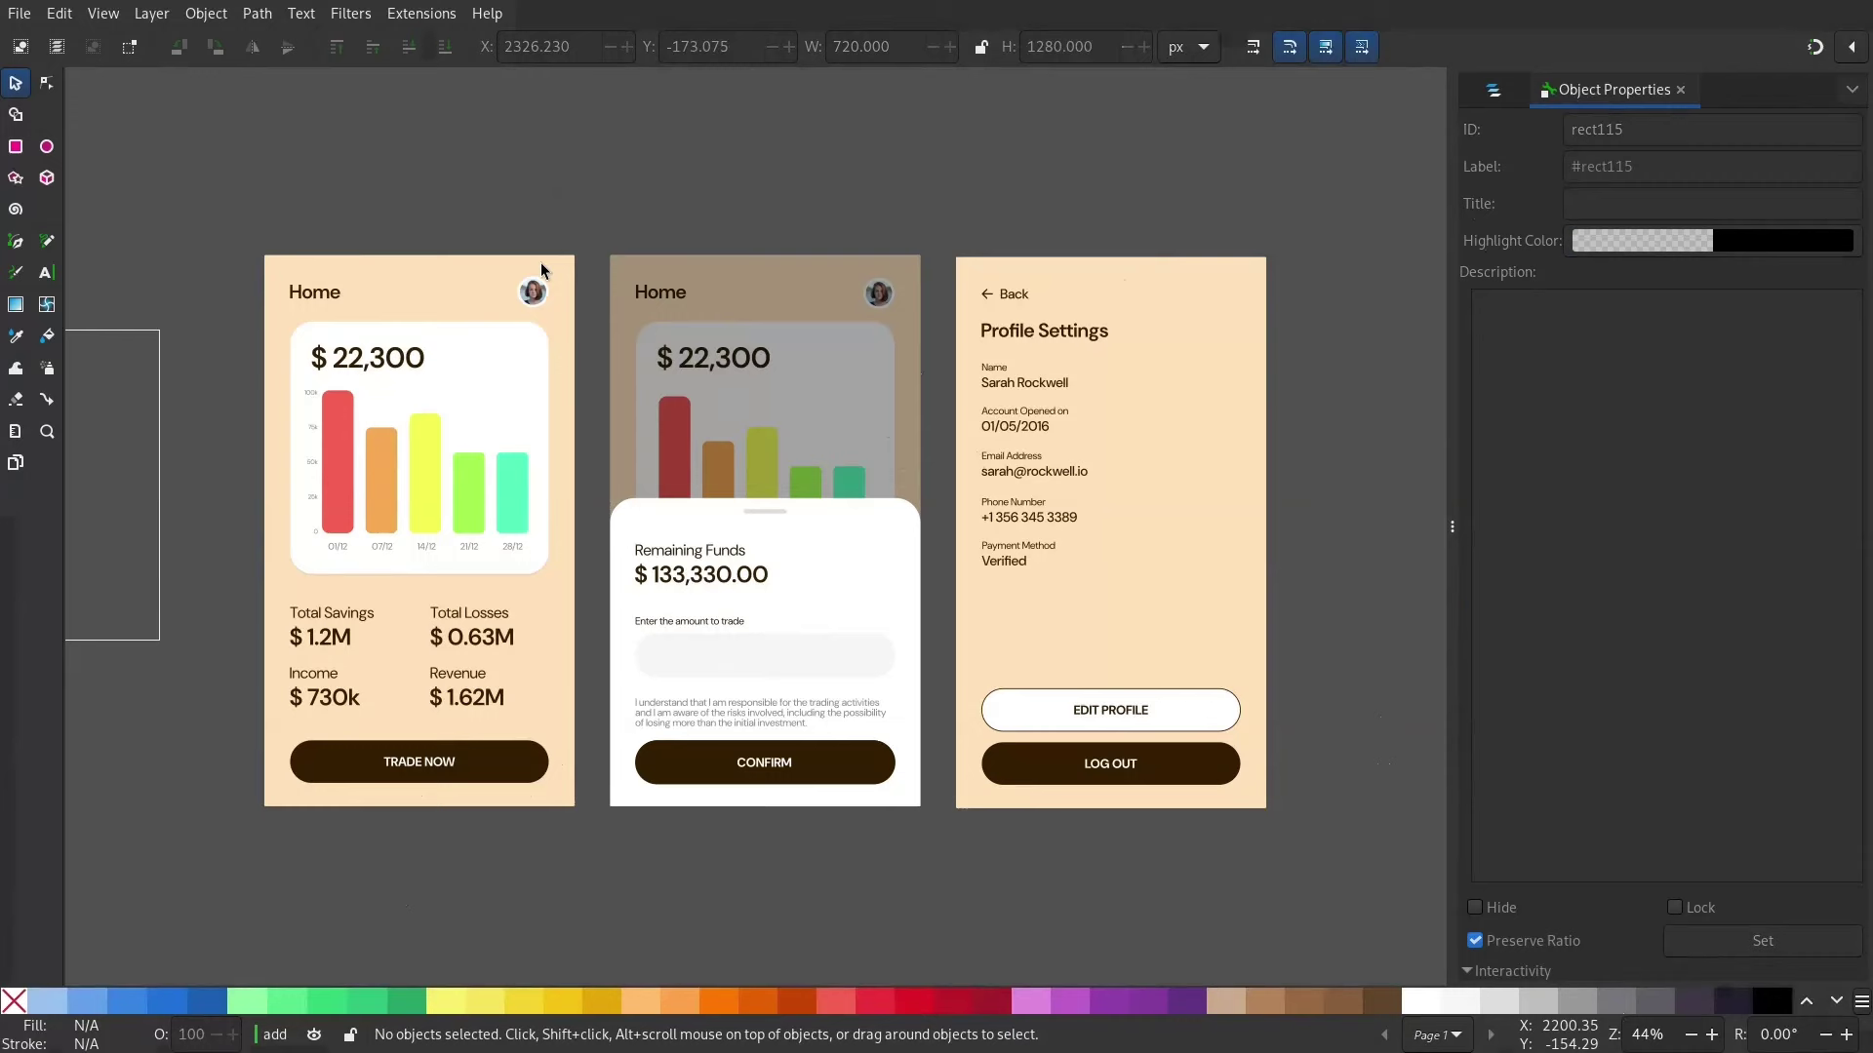
Step: Select the Home avatar's parent group g5 and bring up its Object Properties
ctrl+click(532, 292)
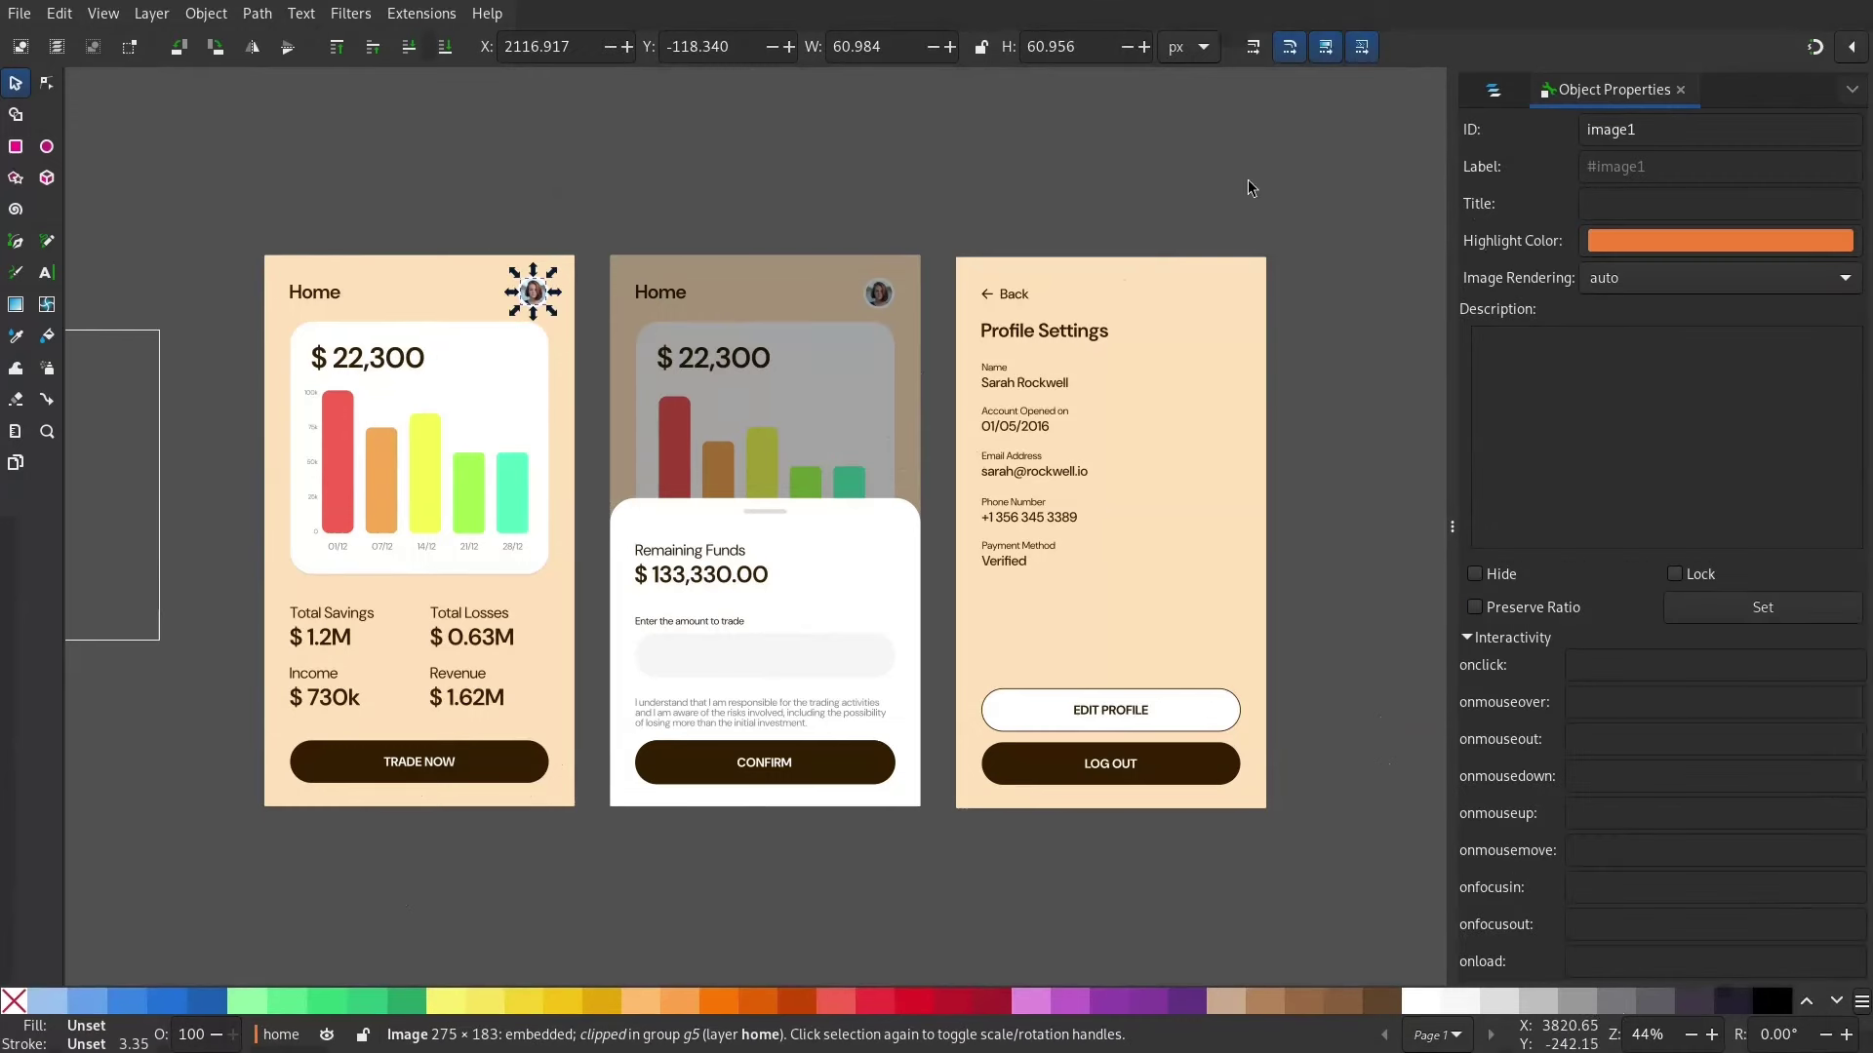
click(1492, 93)
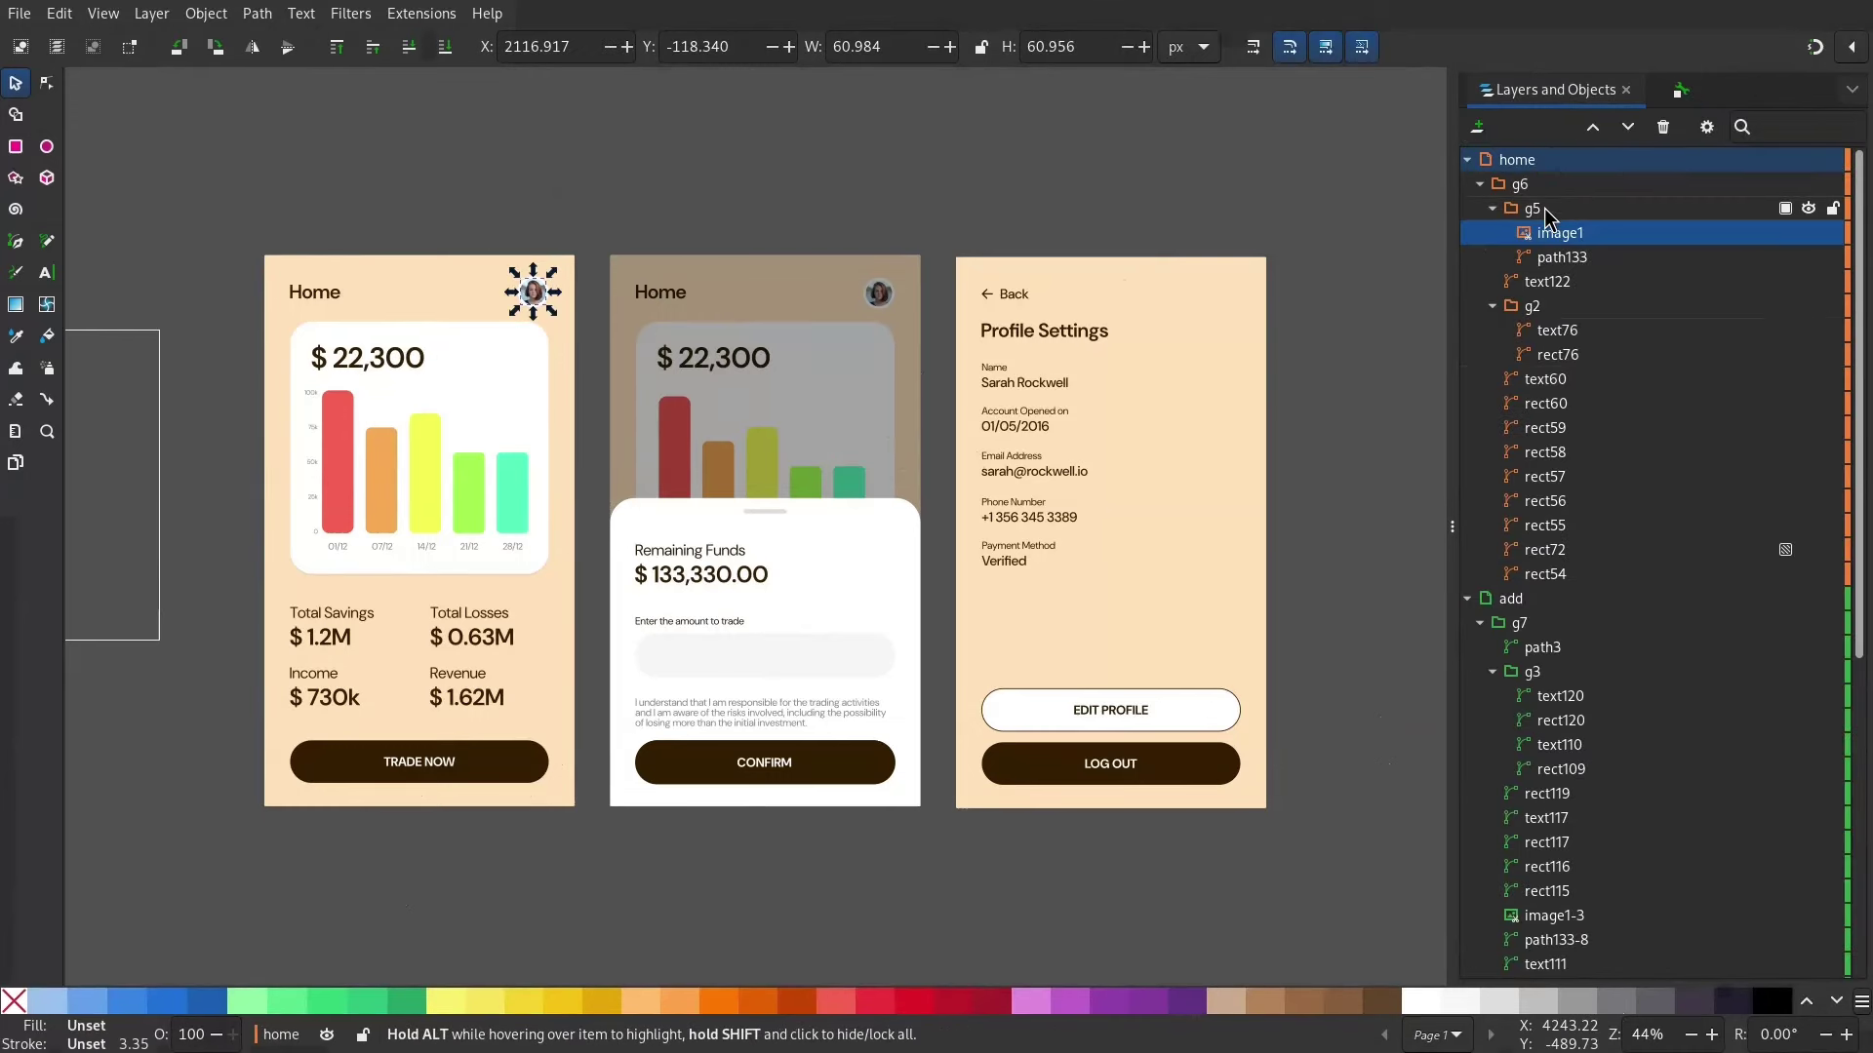
click(532, 296)
right_click(532, 295)
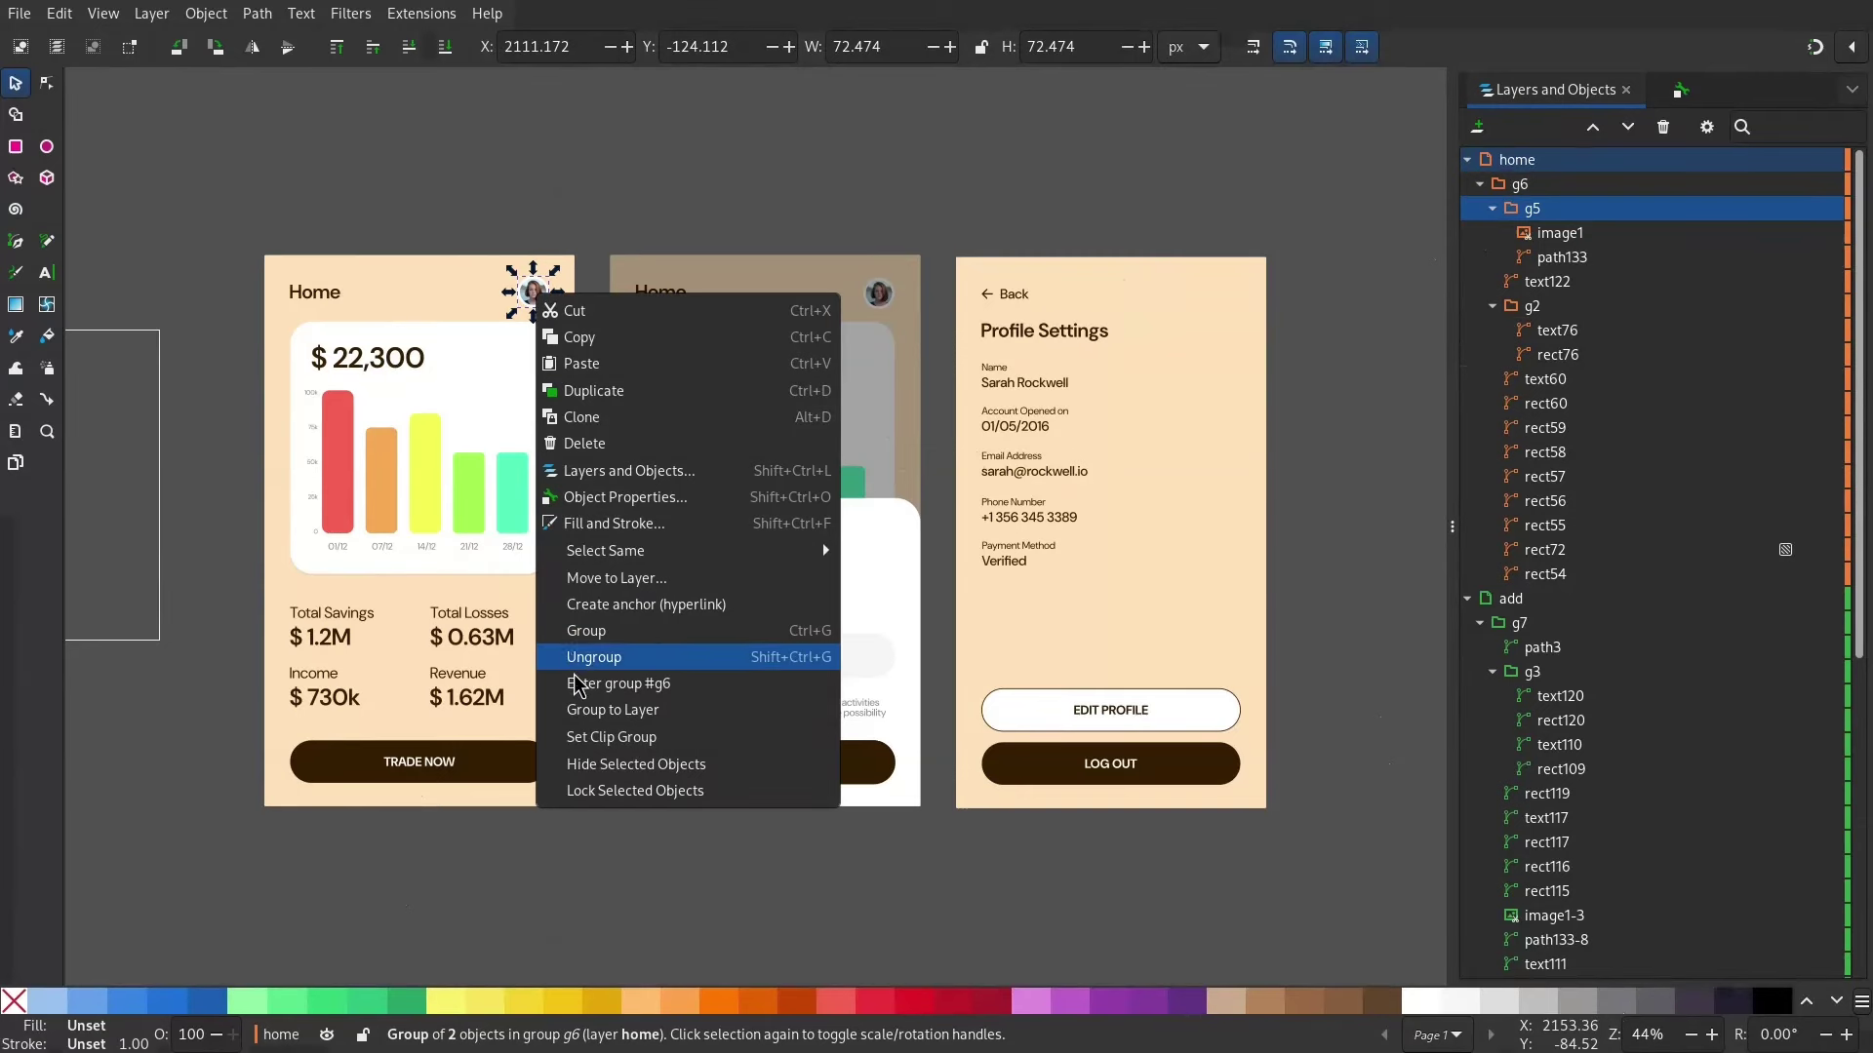
click(624, 498)
Step: Set g5's onclick to showLayer("profile") and begin the style.cursor hover code
click(1597, 664)
text(showLayer("profile"))
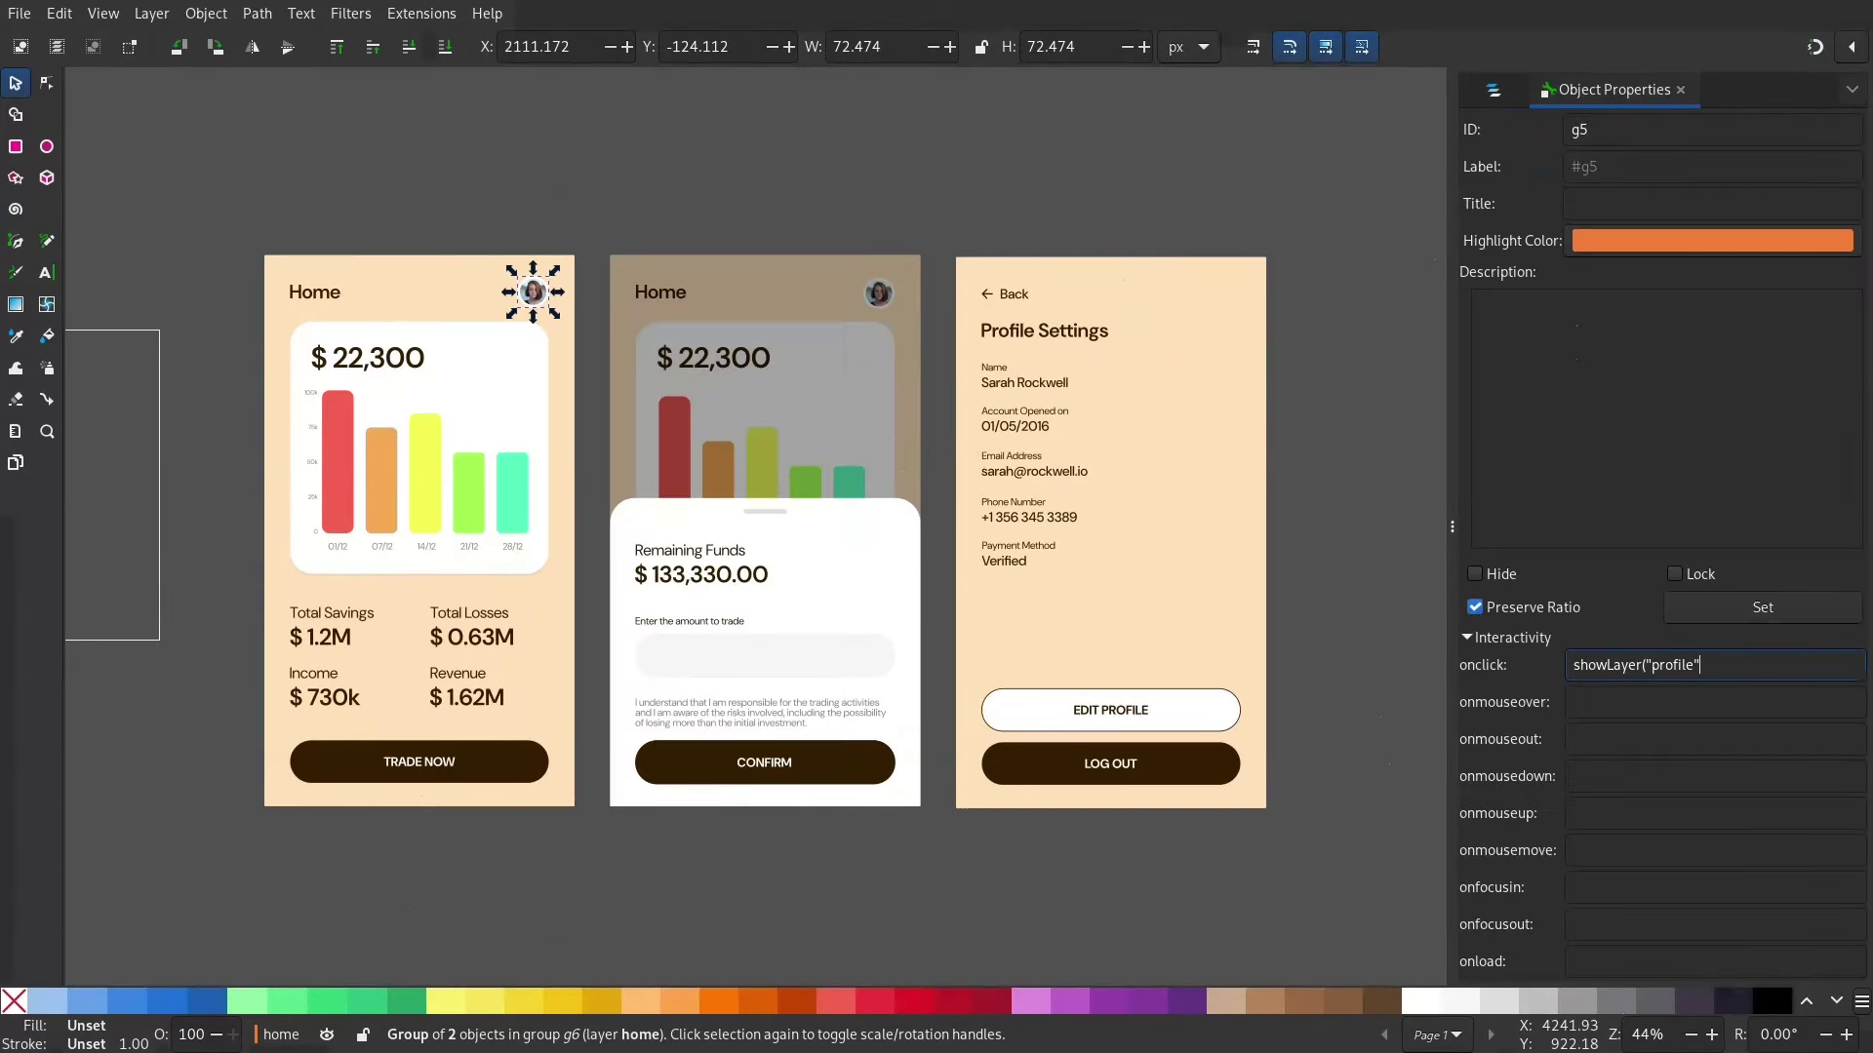
key(Tab)
text(this.cursor.)
key(ctrl+BackSpace)
text(style.cursor = "pointer)
key(Escape)
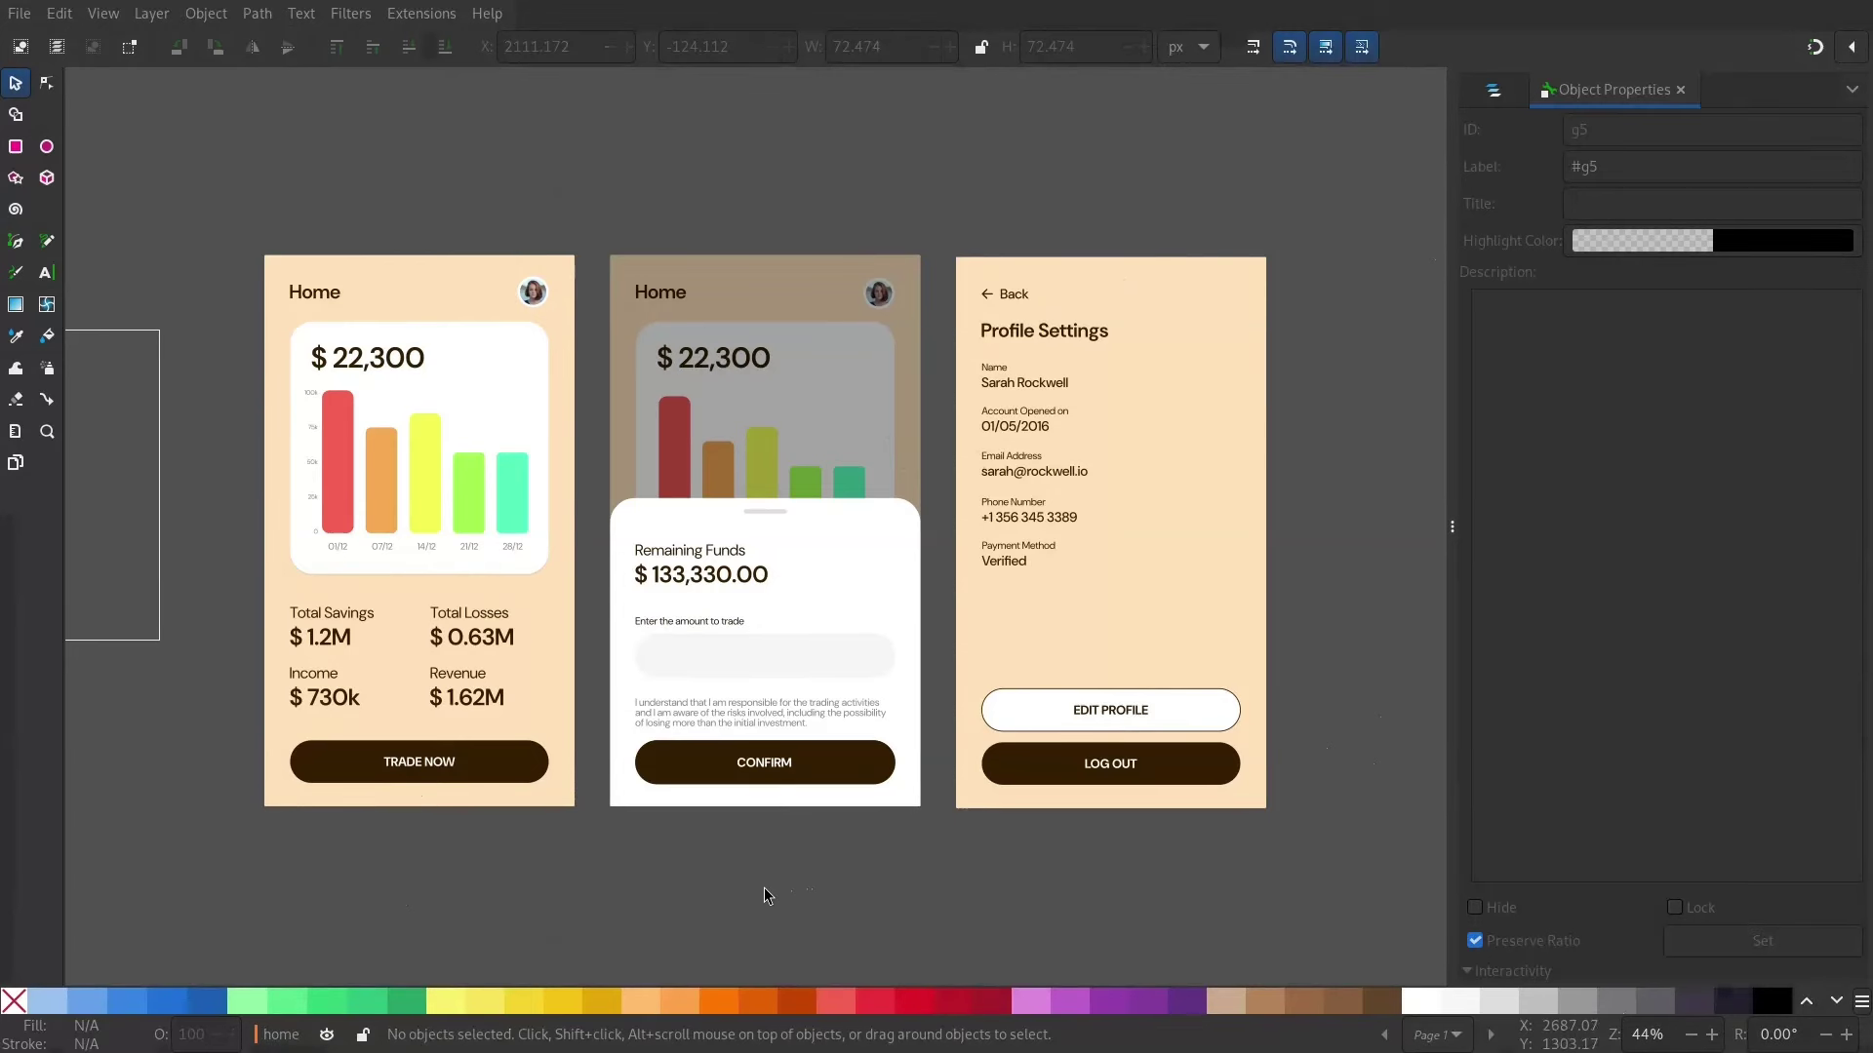
Step: Centre all three mockup screens on the page both ways, then drag two aside to check the stack
scroll(781, 803, down, 1)
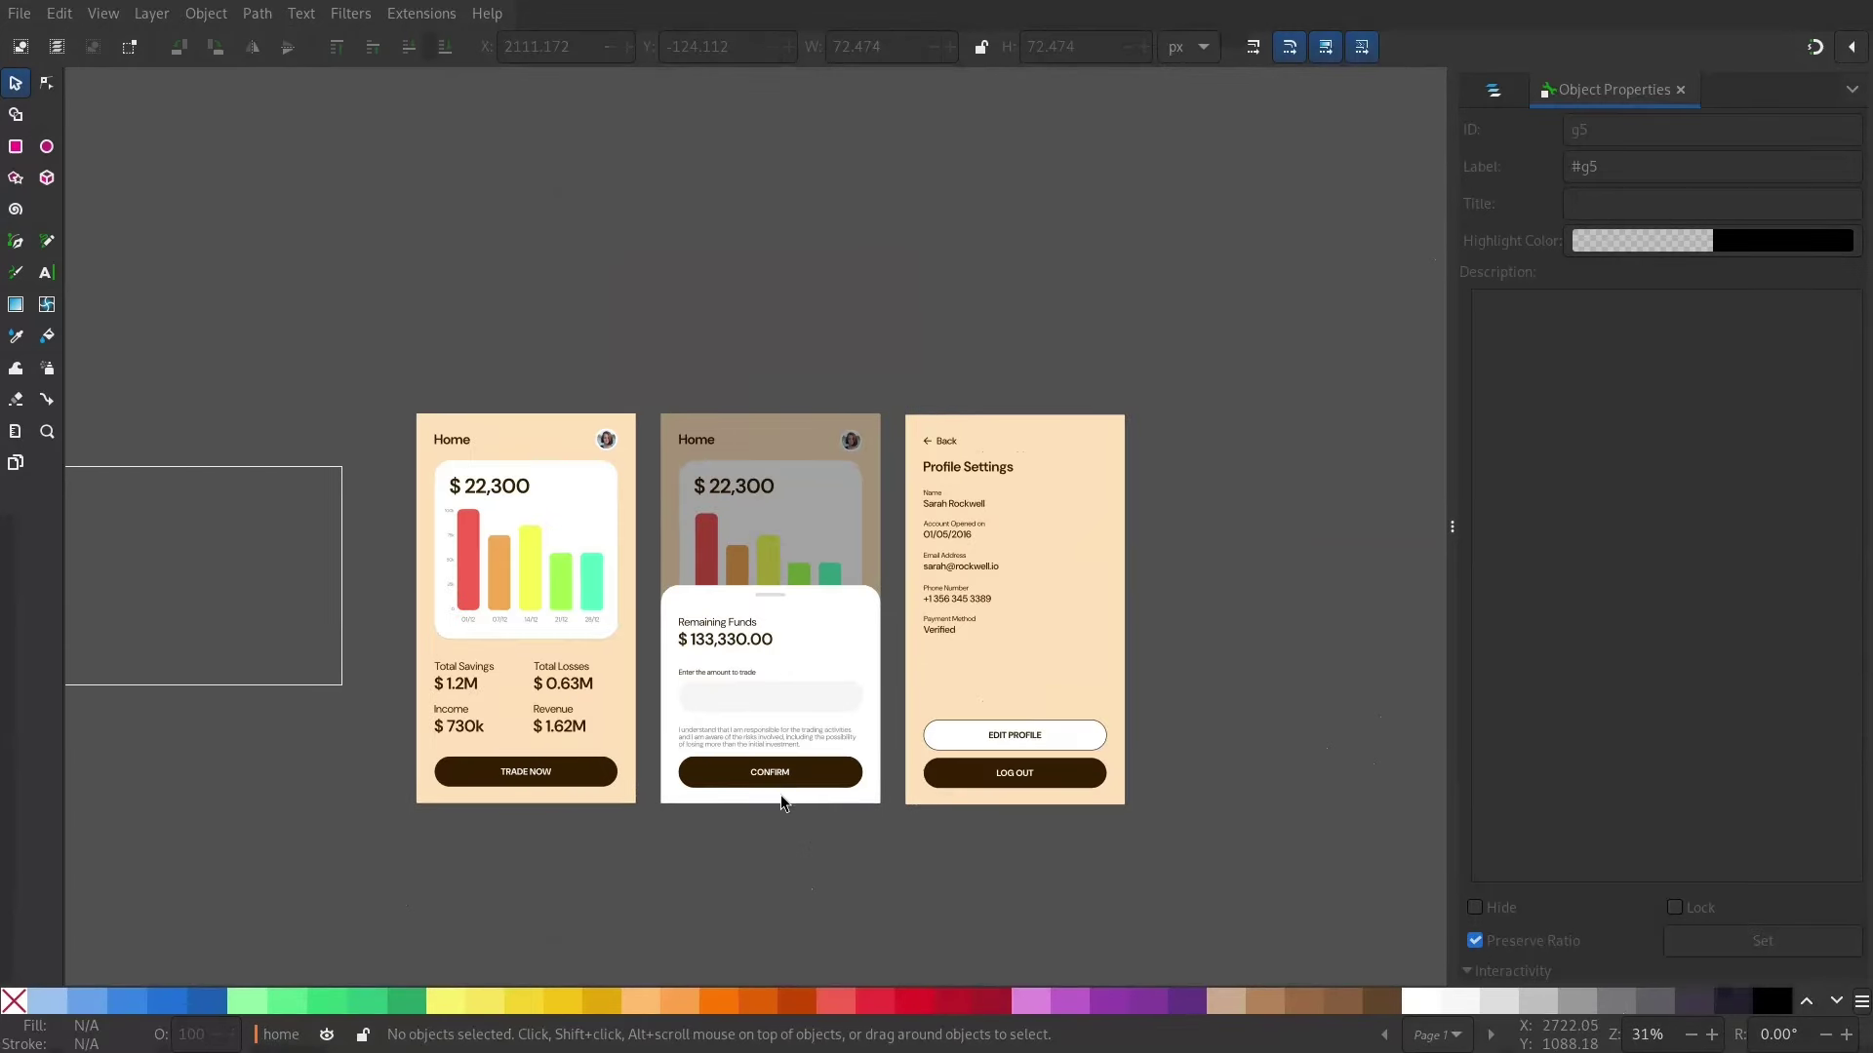
click(202, 14)
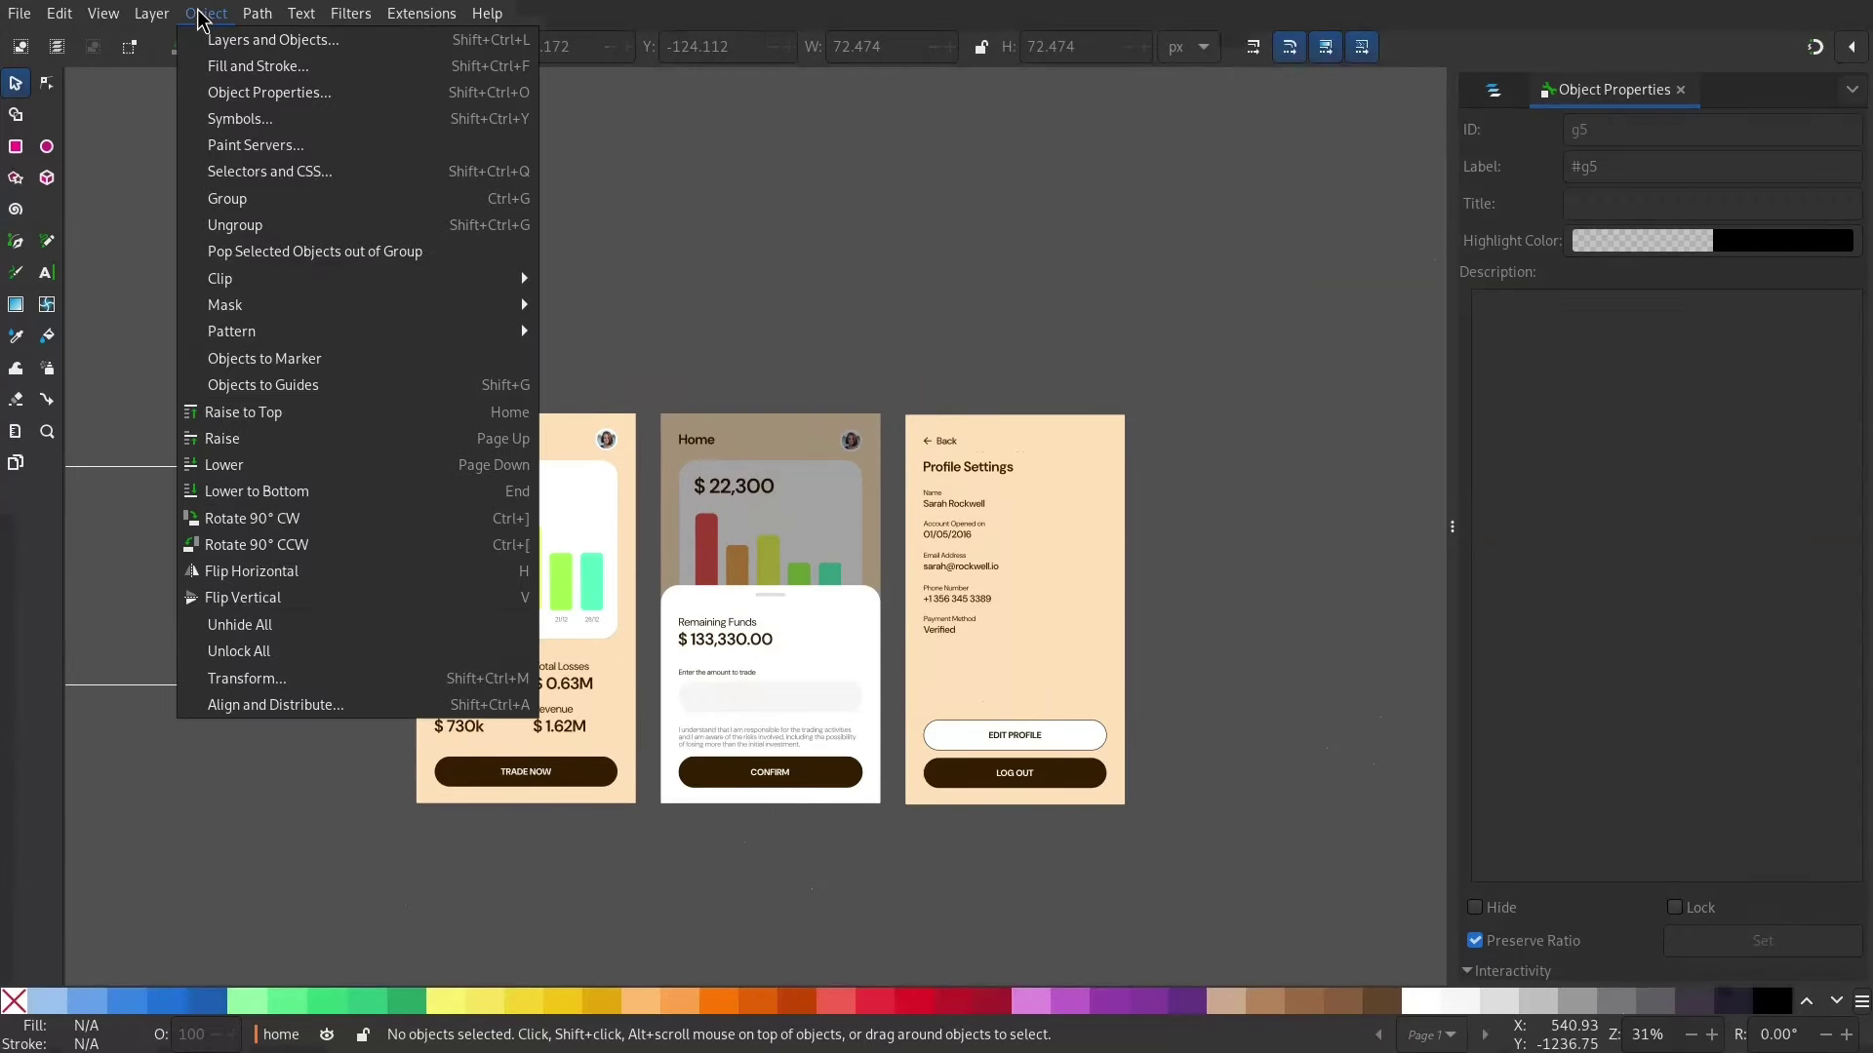
click(253, 708)
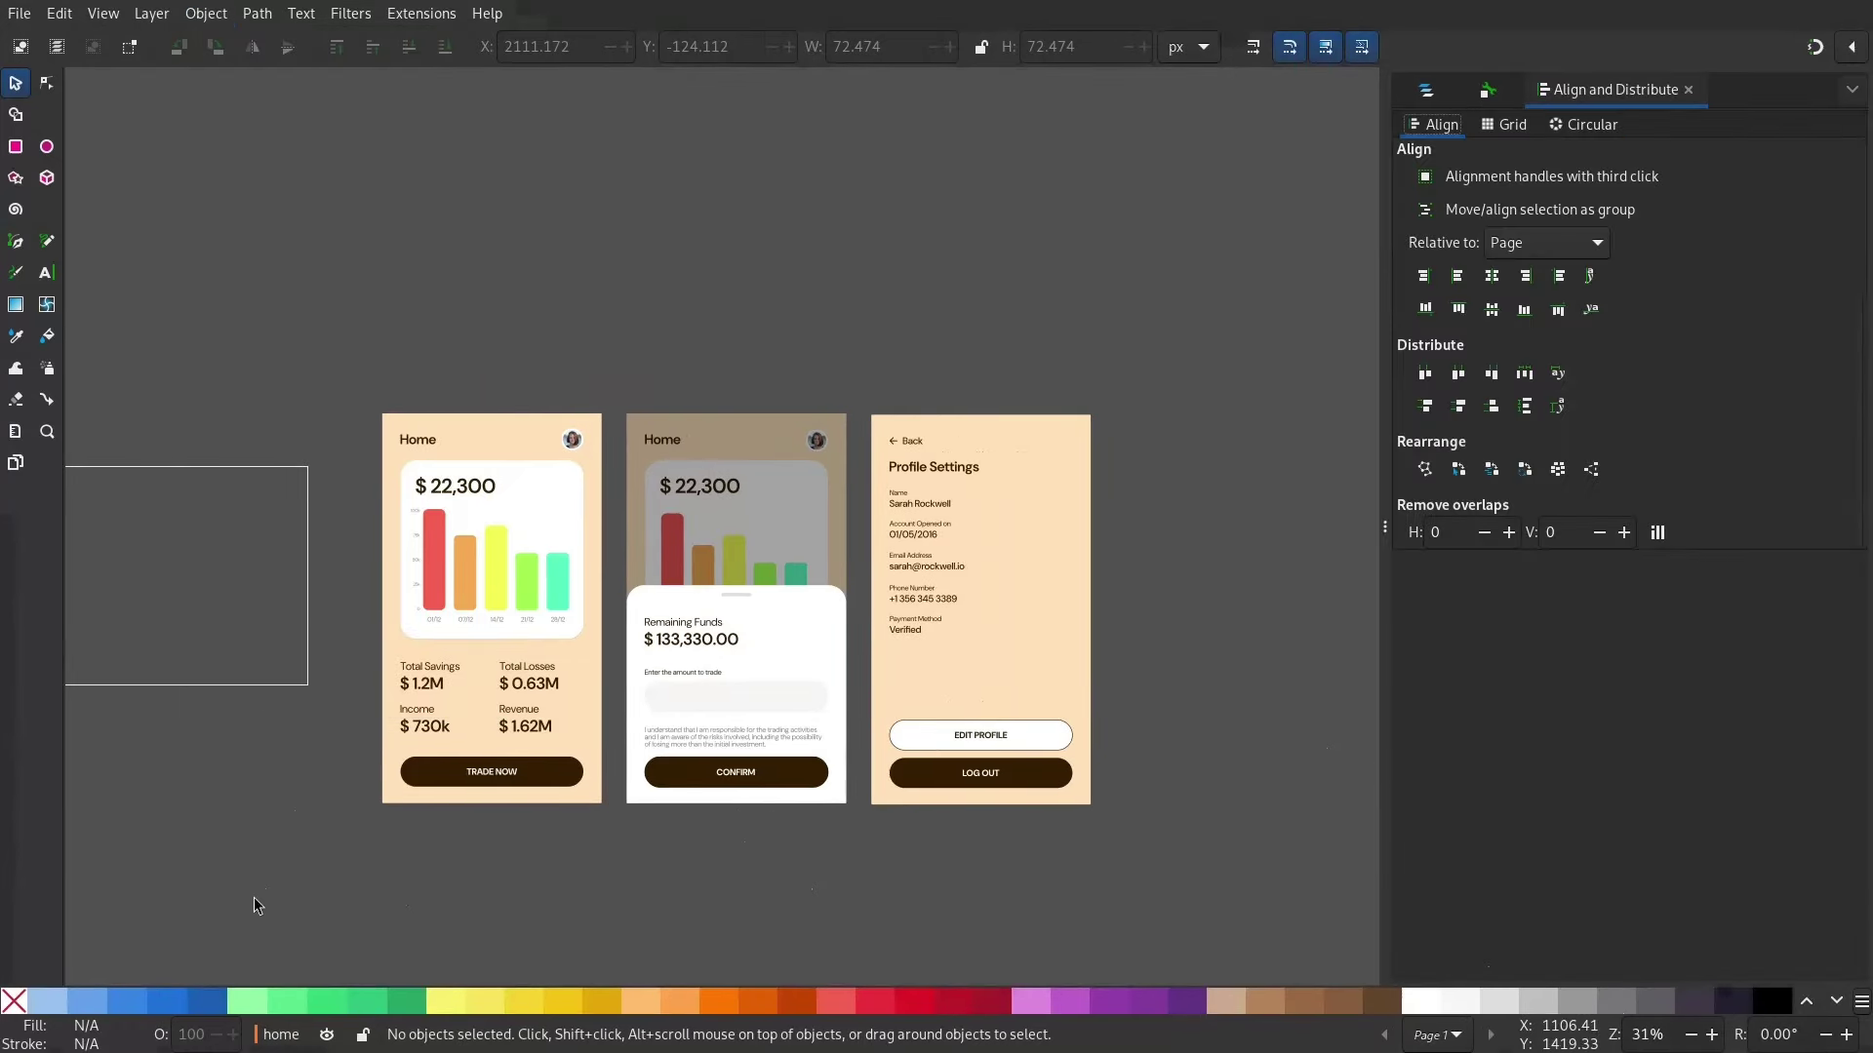
drag(253, 897, 1235, 244)
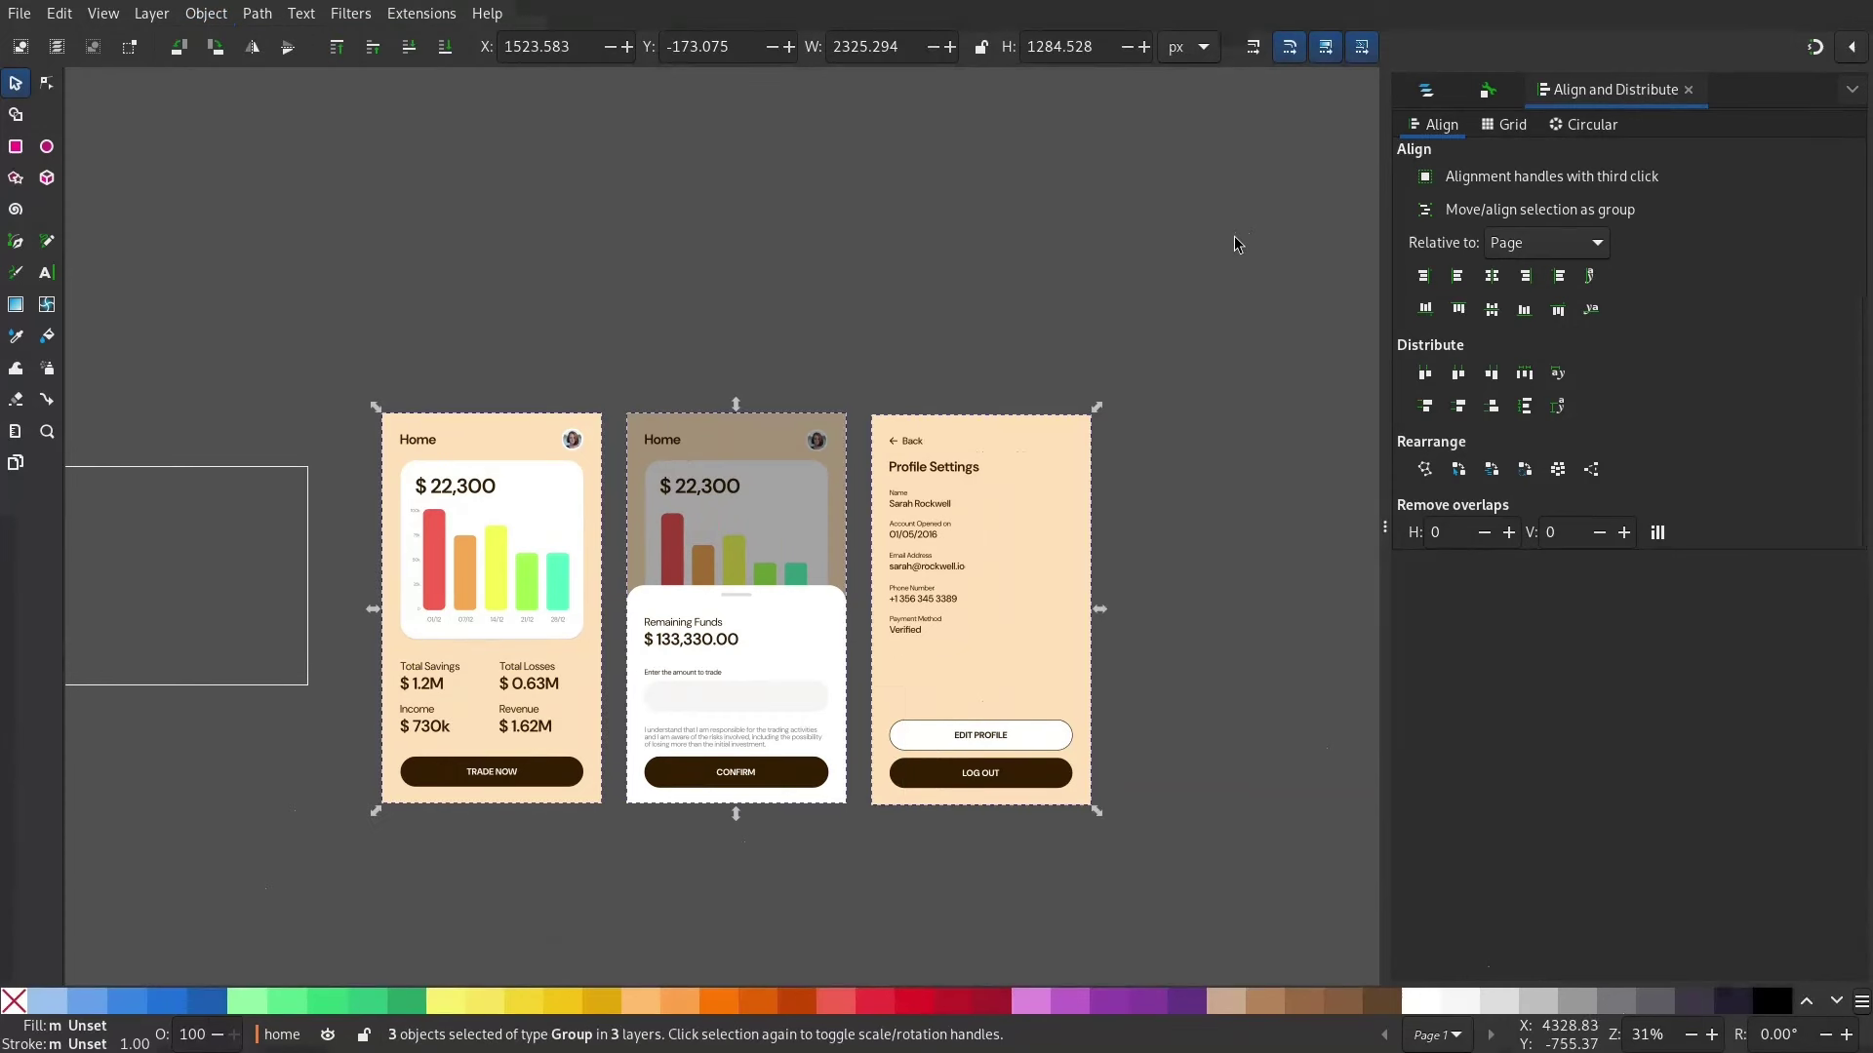
click(1491, 276)
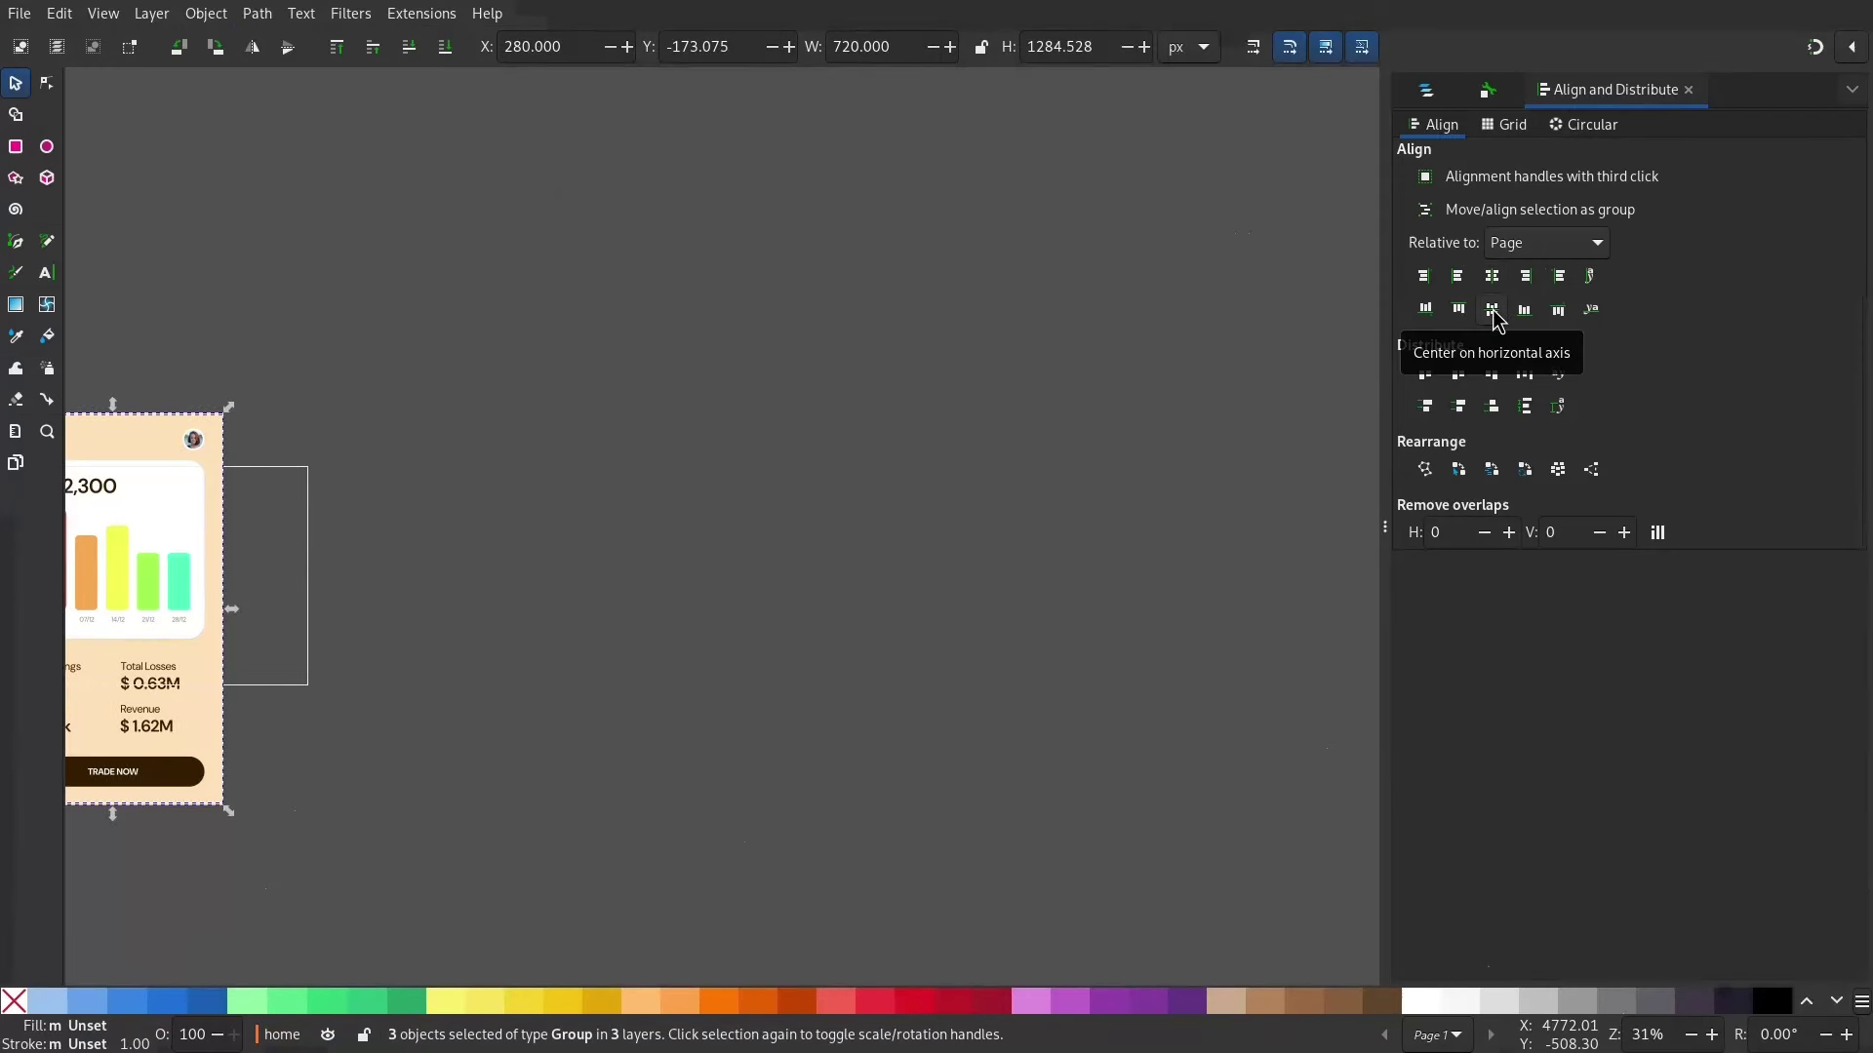
click(1491, 310)
drag(486, 817, 808, 778)
drag(437, 513, 718, 556)
drag(490, 537, 618, 630)
Step: Undo the test moves and fit the page to the stacked mockups at 720 × 1280
key(ctrl+z)
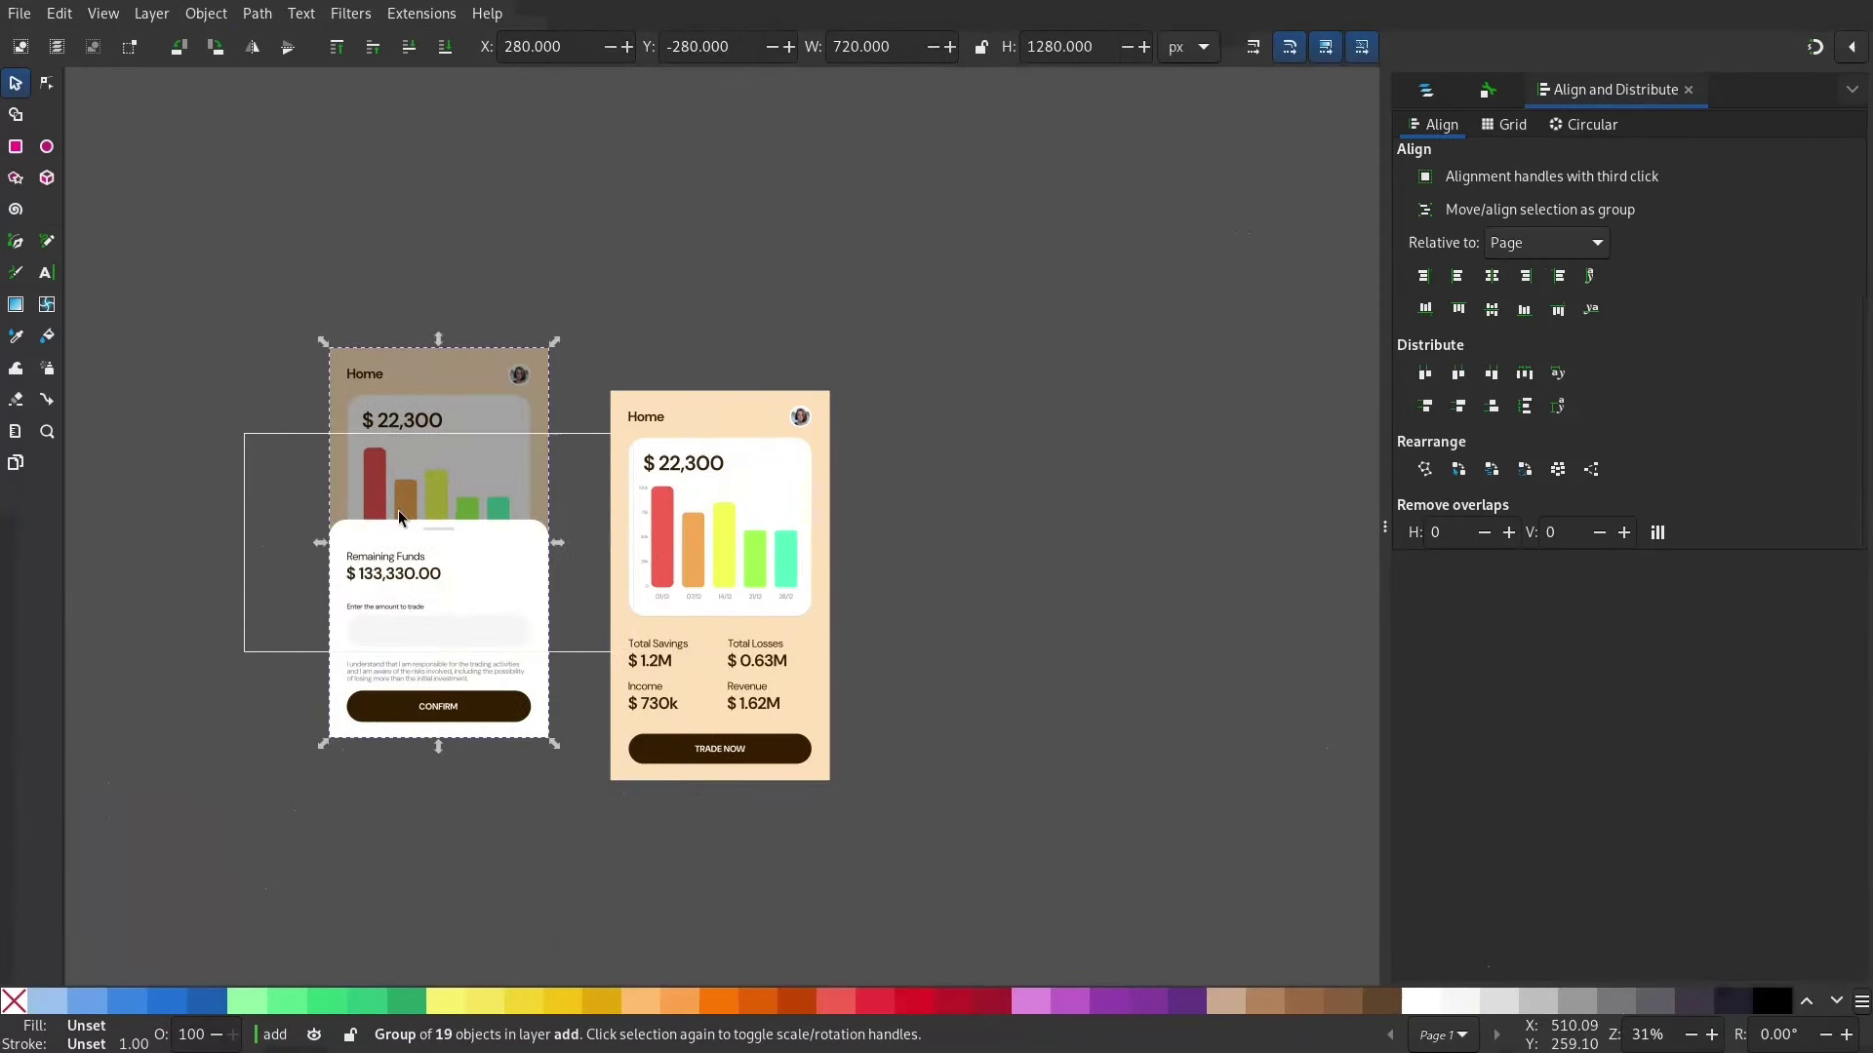
key(ctrl+z)
click(641, 457)
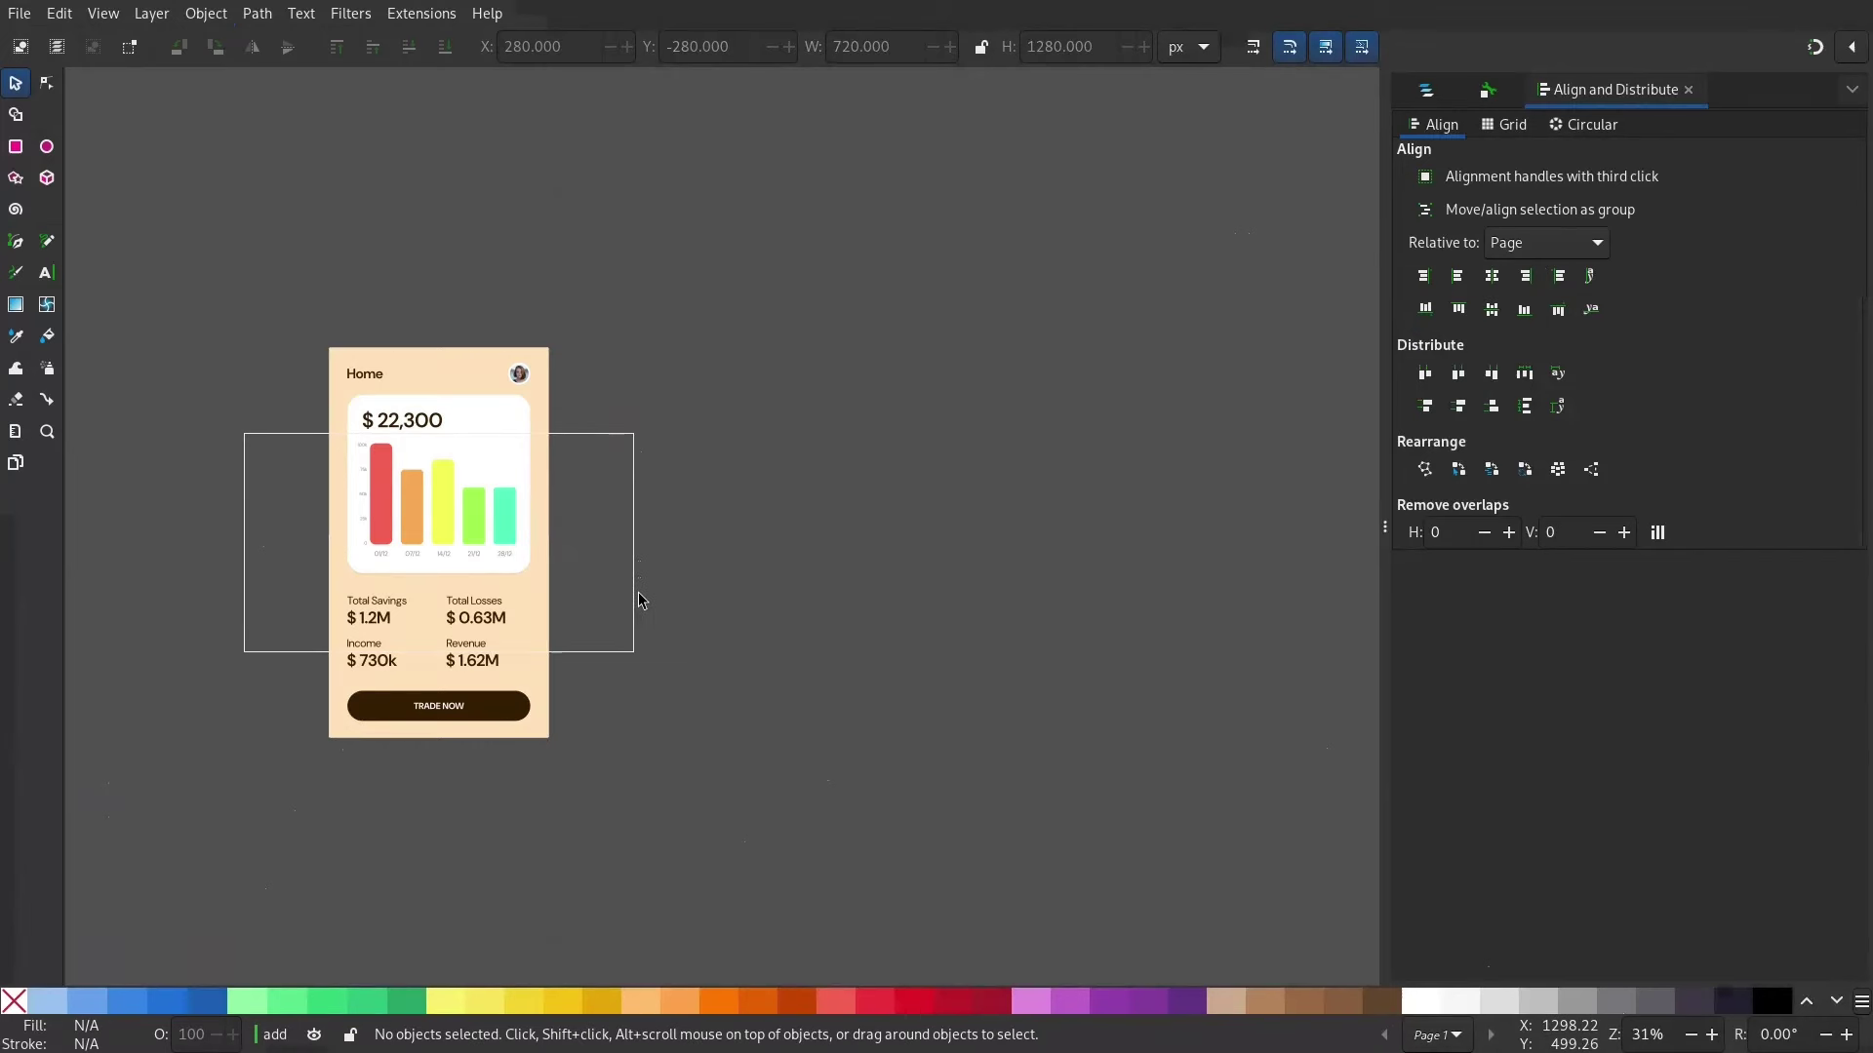
drag(290, 864, 606, 223)
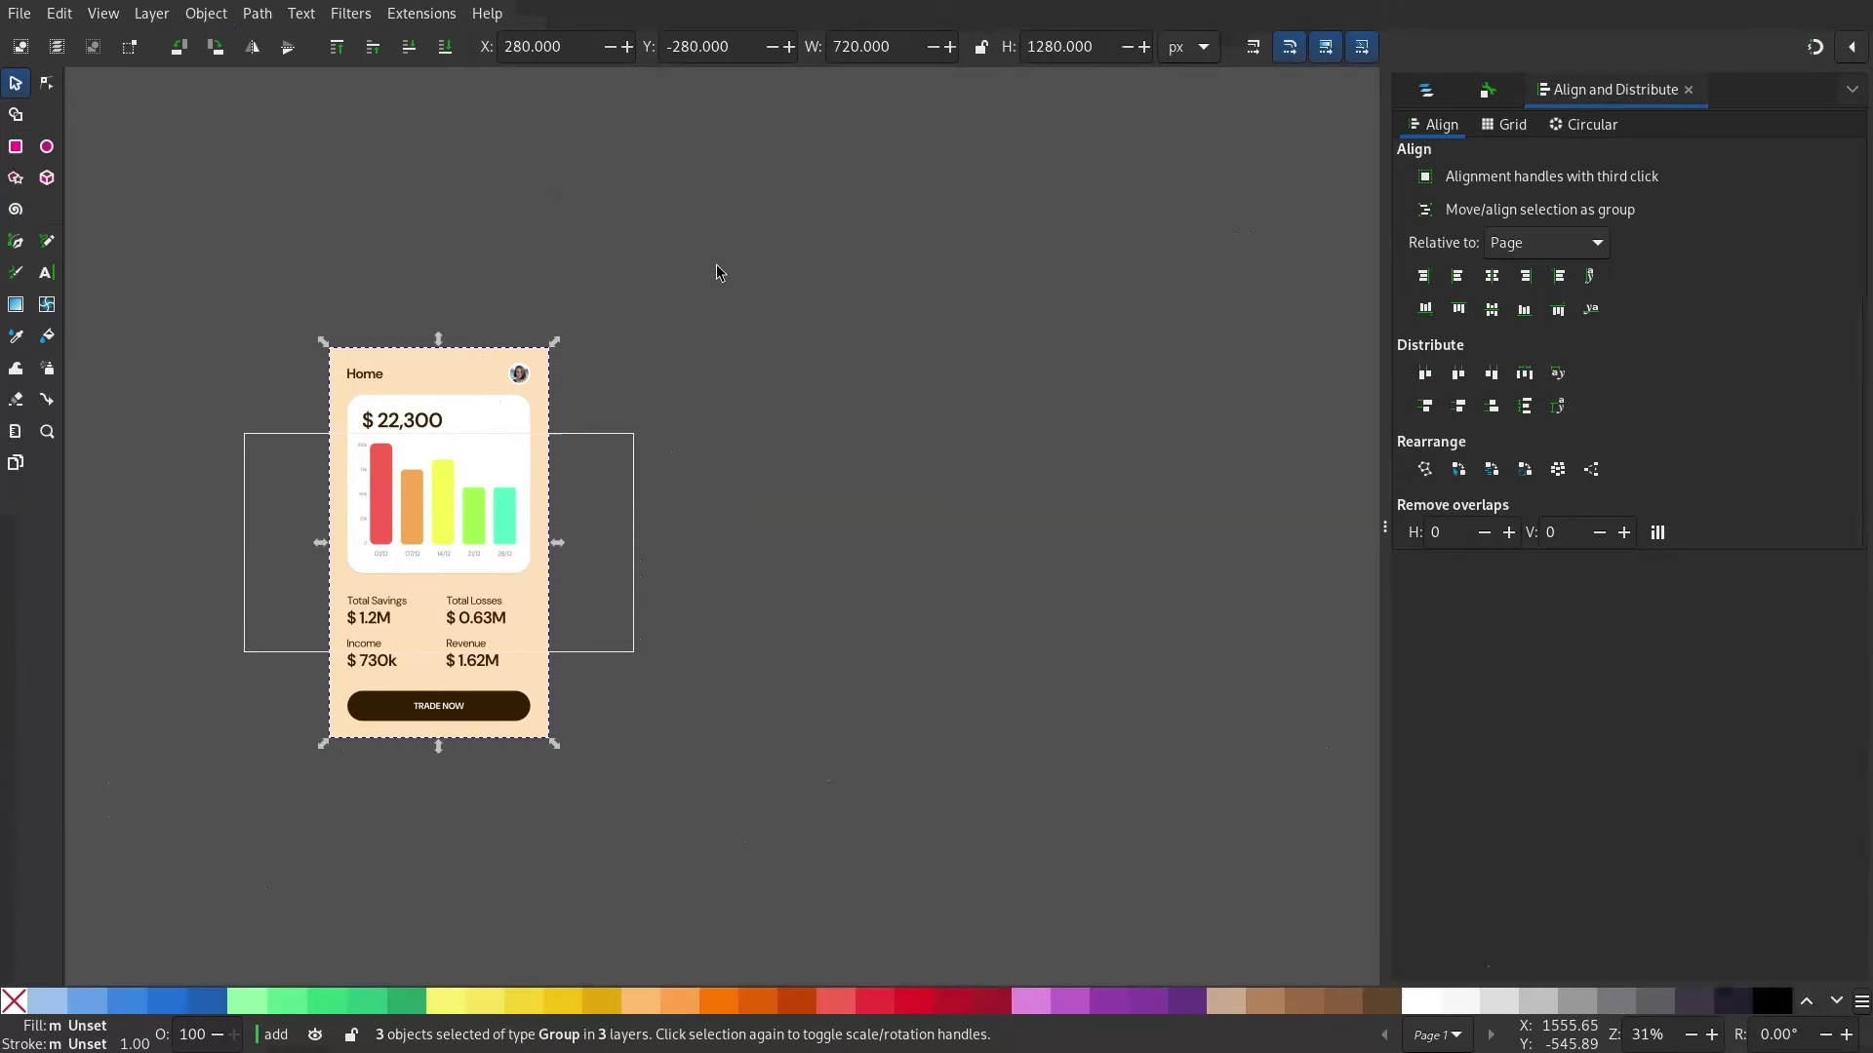
key(ctrl+shift+r)
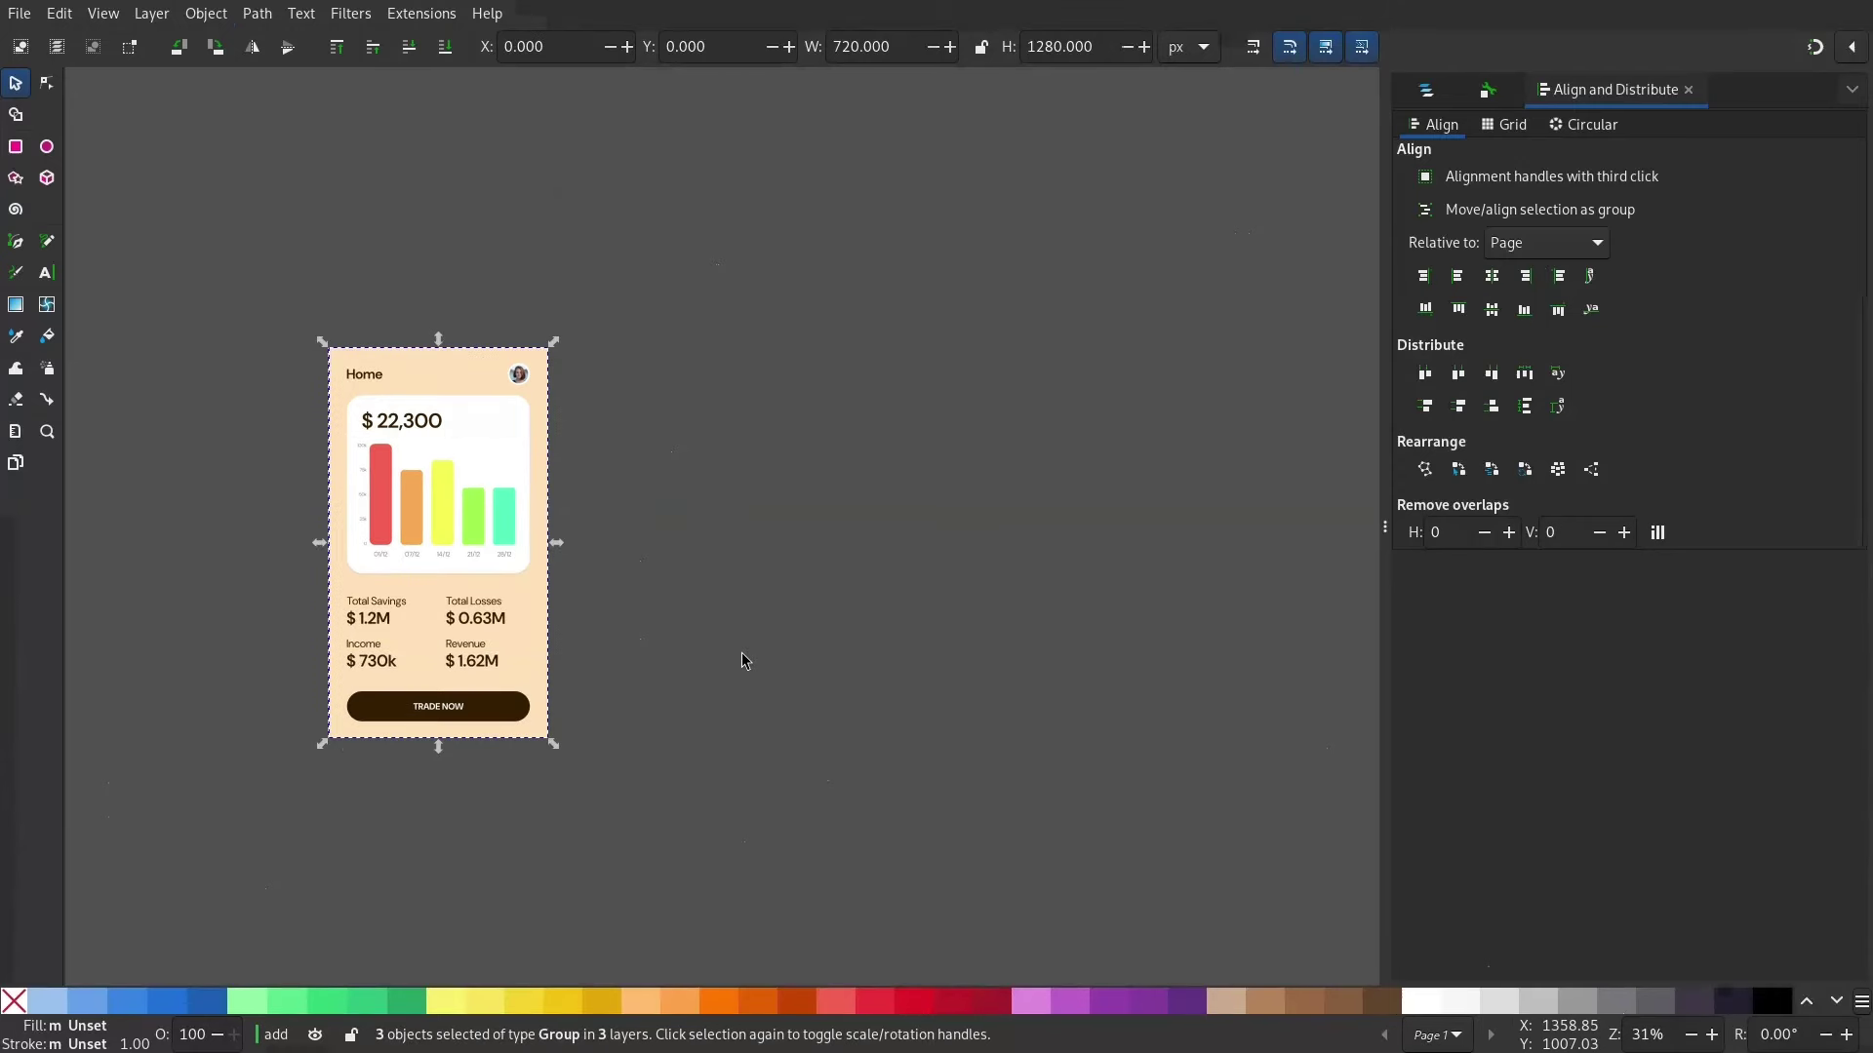
drag(562, 898, 187, 240)
drag(330, 563, 894, 571)
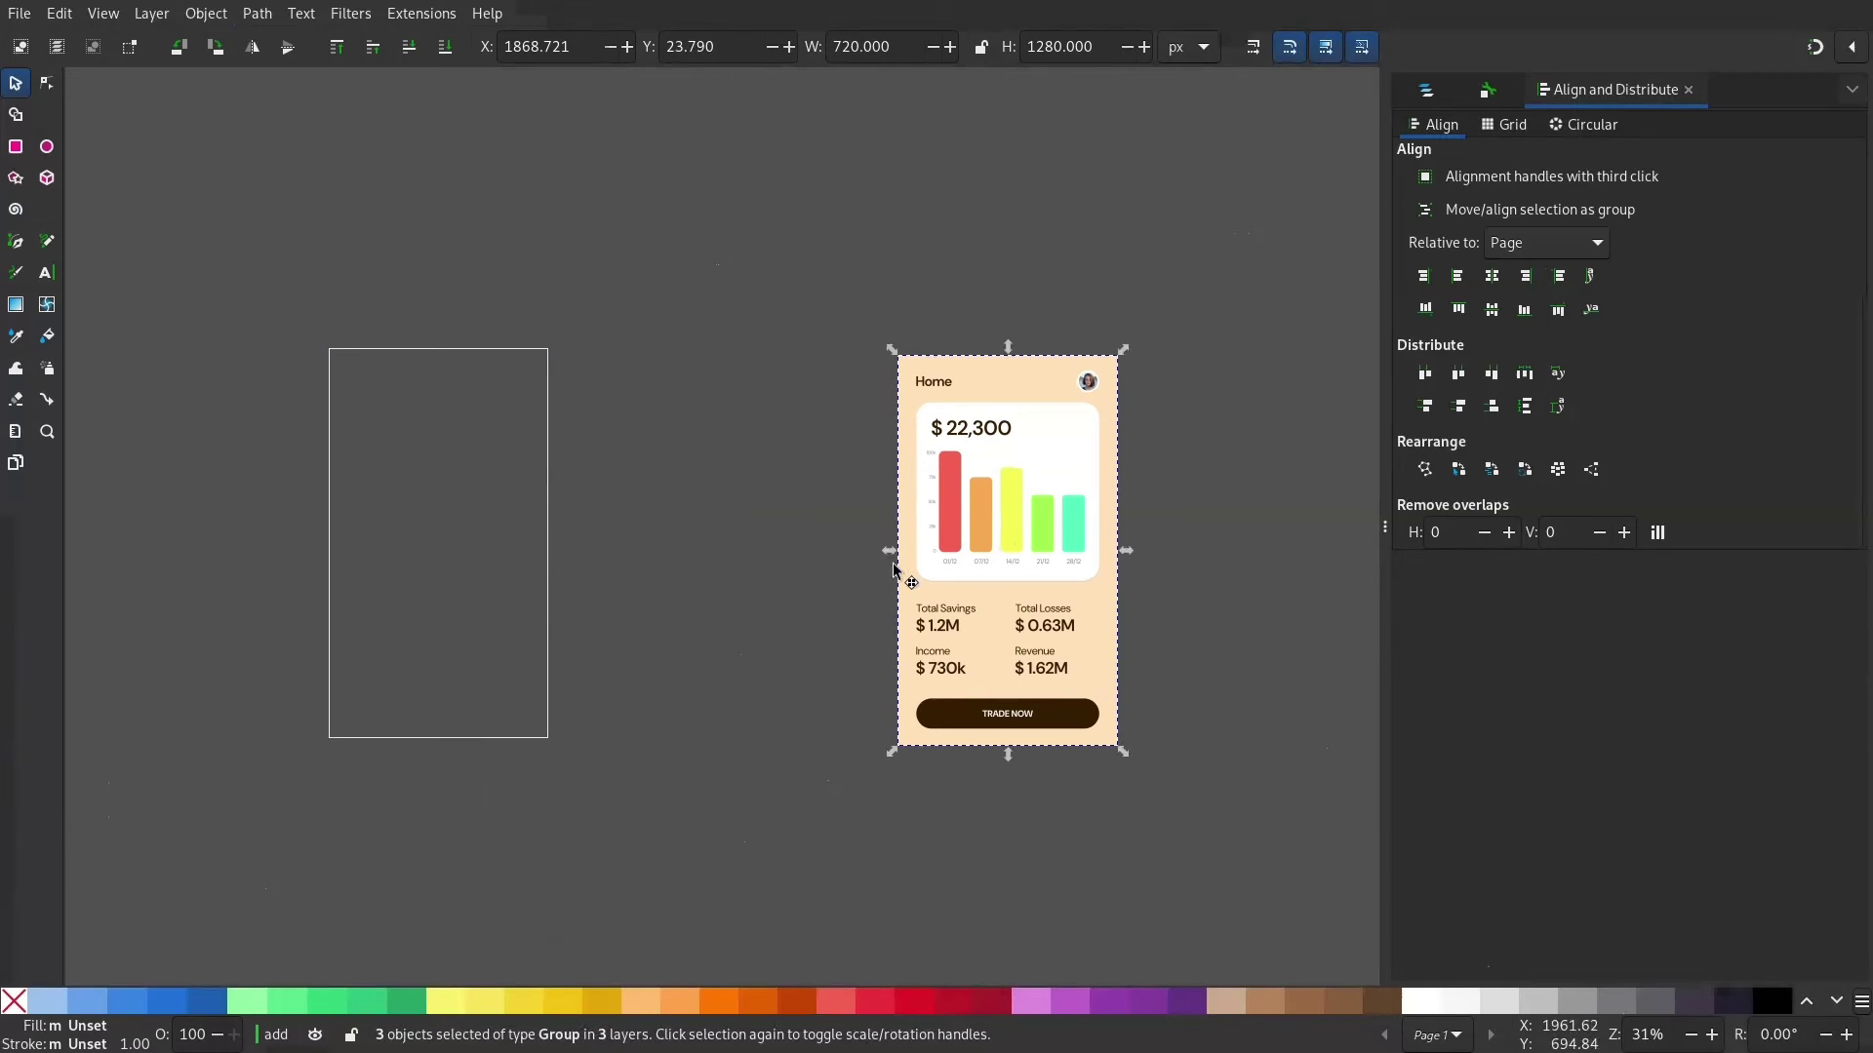
key(ctrl+z)
key(Escape)
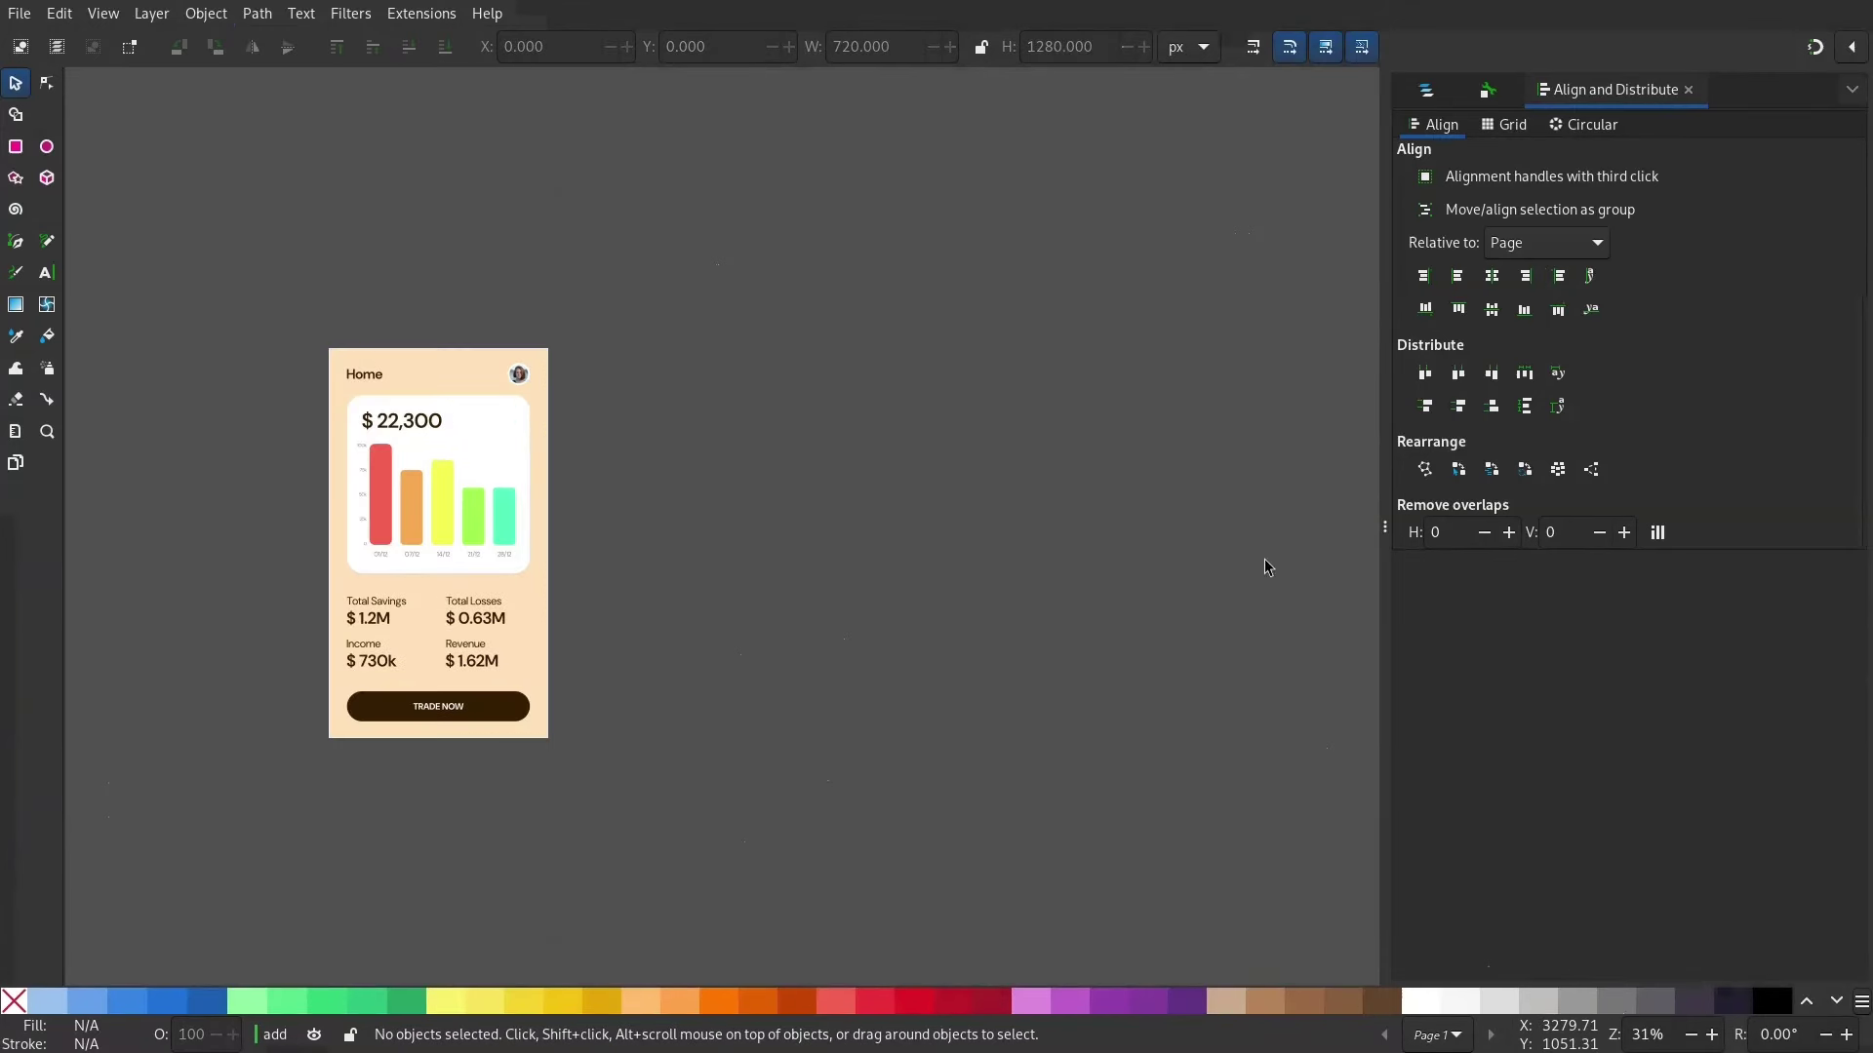
Step: Save the drawing as mockup.svg
click(19, 14)
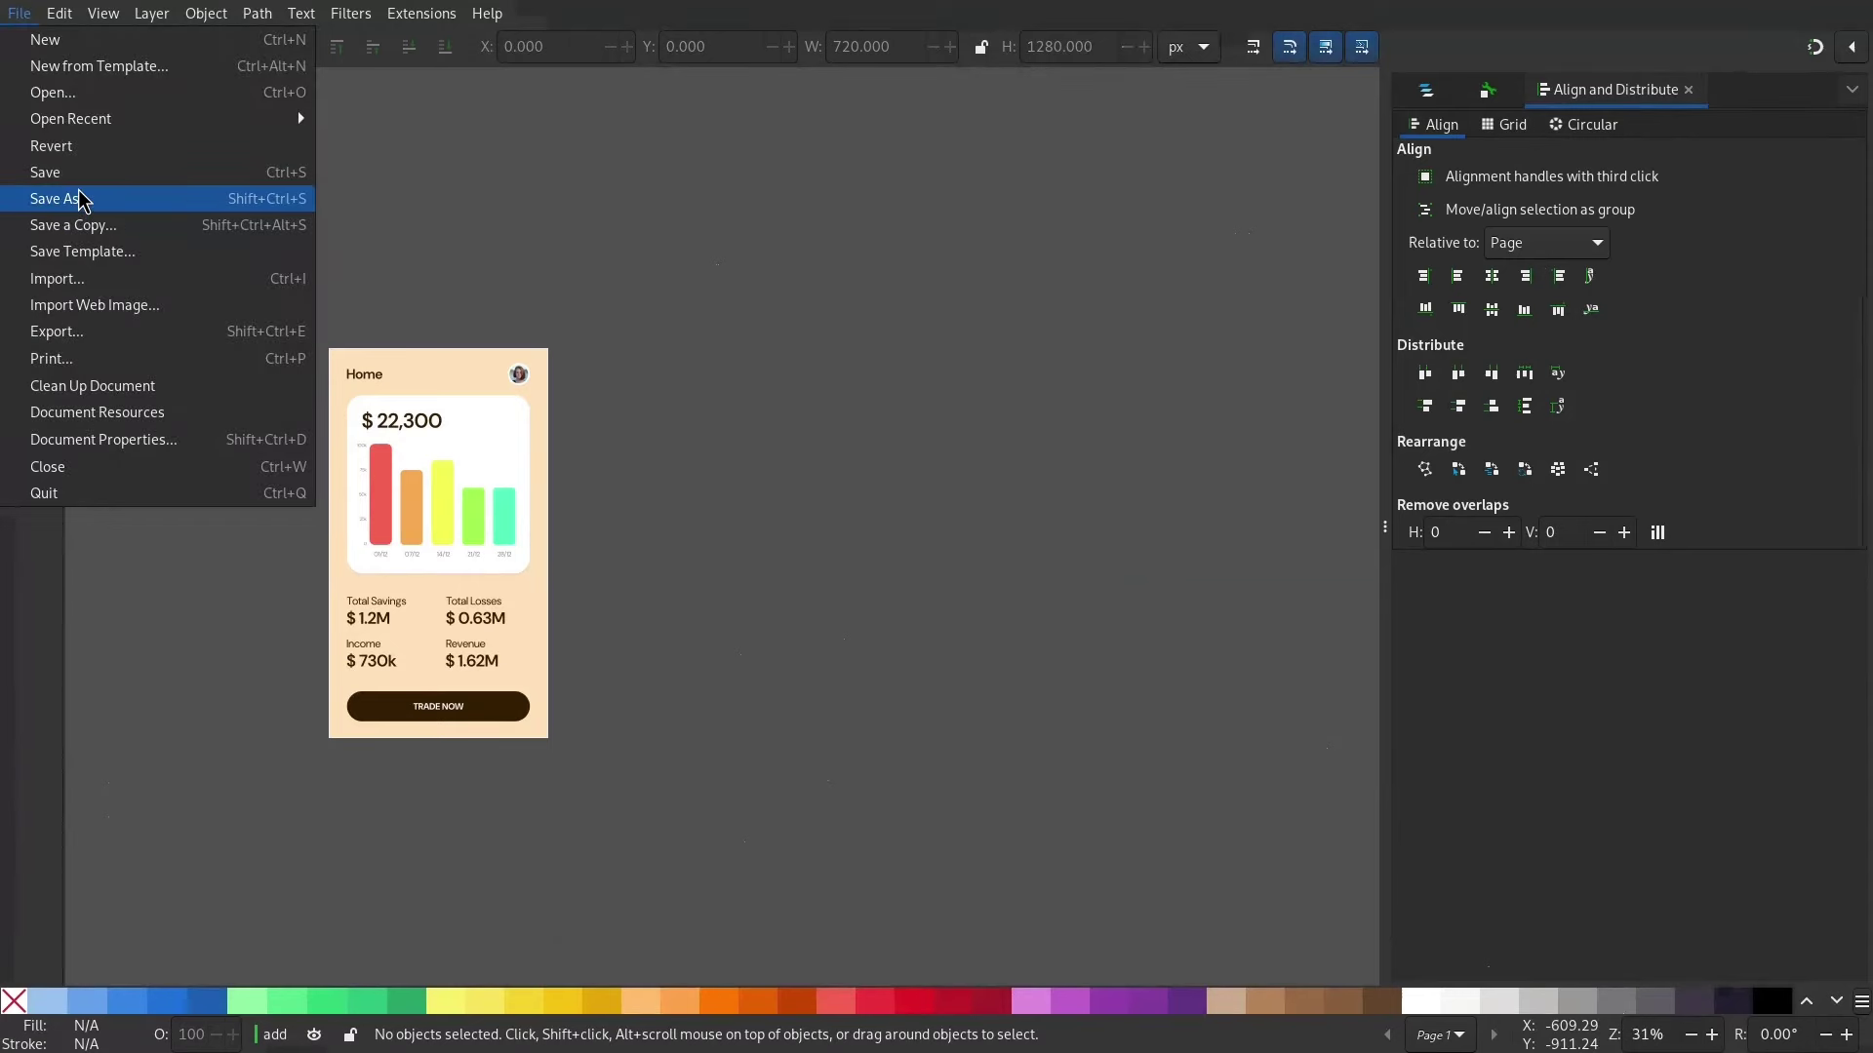
click(80, 200)
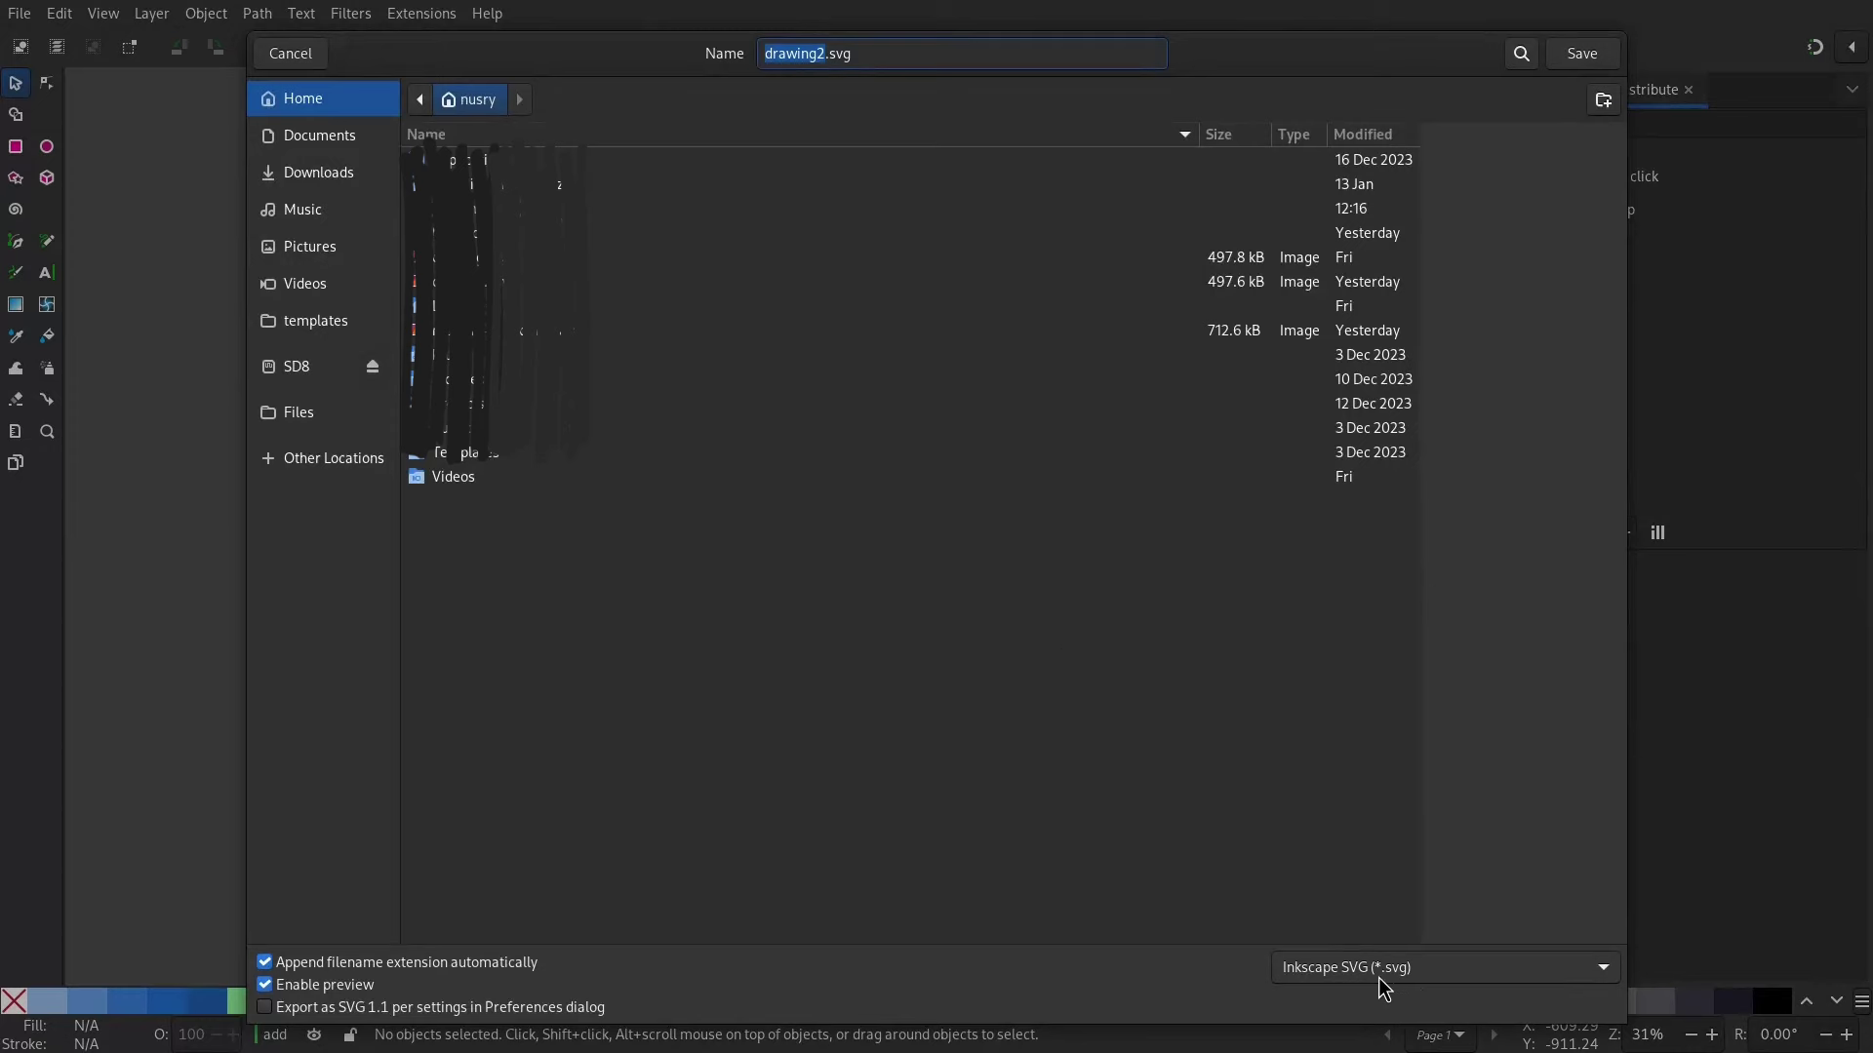
text(mockup)
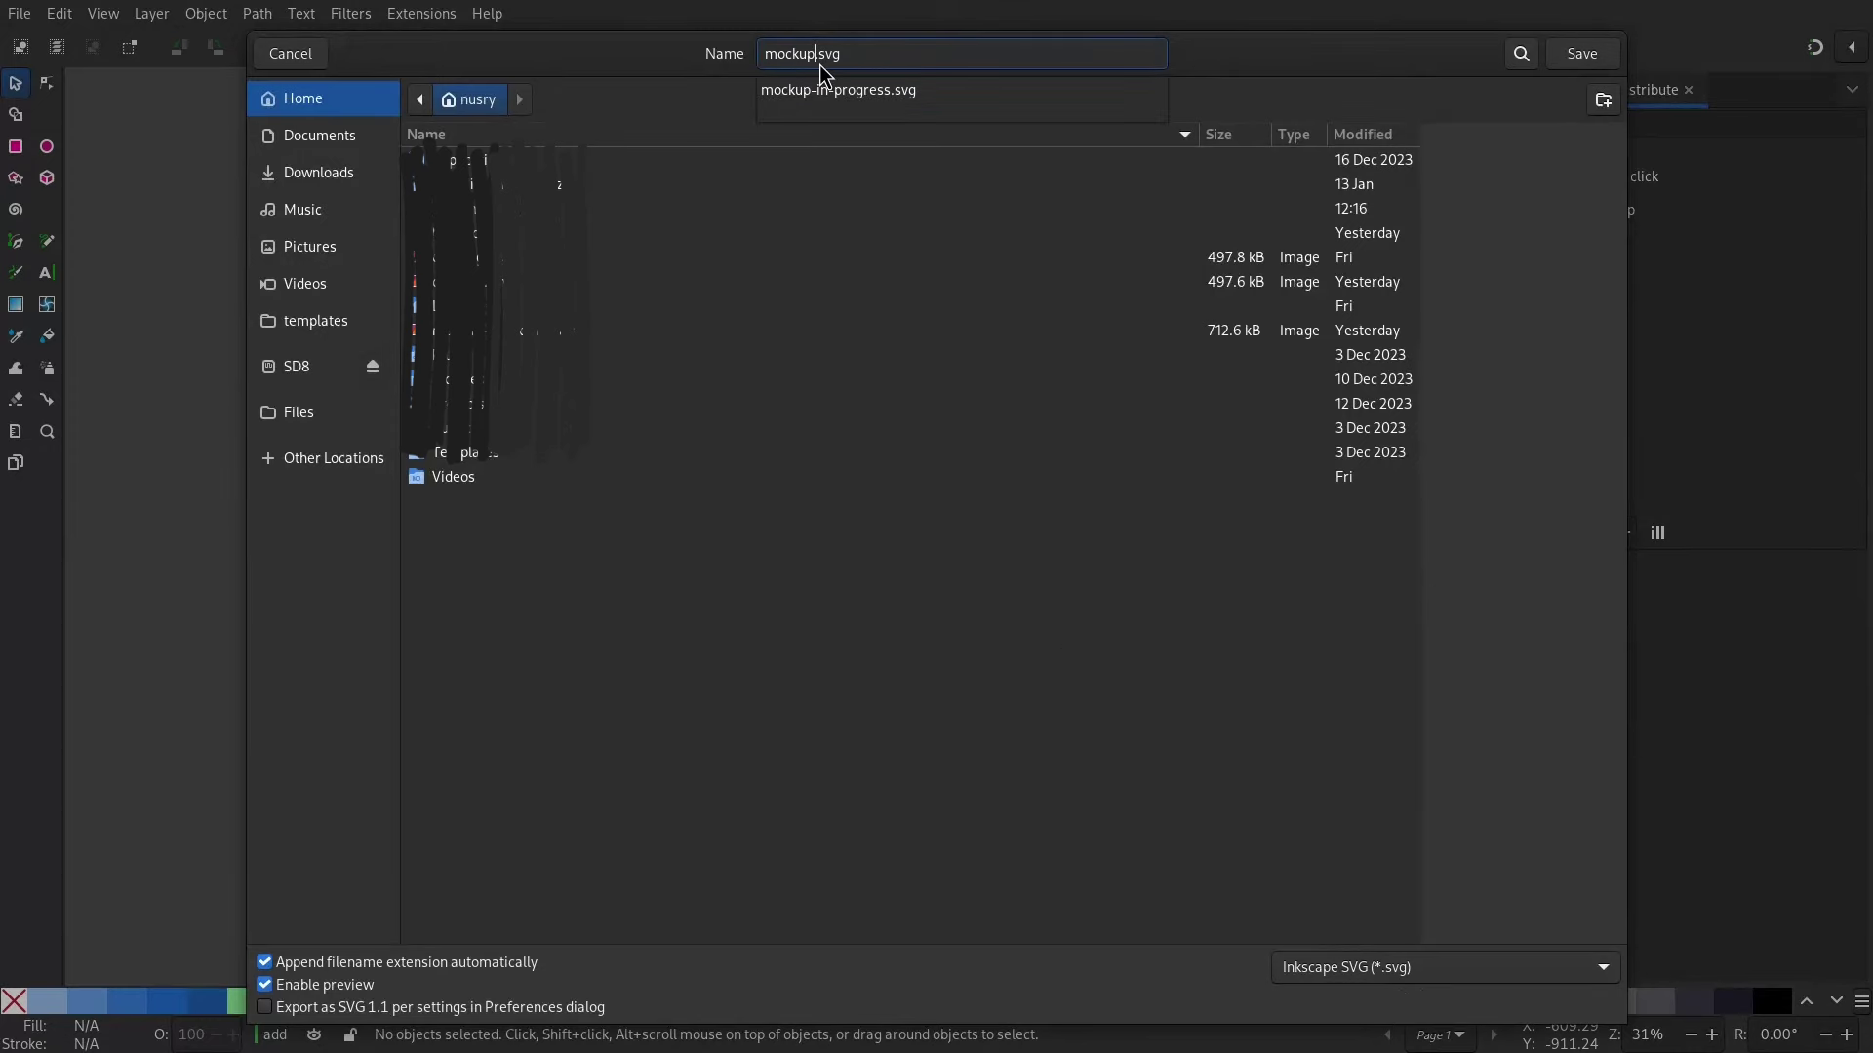
key(Return)
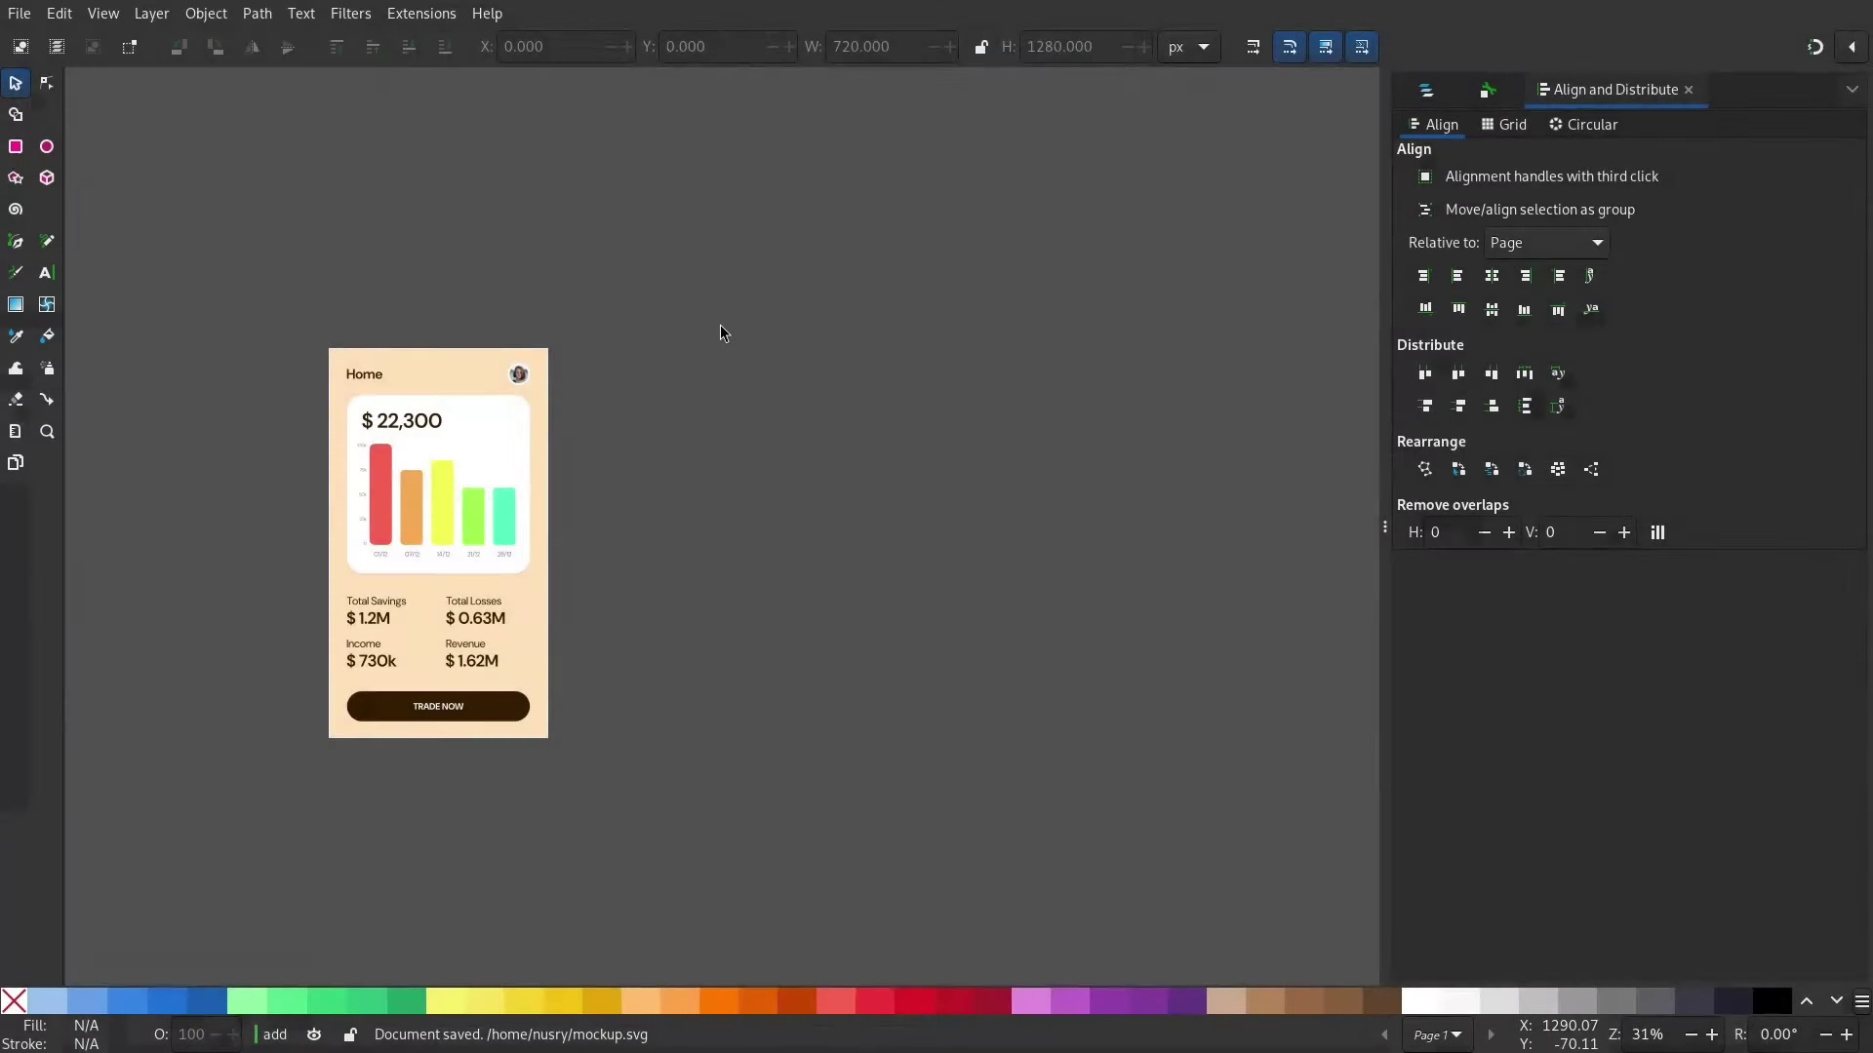
Step: Open mockup.svg from the file manager in the browser
key(alt+Tab)
key(Tab)
key(Tab)
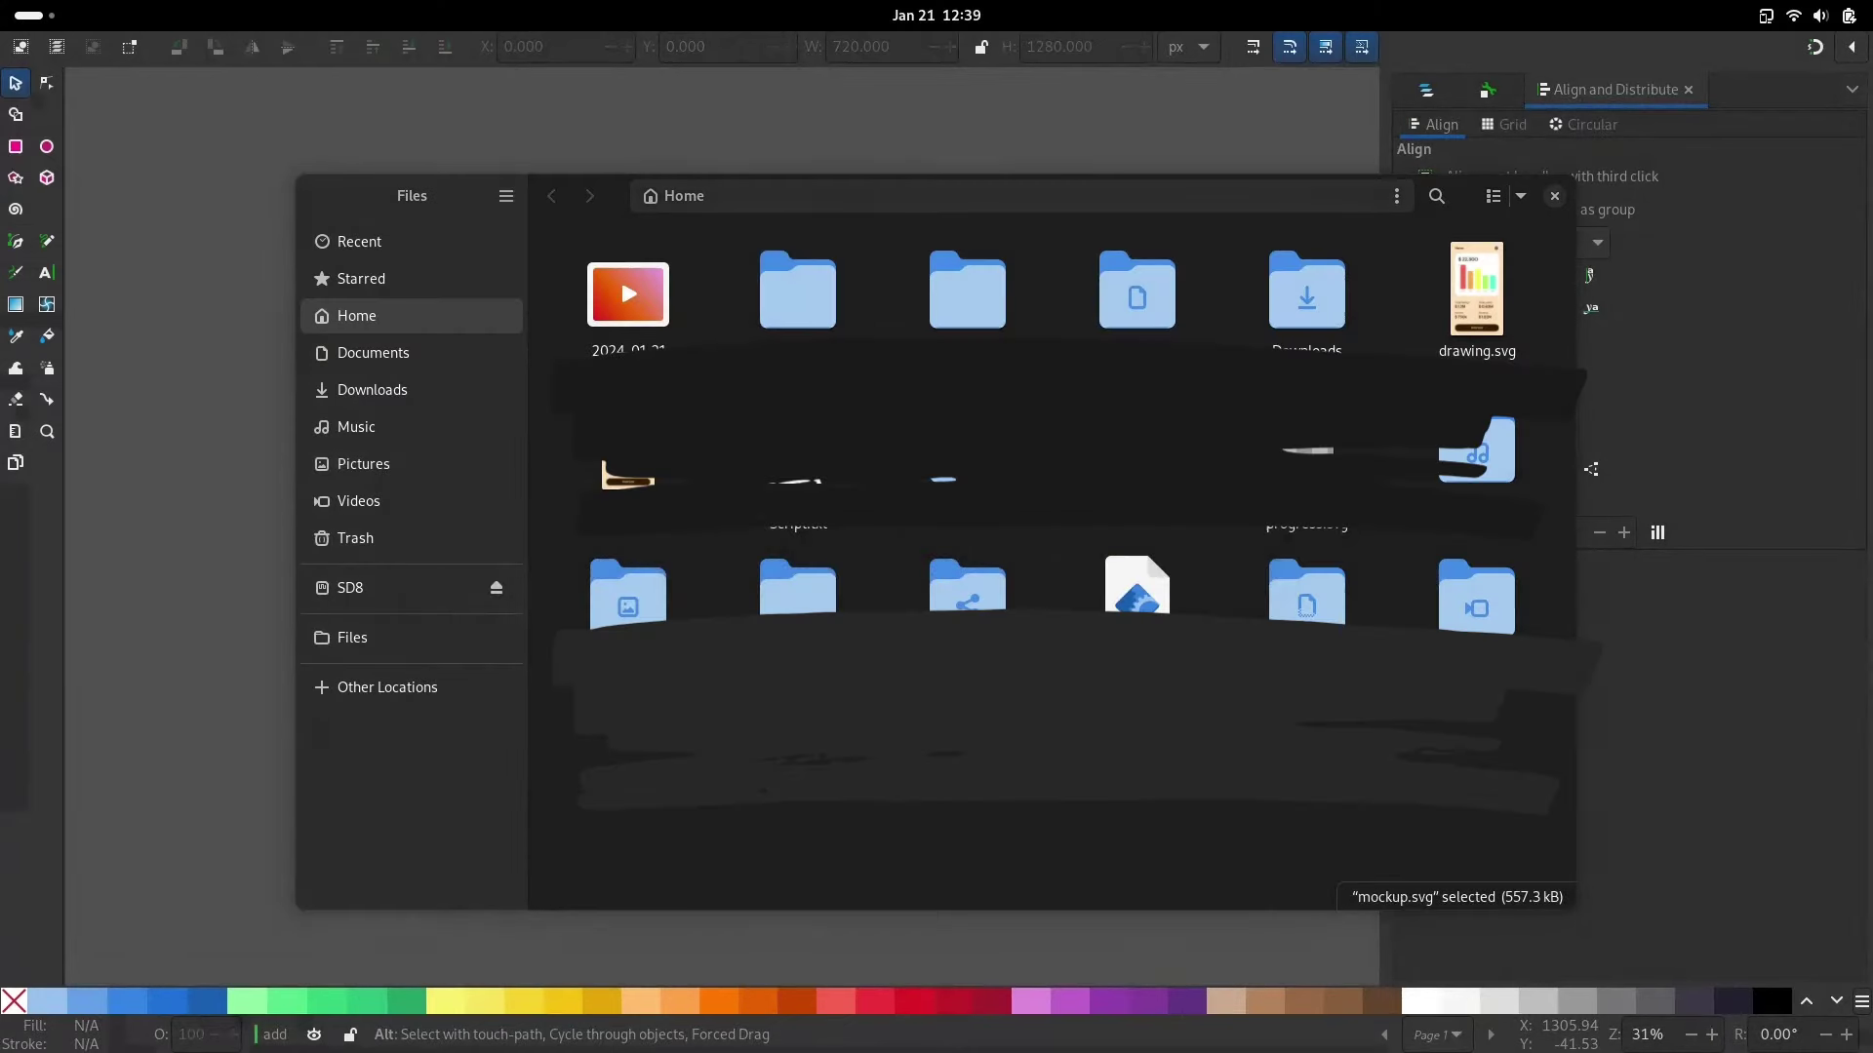
key(Return)
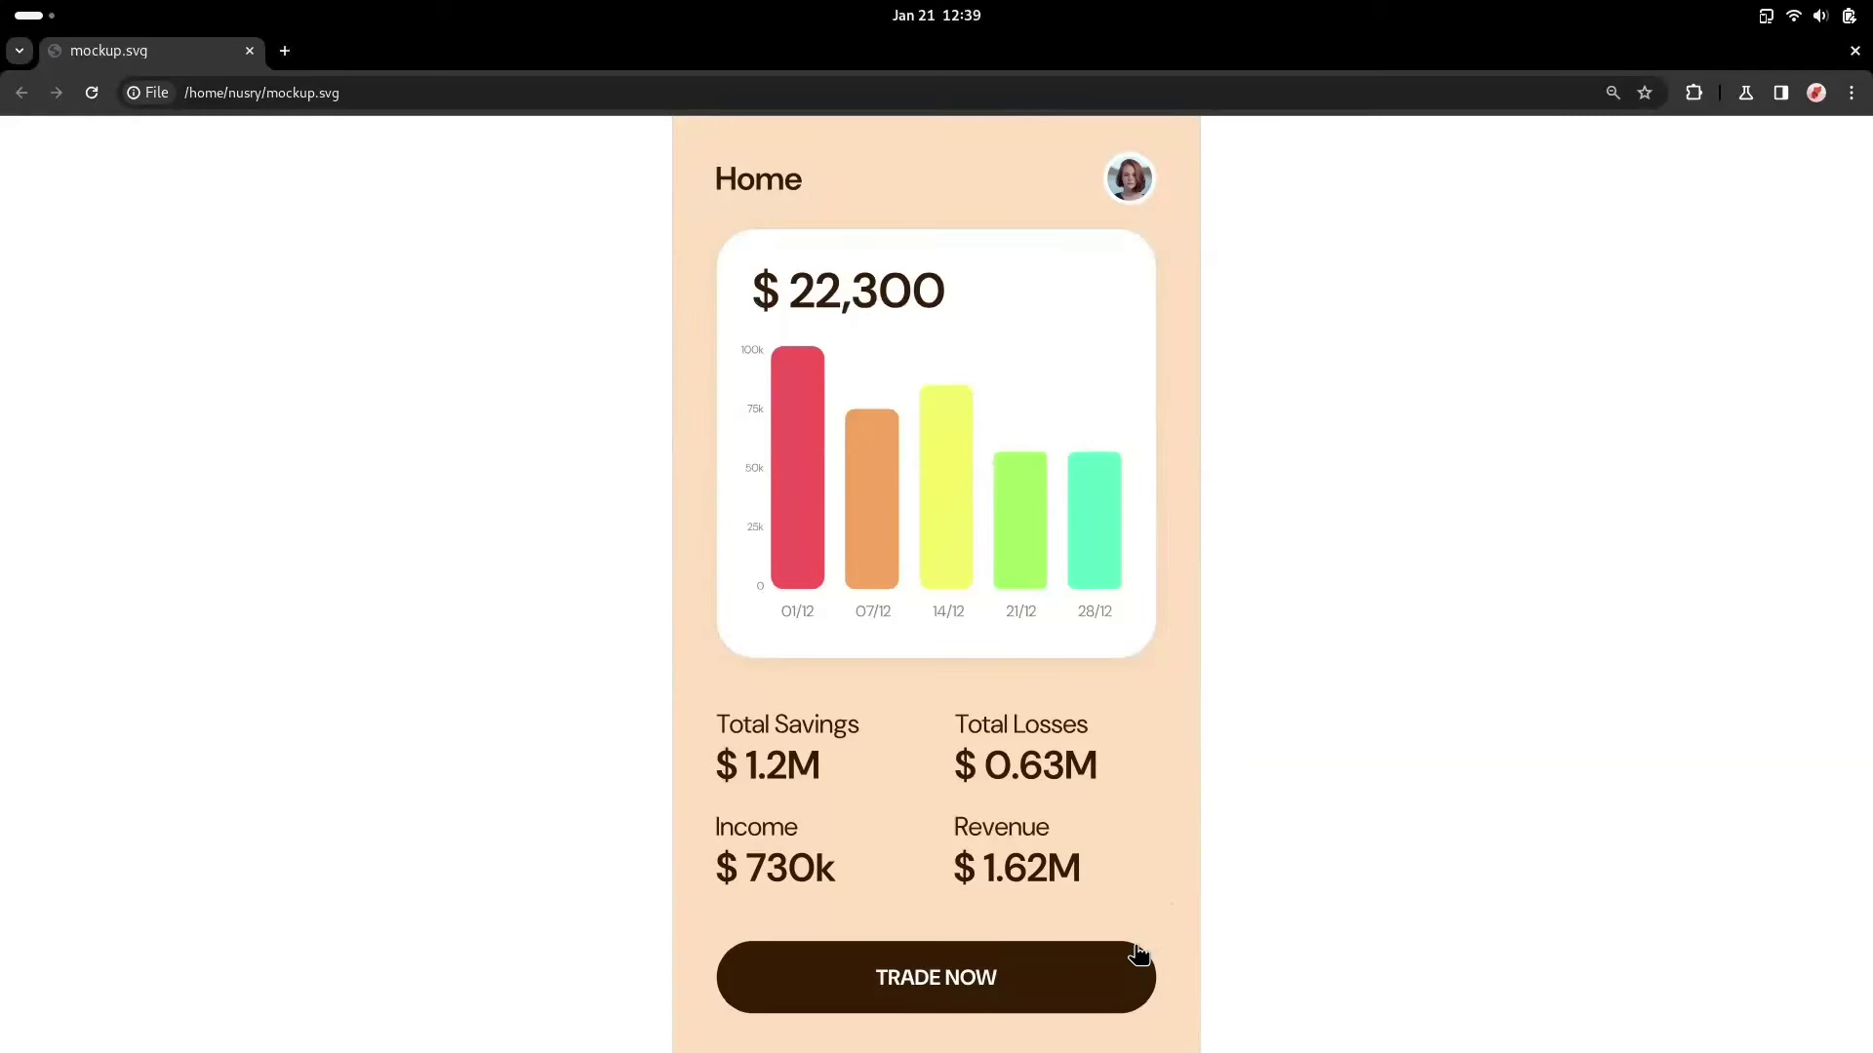